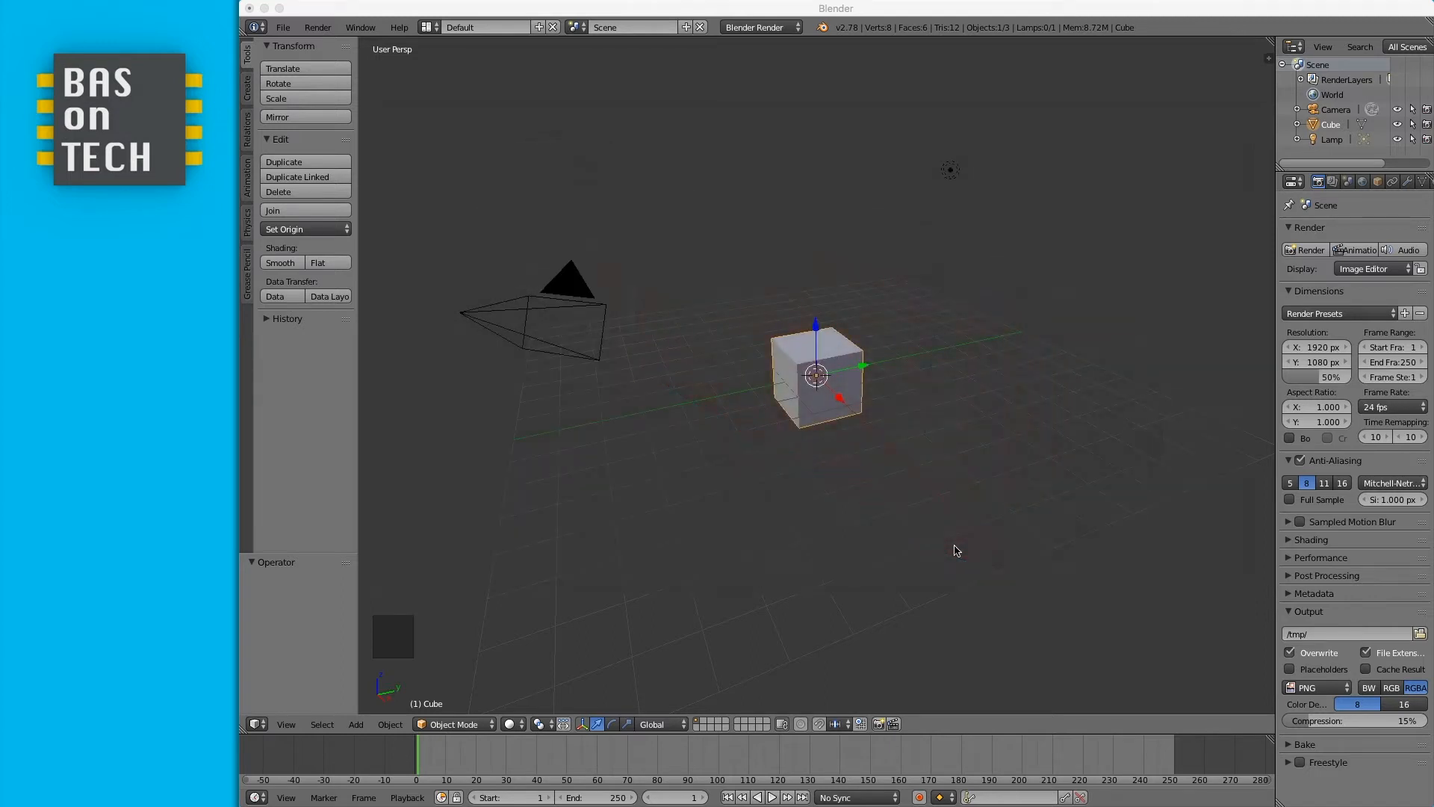
- Delete the default cube from the scene
{"action": "right_click", "coordinate": [831, 376]}
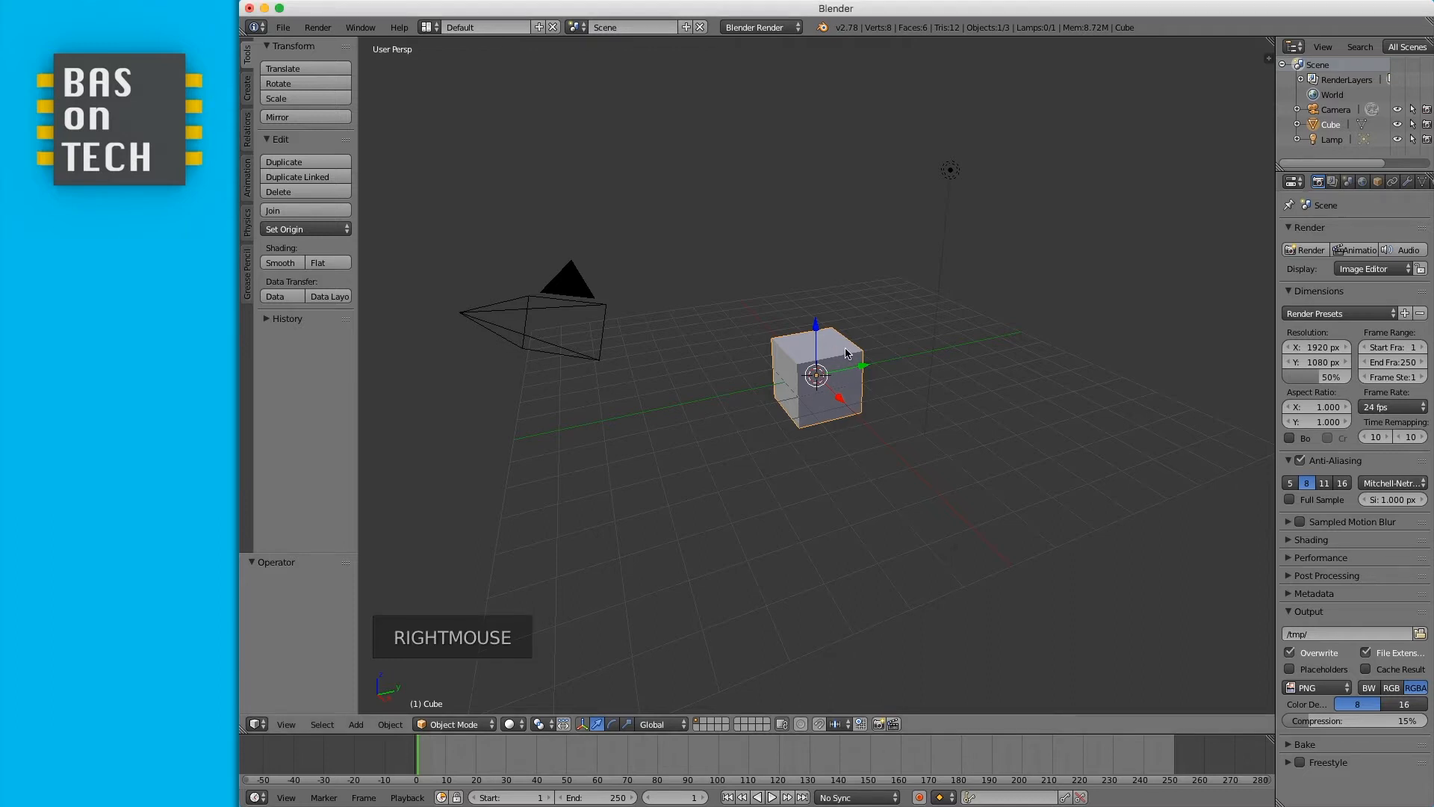
{"action": "key", "text": "x"}
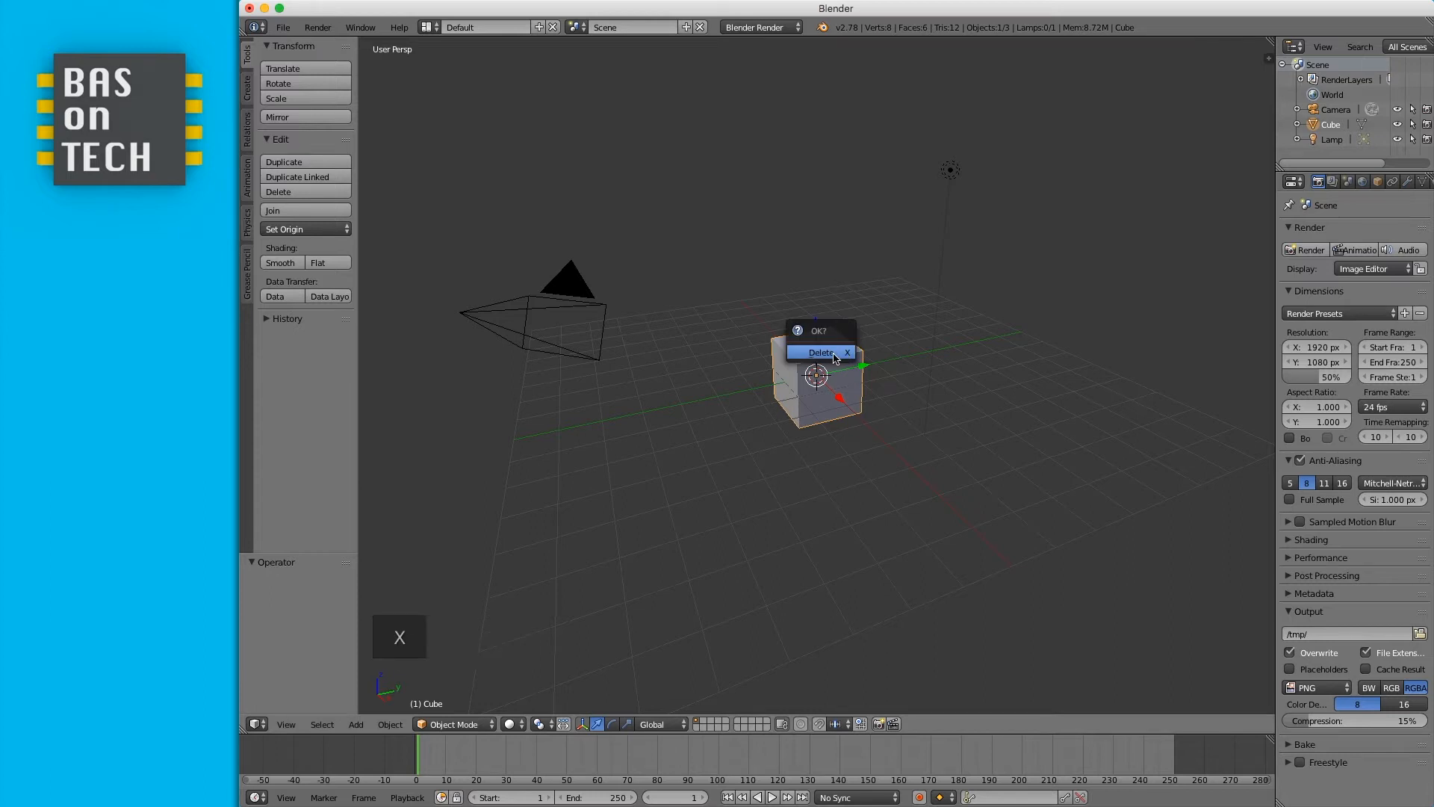
{"action": "left_click", "coordinate": [834, 358]}
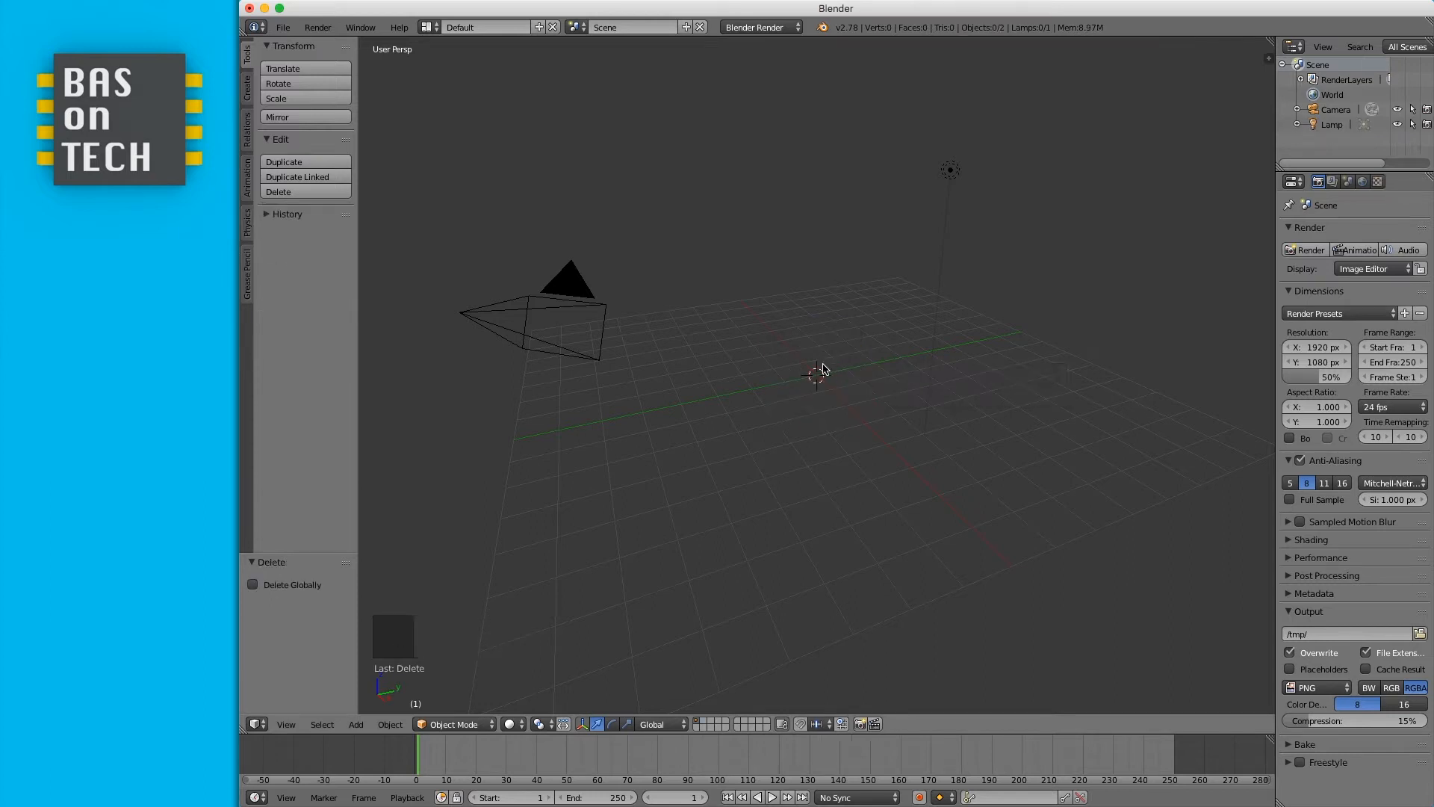
- Add a UV sphere and switch it into Edit Mode
{"action": "left_click", "coordinate": [248, 90]}
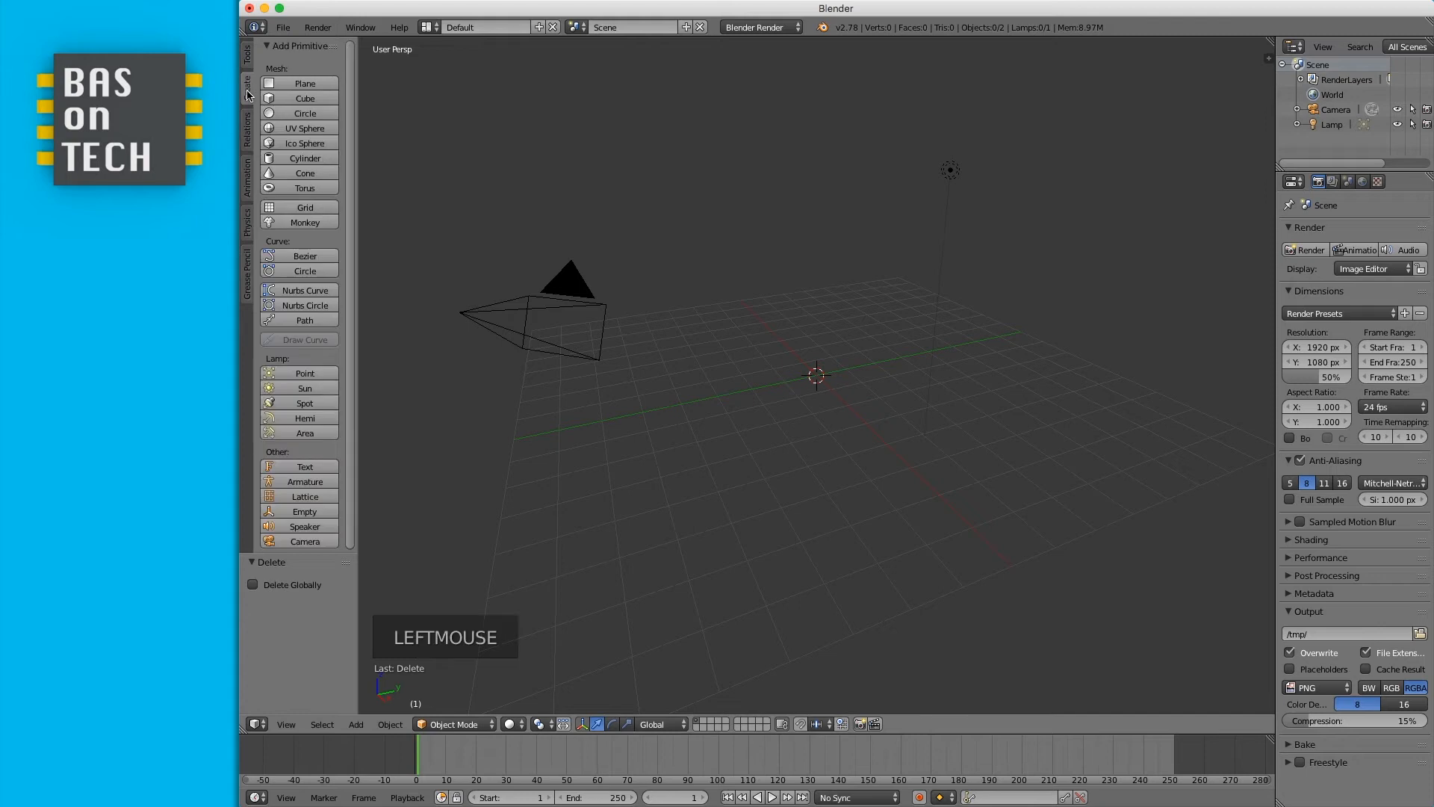
{"action": "left_click", "coordinate": [310, 131]}
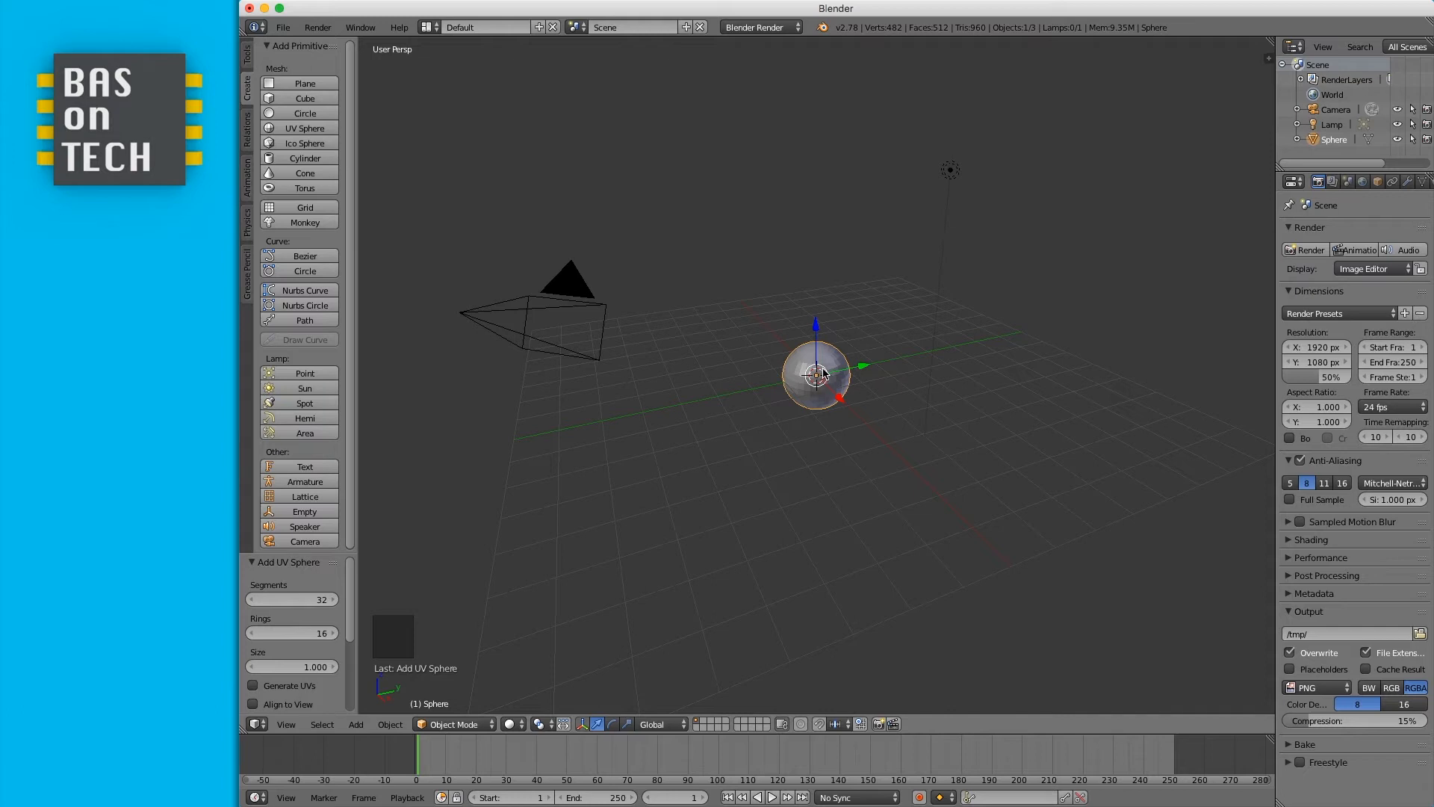
{"action": "key", "text": "Tab"}
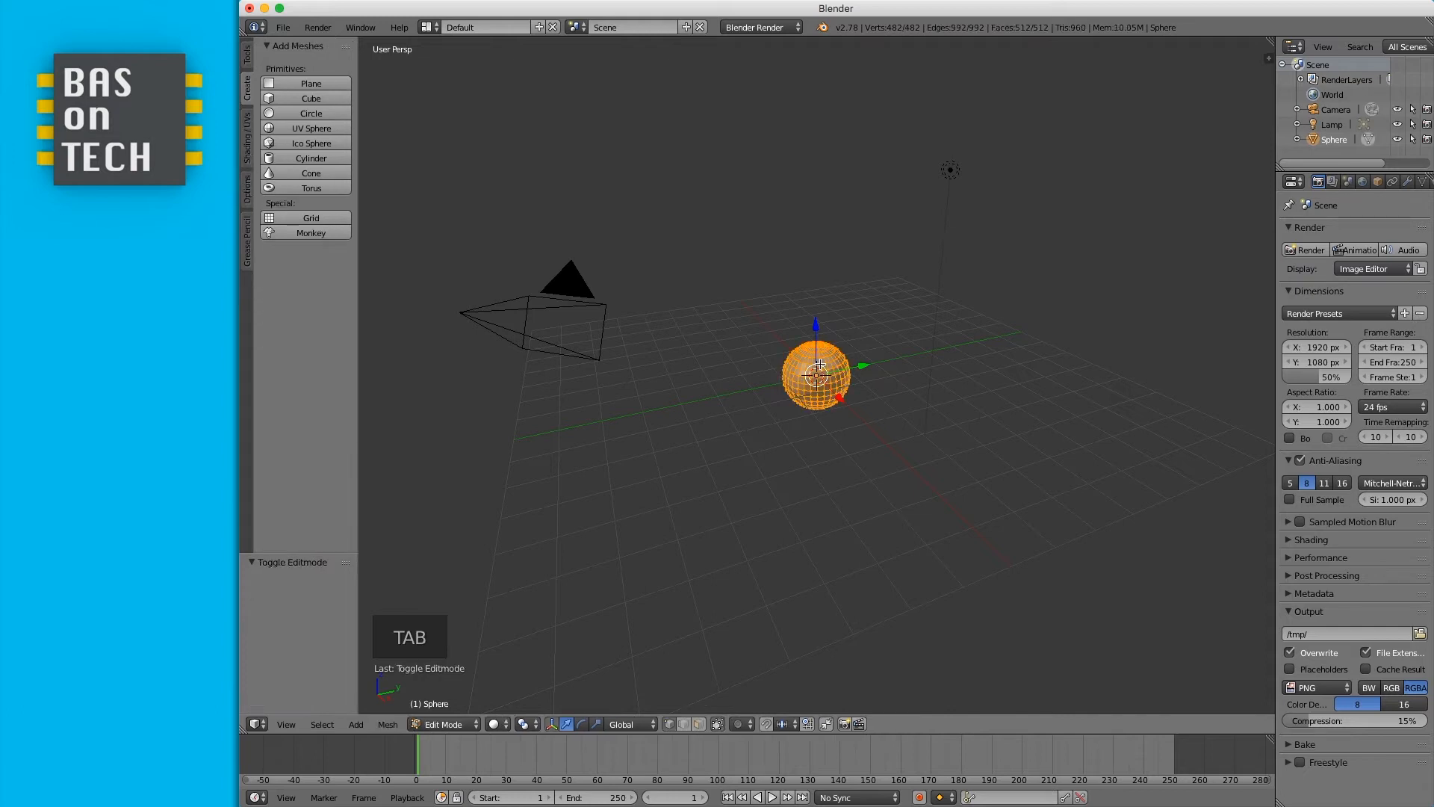
- In front orthographic view, deselect everything and box-select the right half of the sphere
{"action": "scroll", "coordinate": [819, 364], "scroll_direction": "up", "scroll_amount": 10}
{"action": "scroll", "coordinate": [819, 363], "scroll_direction": "down", "scroll_amount": 3}
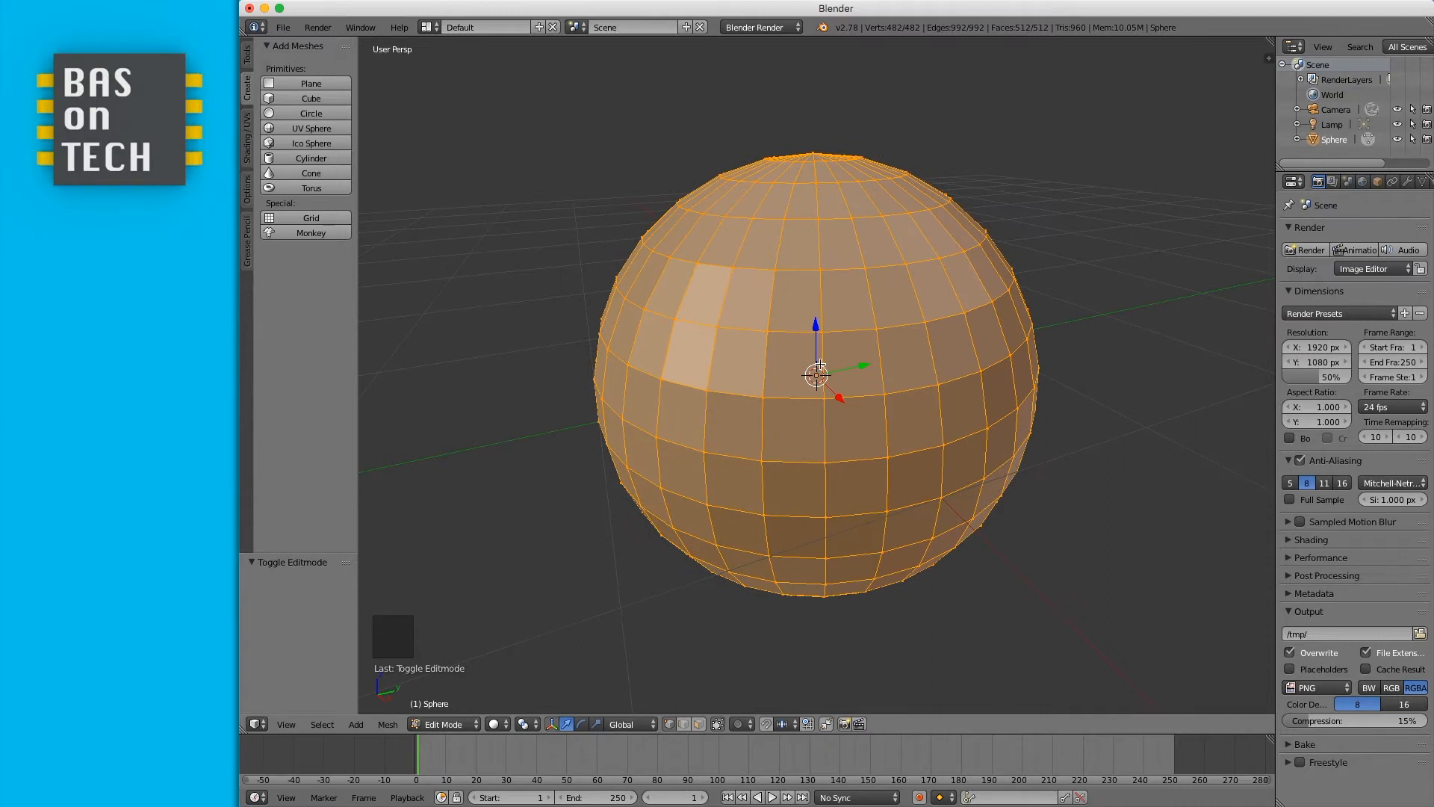
{"action": "key", "text": "KP_1"}
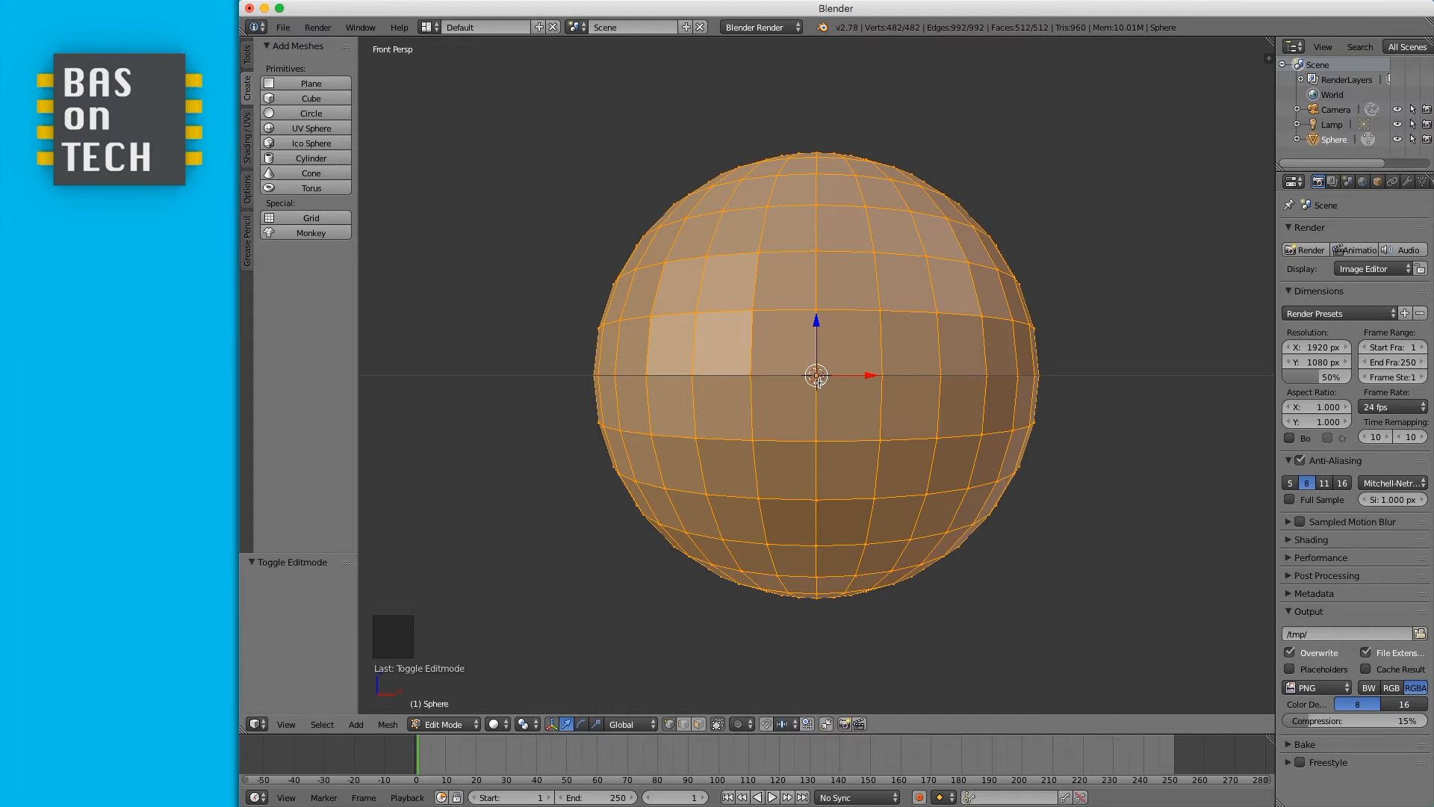
{"action": "key", "text": "KP_5"}
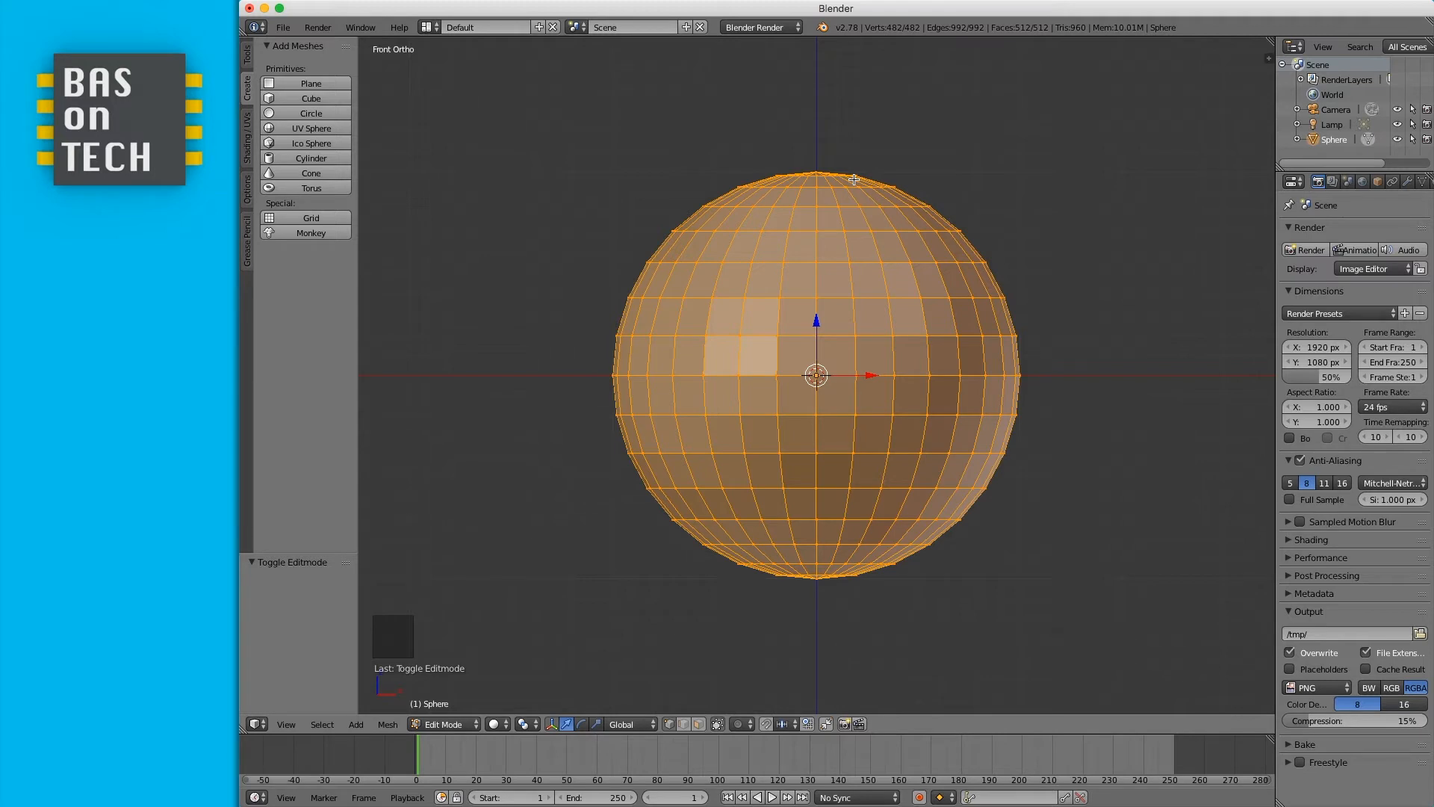
{"action": "key", "text": "a"}
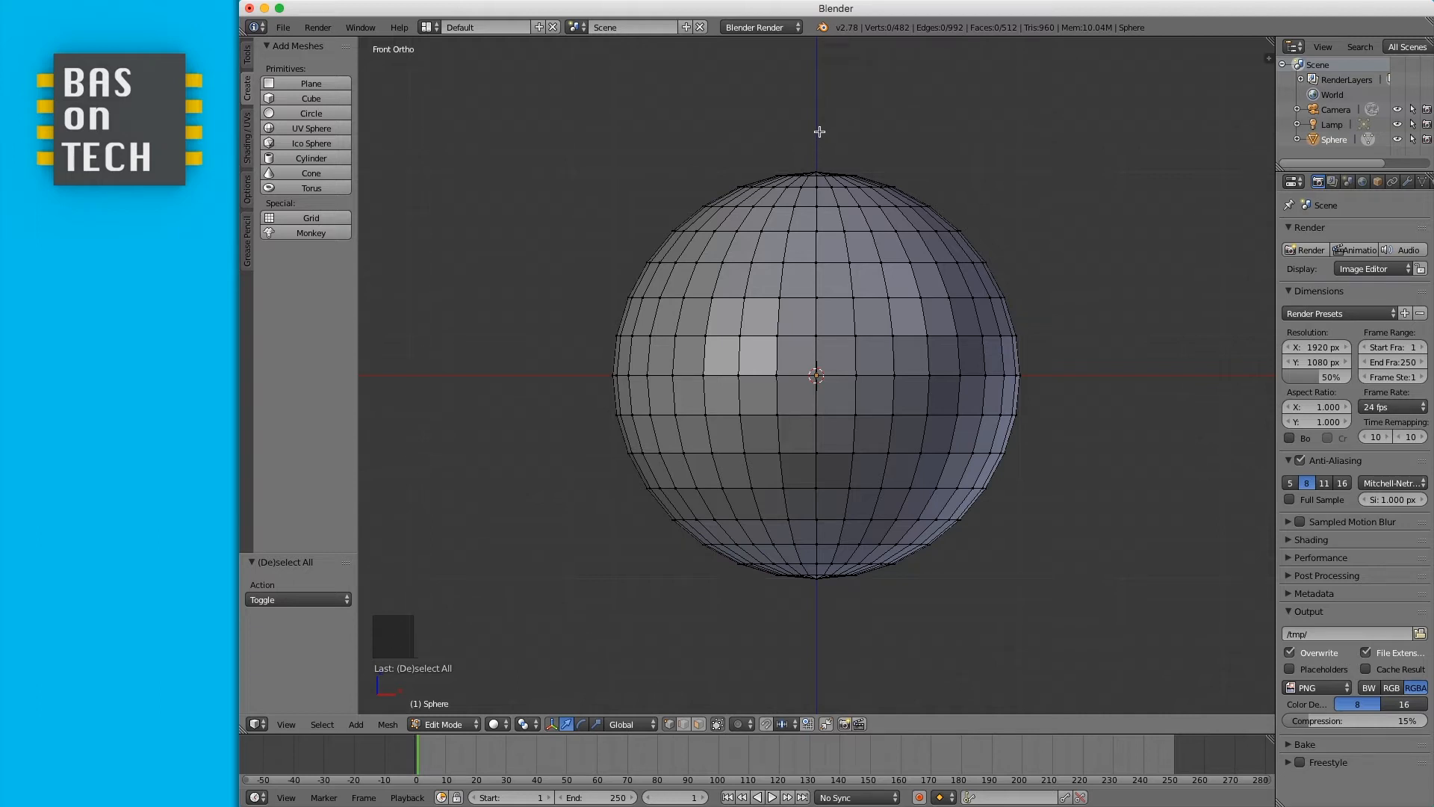
{"action": "key", "text": "b"}
{"action": "left_click_drag", "start_coordinate": [819, 132], "coordinate": [1045, 628]}
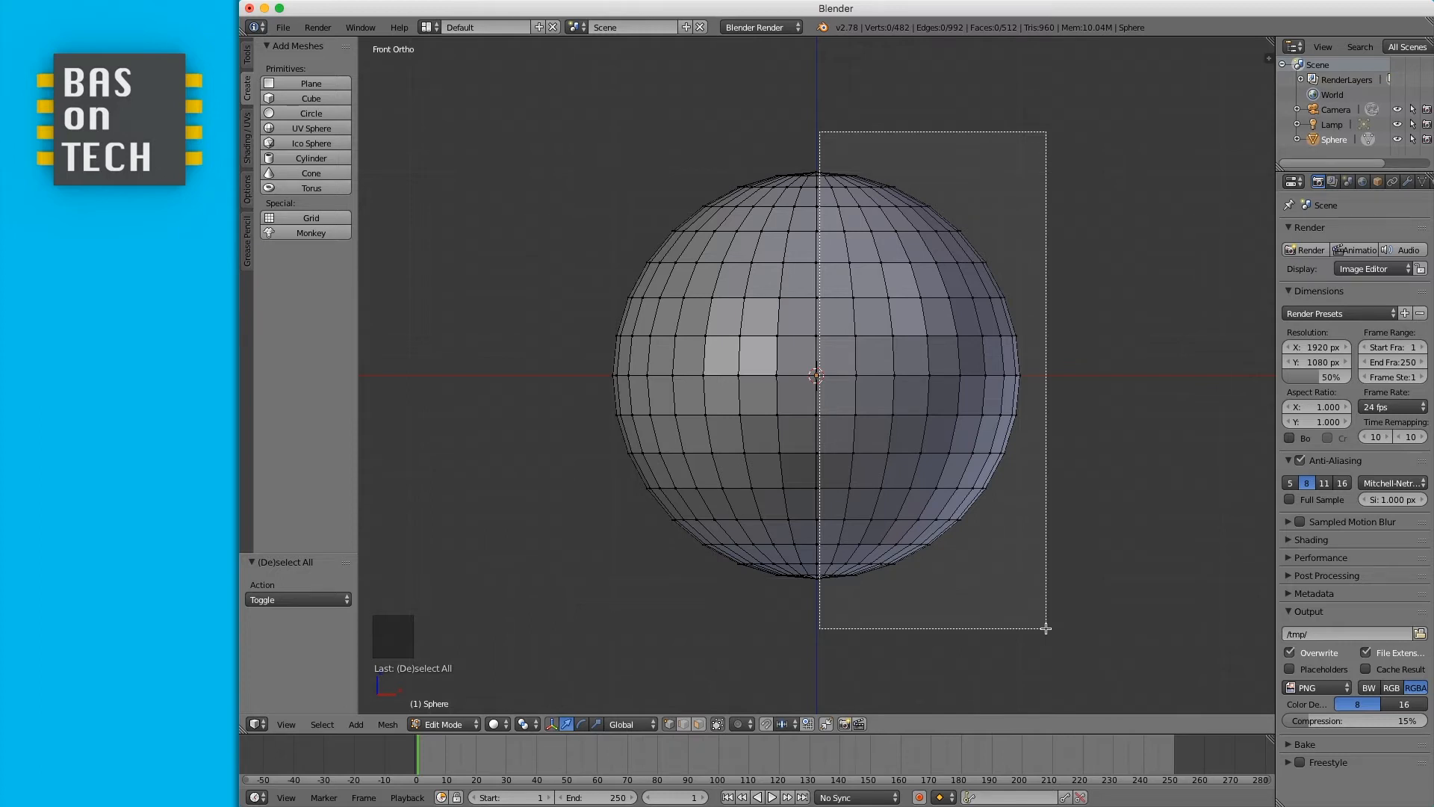
{"action": "left_click_drag", "start_coordinate": [1046, 628], "coordinate": [1045, 628]}
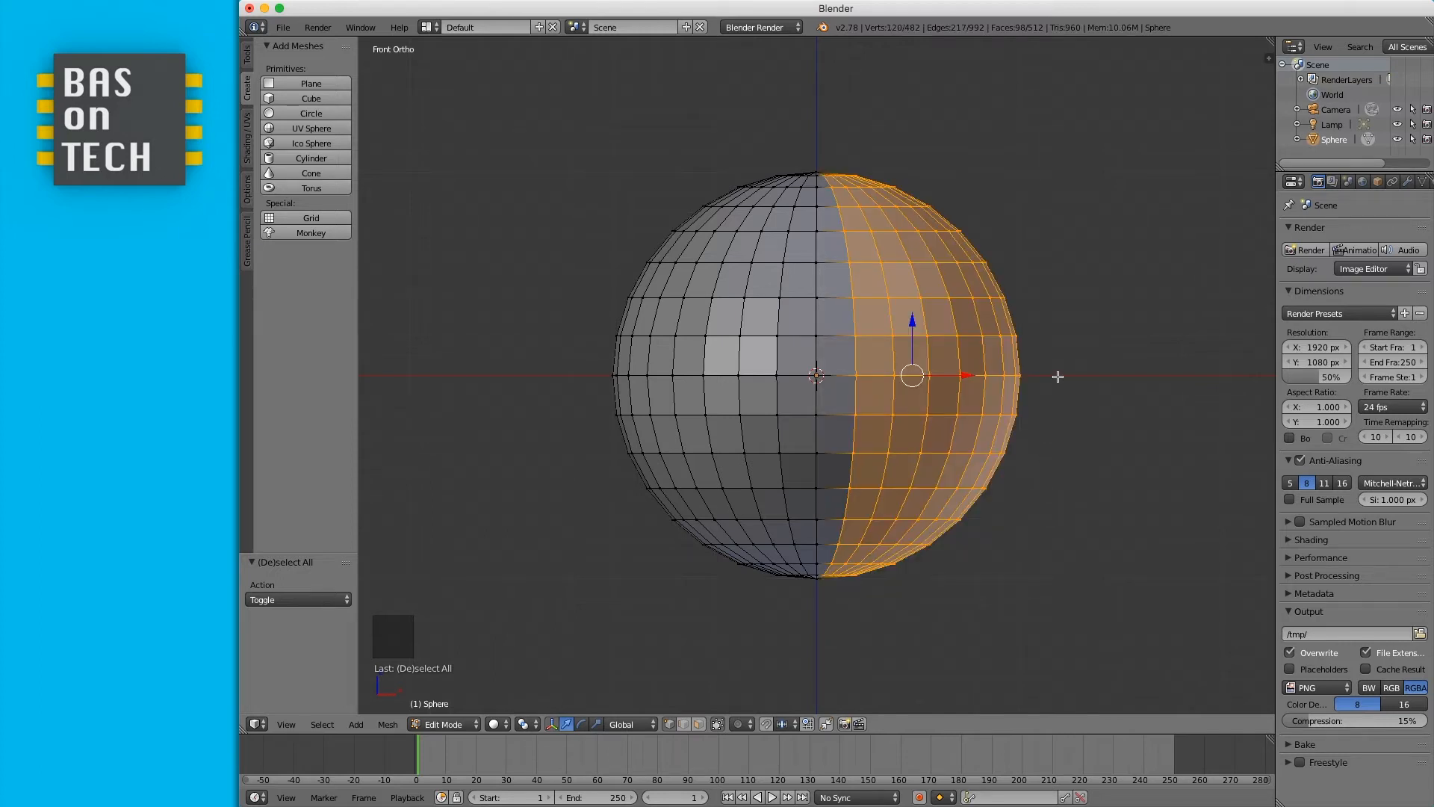
- Delete the selected vertices, then undo the deletion
{"action": "key", "text": "x"}
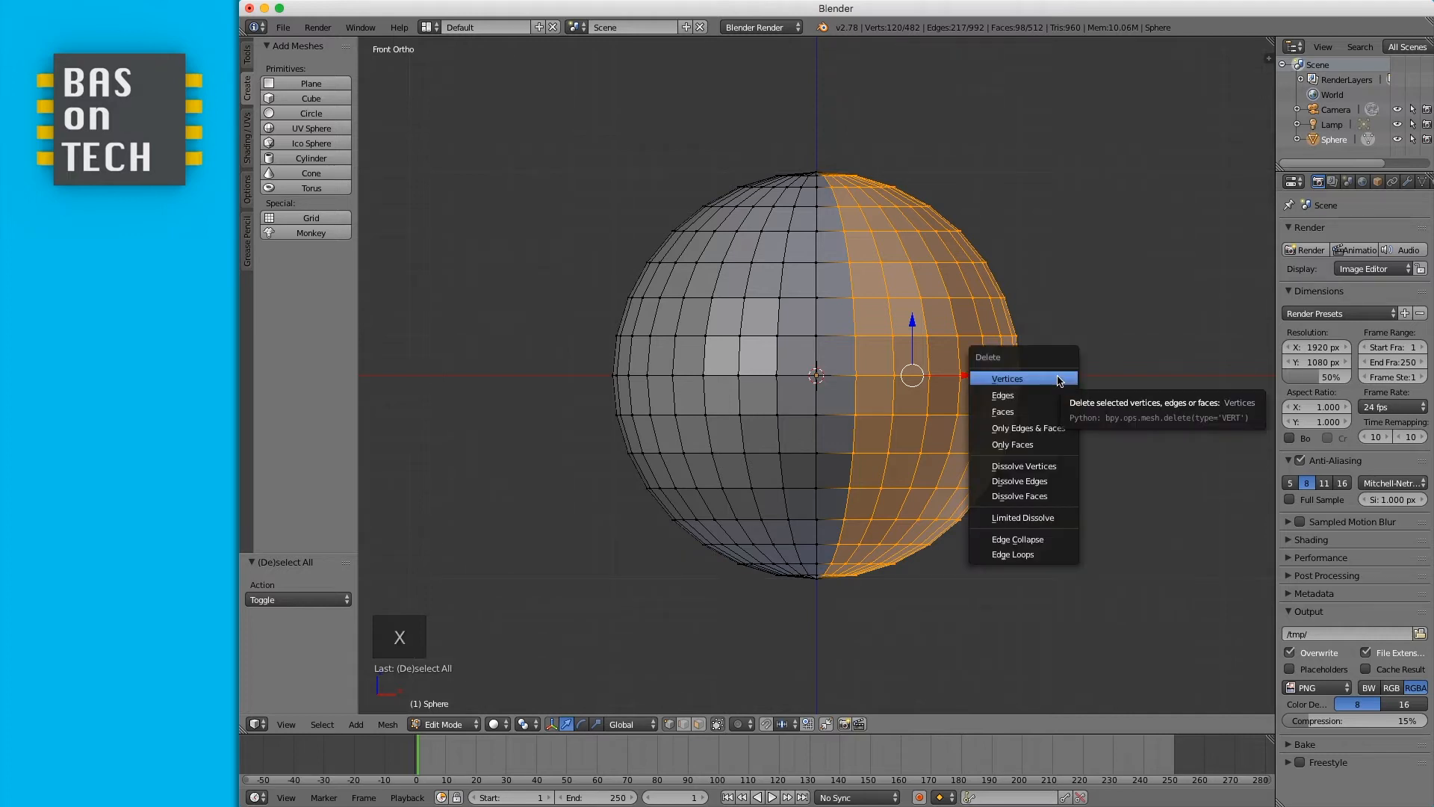
{"action": "left_click", "coordinate": [1057, 380]}
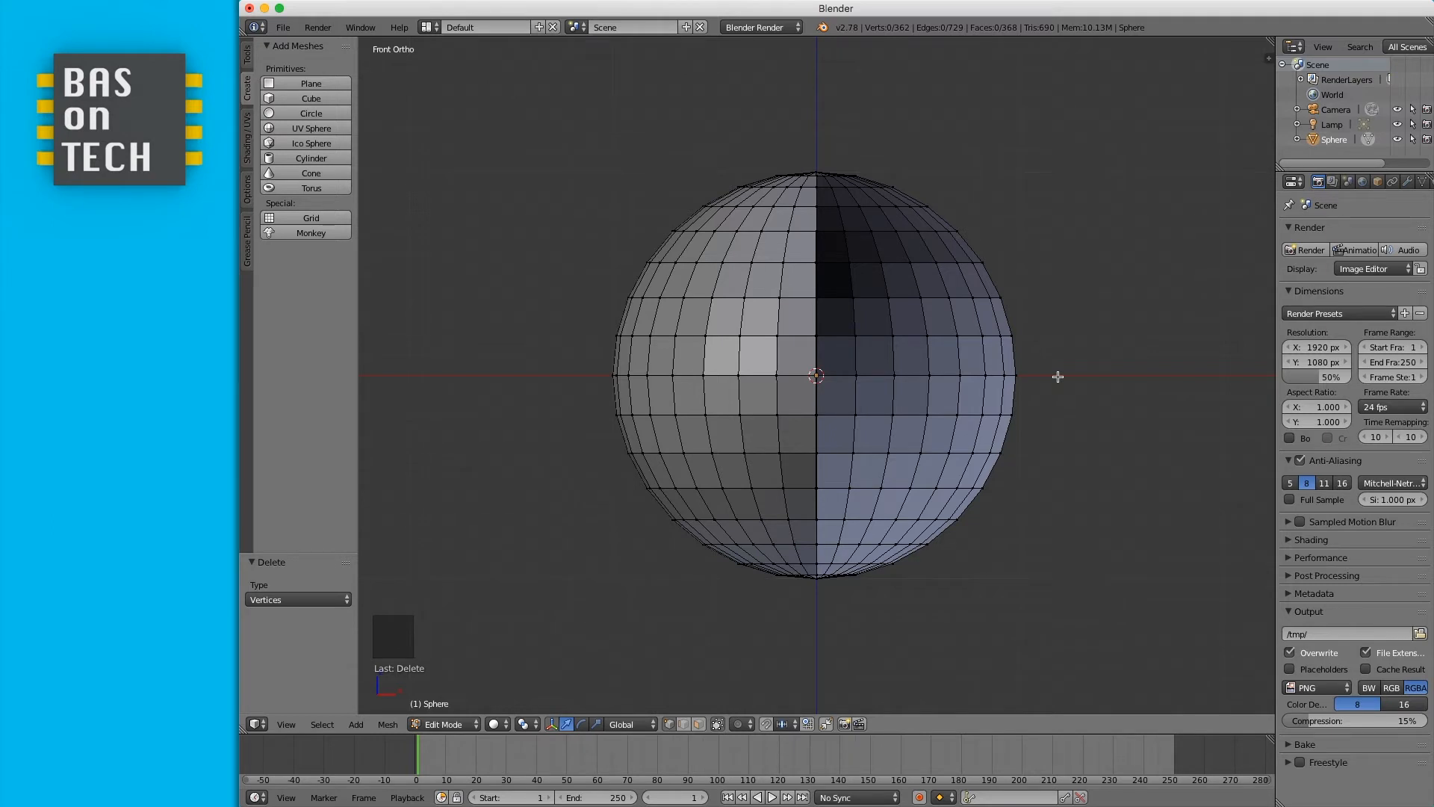
{"action": "key", "text": "ctrl+z"}
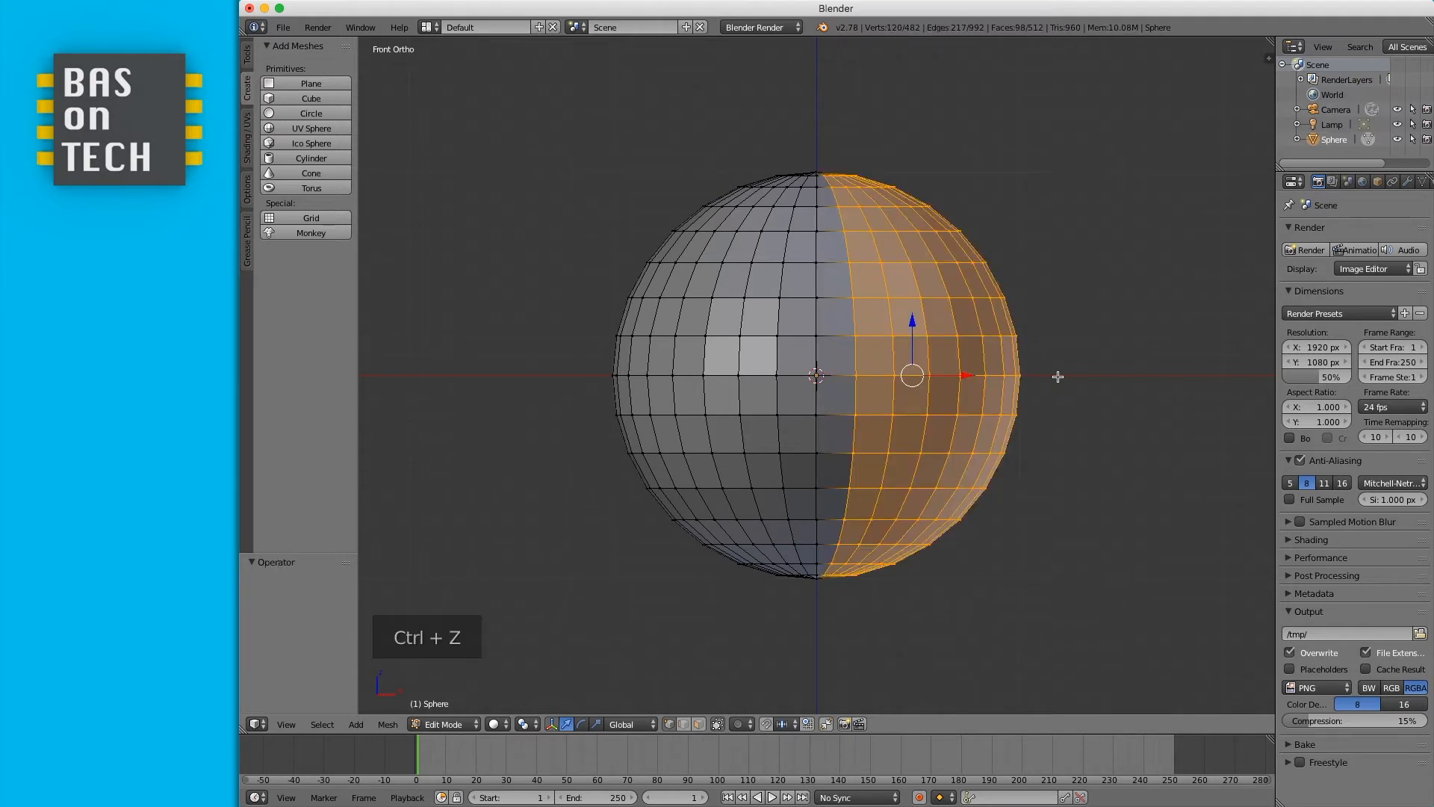
- Turn off limit selection to visible, box-select the sphere's whole right half, and delete those vertices
{"action": "left_click", "coordinate": [717, 724]}
{"action": "key", "text": "b"}
{"action": "left_click_drag", "start_coordinate": [818, 140], "coordinate": [1033, 632]}
{"action": "key", "text": "x"}
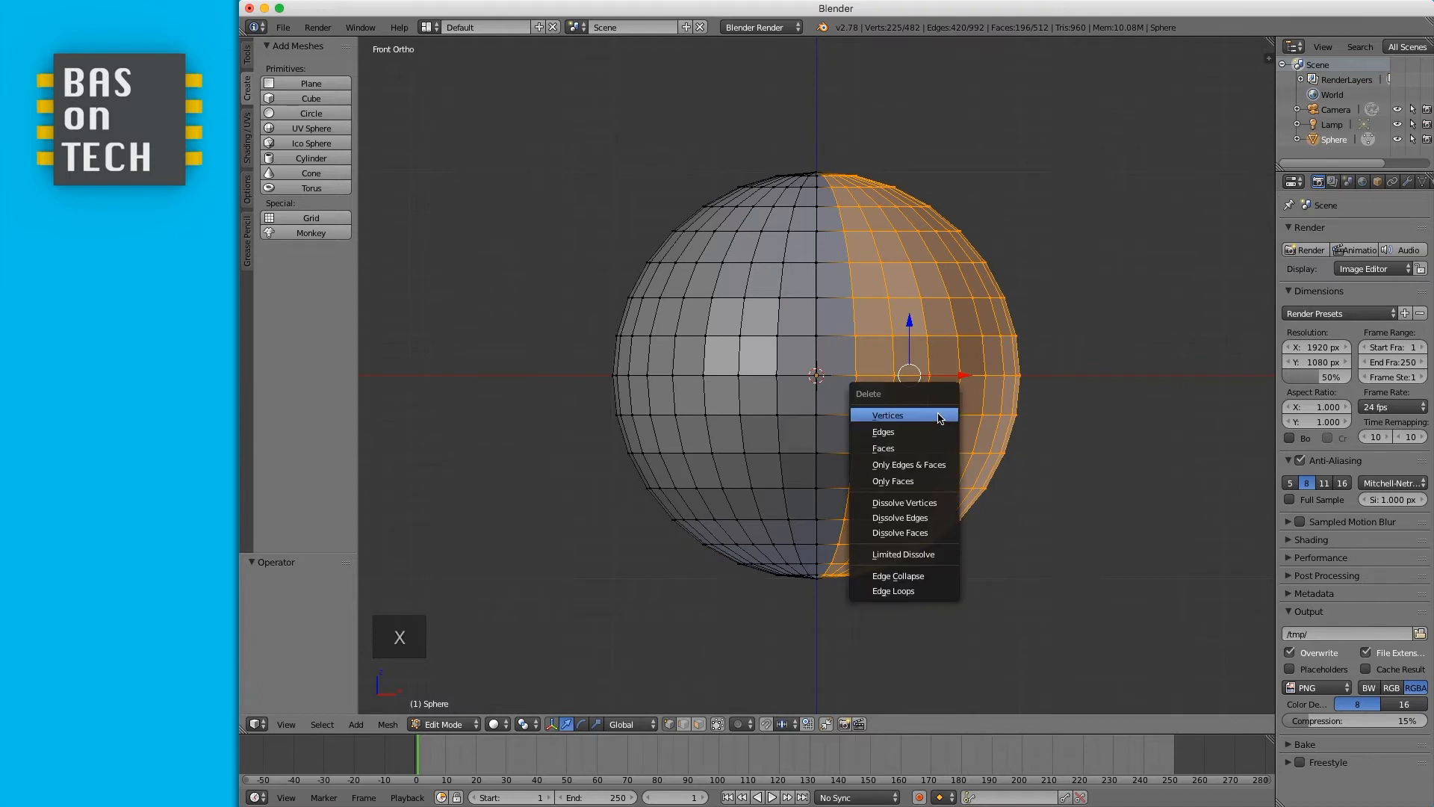
{"action": "left_click", "coordinate": [938, 415]}
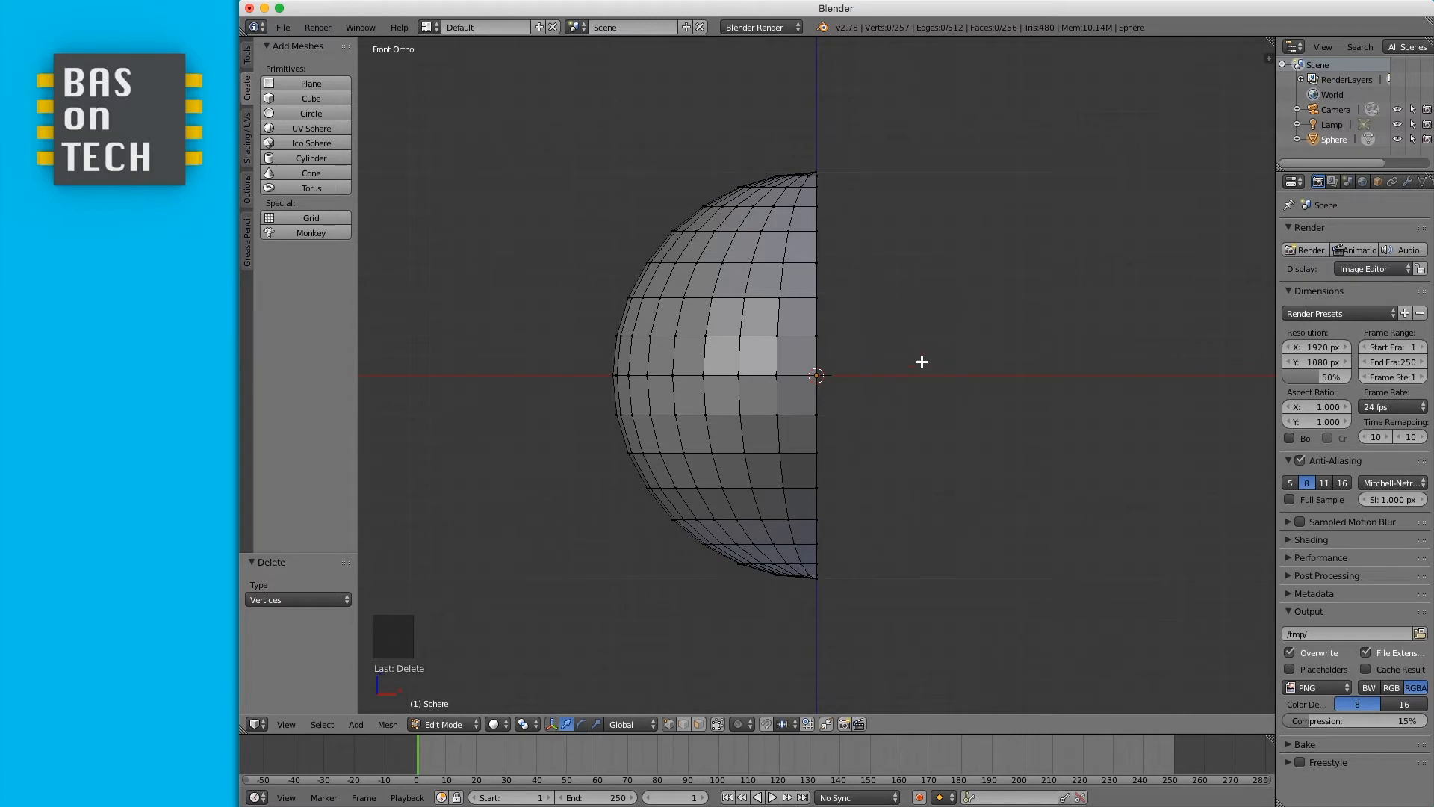
- Inspect the half sphere through the camera view before returning to front view
{"action": "key", "text": "KP_0"}
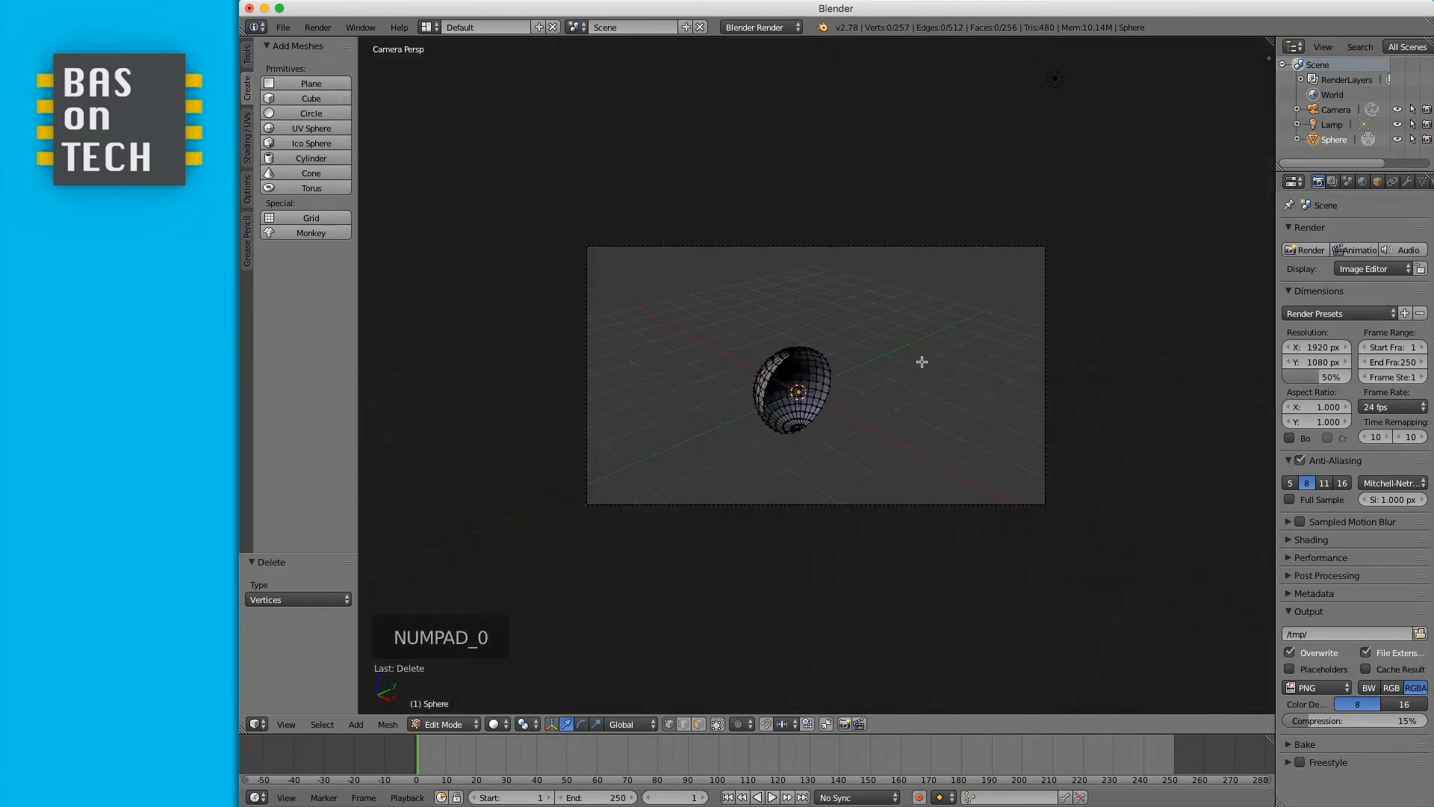
{"action": "scroll", "coordinate": [820, 423], "scroll_direction": "up", "scroll_amount": 5}
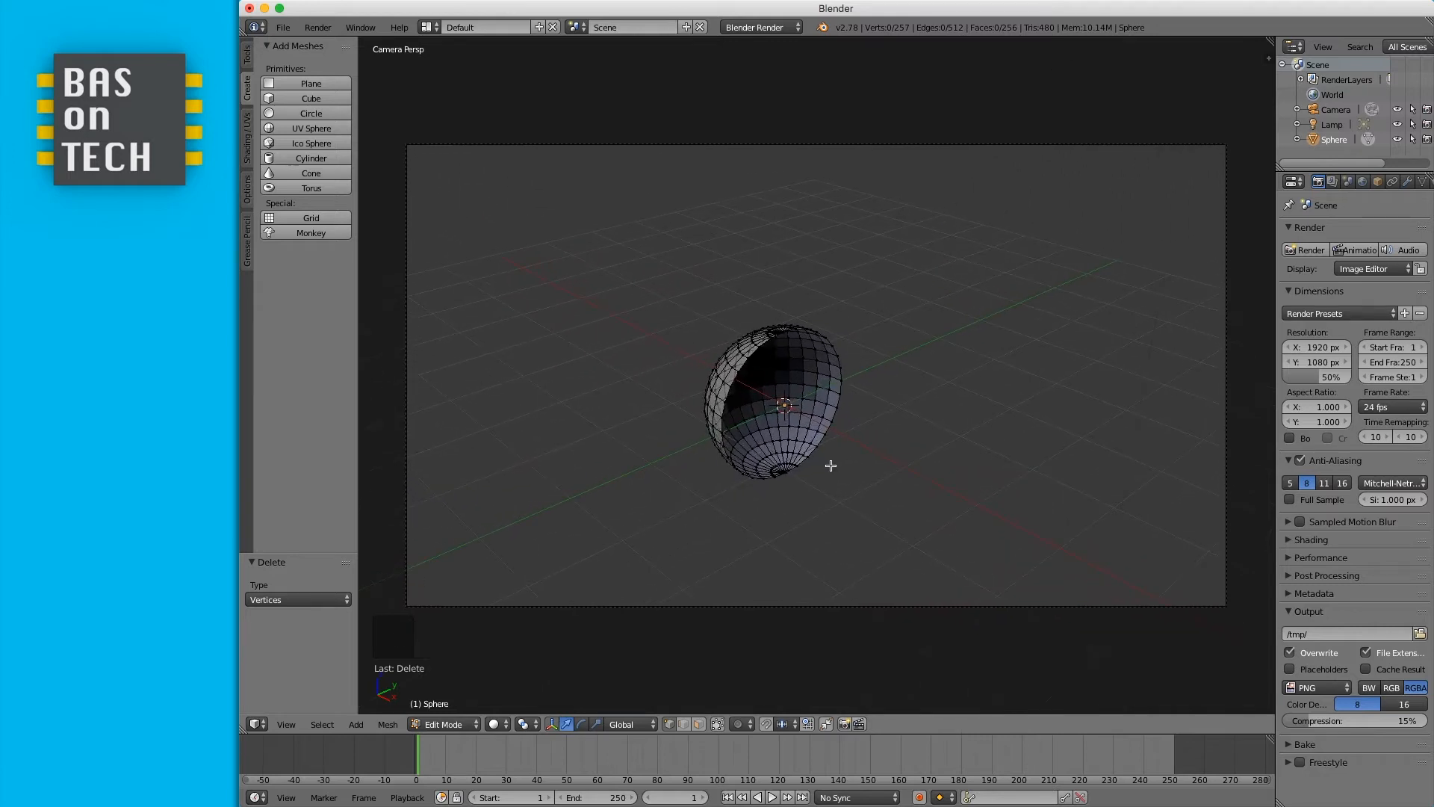
{"action": "key", "text": "KP_1"}
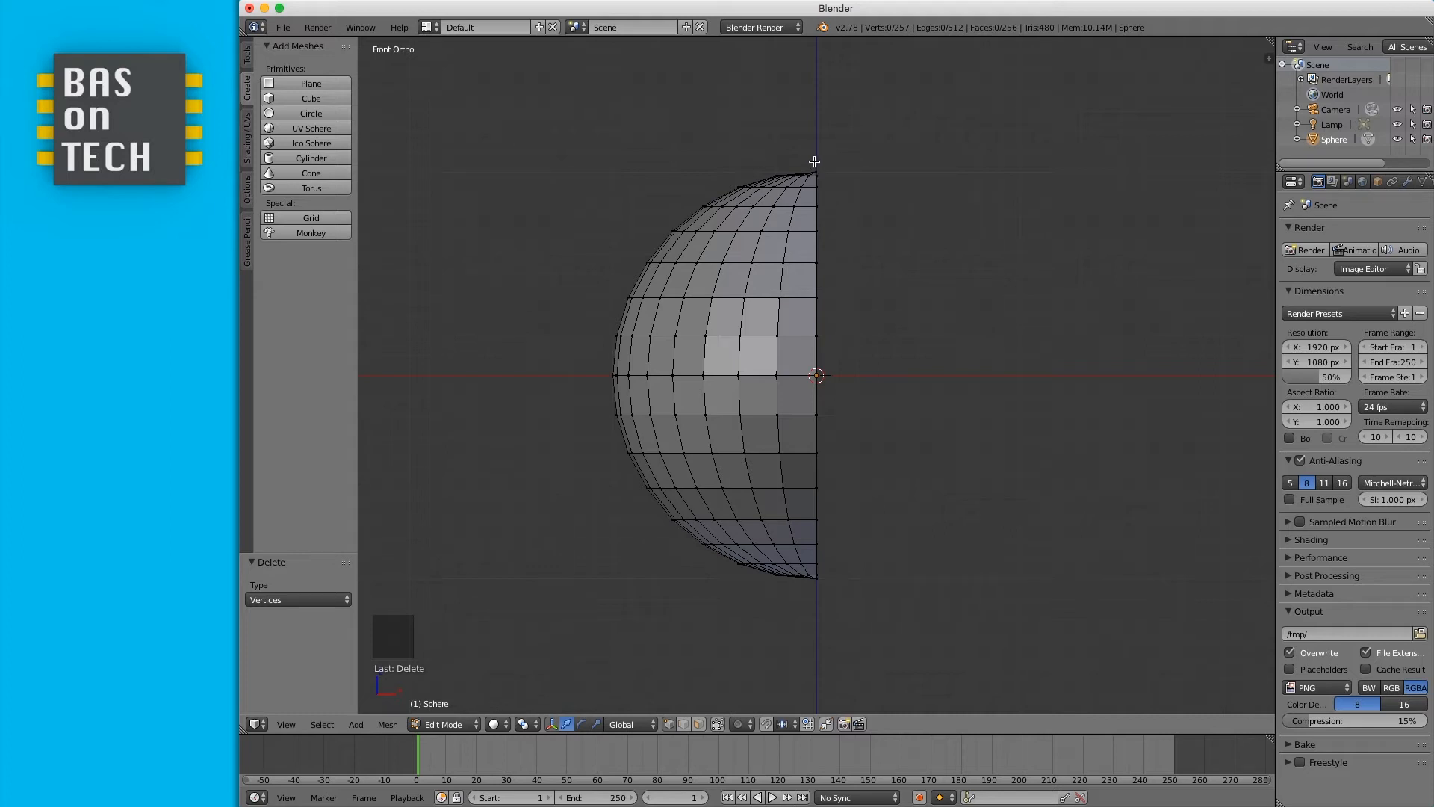
- Box-select the vertices along the half sphere's open flat edge
{"action": "key", "text": "b"}
{"action": "left_click_drag", "start_coordinate": [837, 157], "coordinate": [814, 607]}
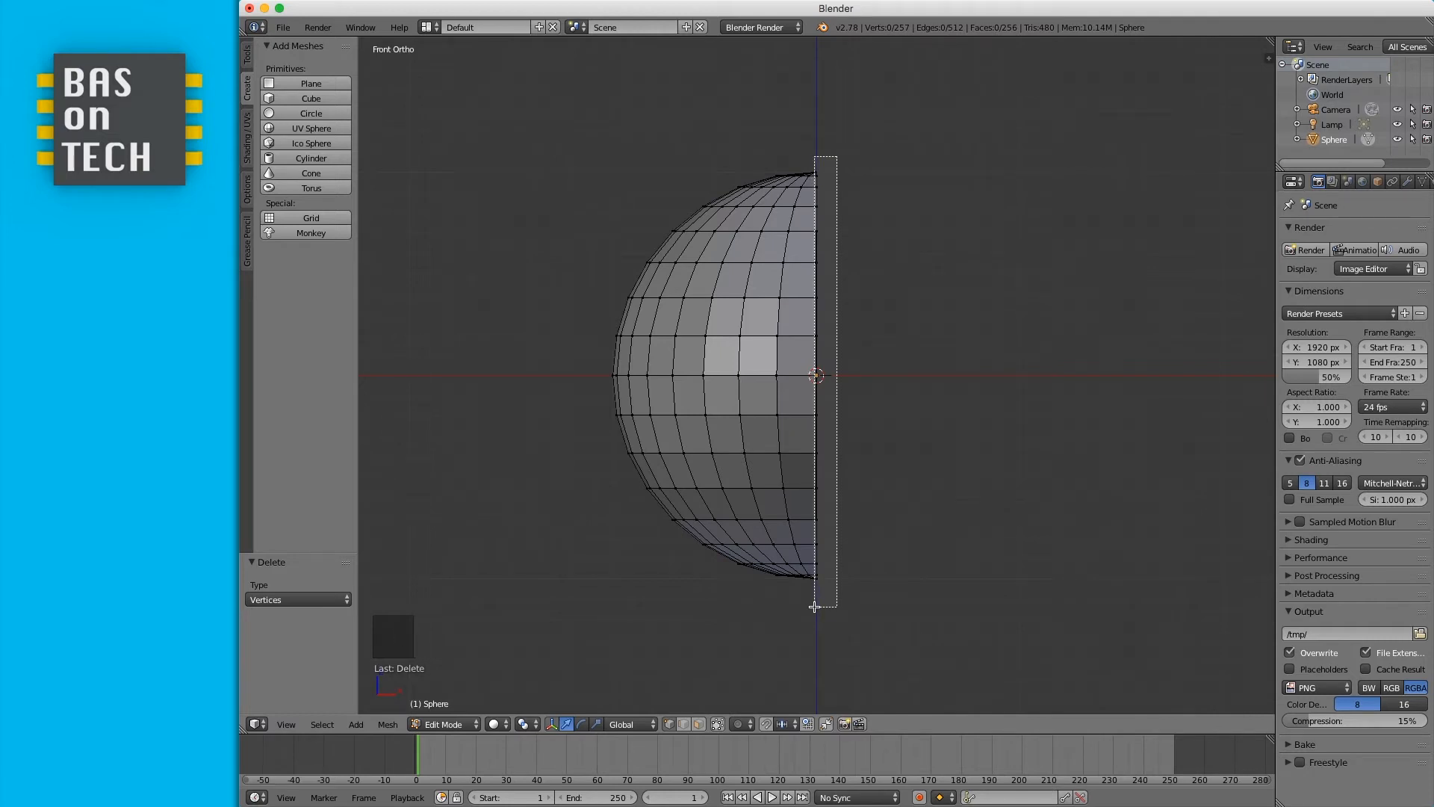
{"action": "left_click_drag", "start_coordinate": [814, 607], "coordinate": [814, 606]}
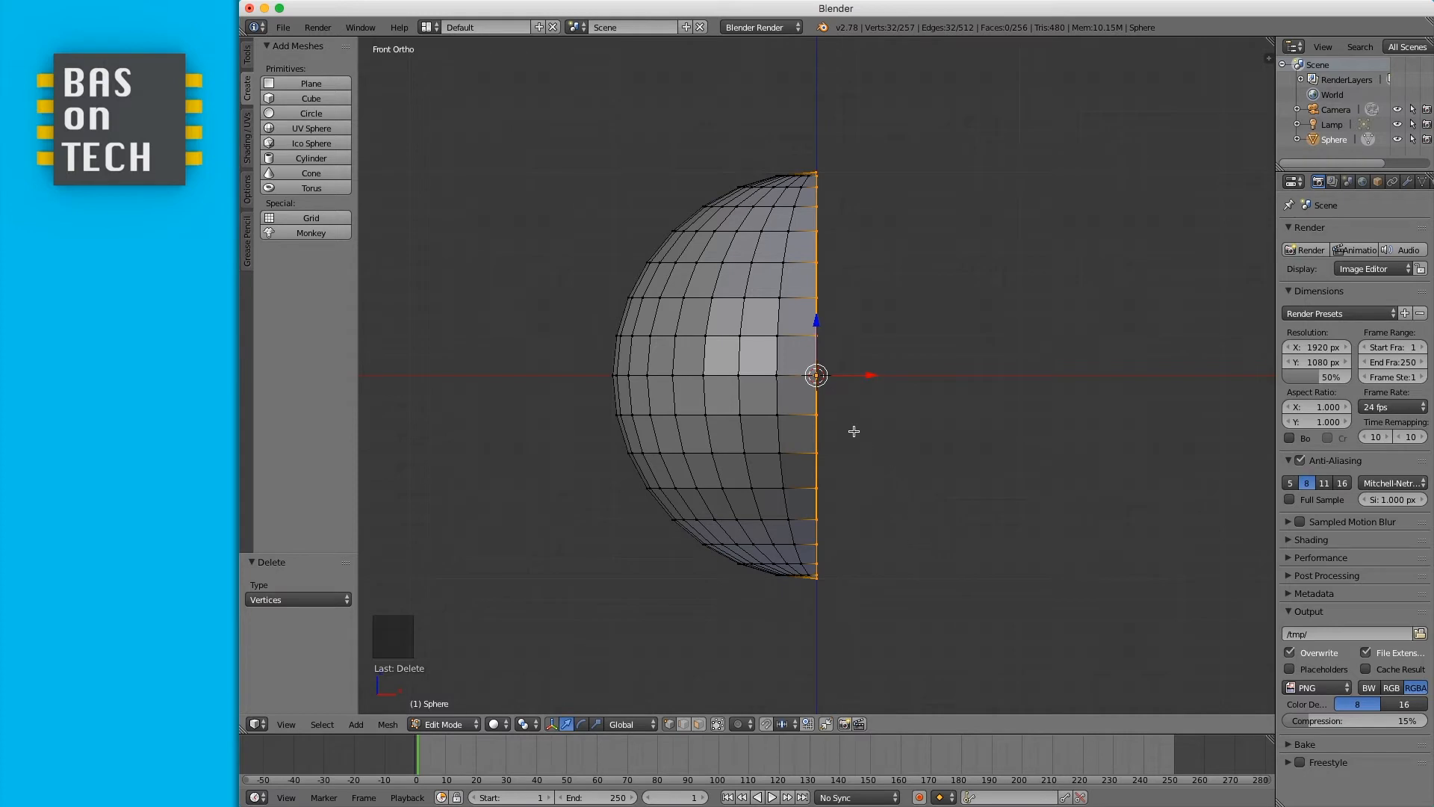
{"action": "scroll", "coordinate": [825, 609], "scroll_direction": "up", "scroll_amount": 1}
{"action": "scroll", "coordinate": [826, 610], "scroll_direction": "up", "scroll_amount": 1}
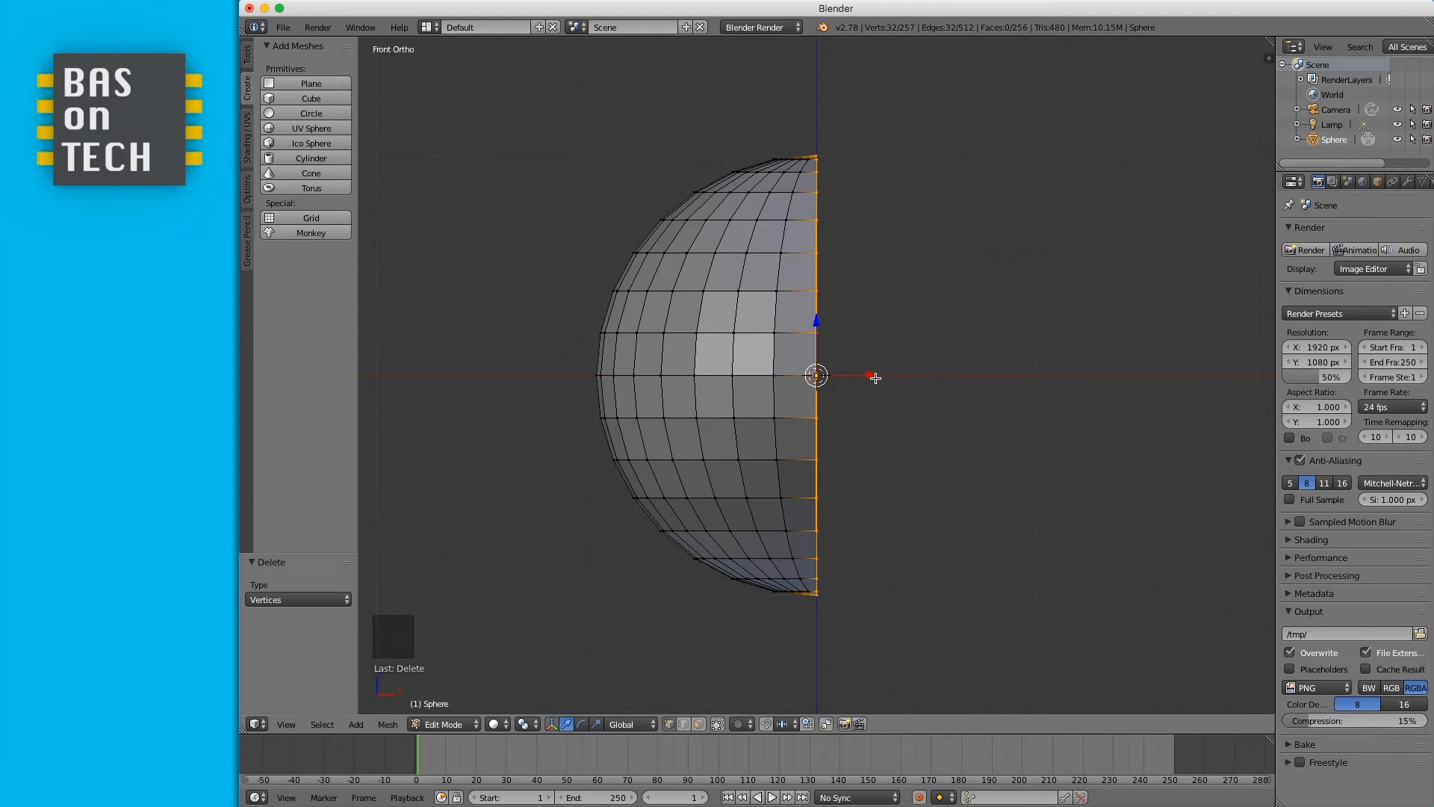
- Extrude the open edge 2 units along X
{"action": "key", "text": "e"}
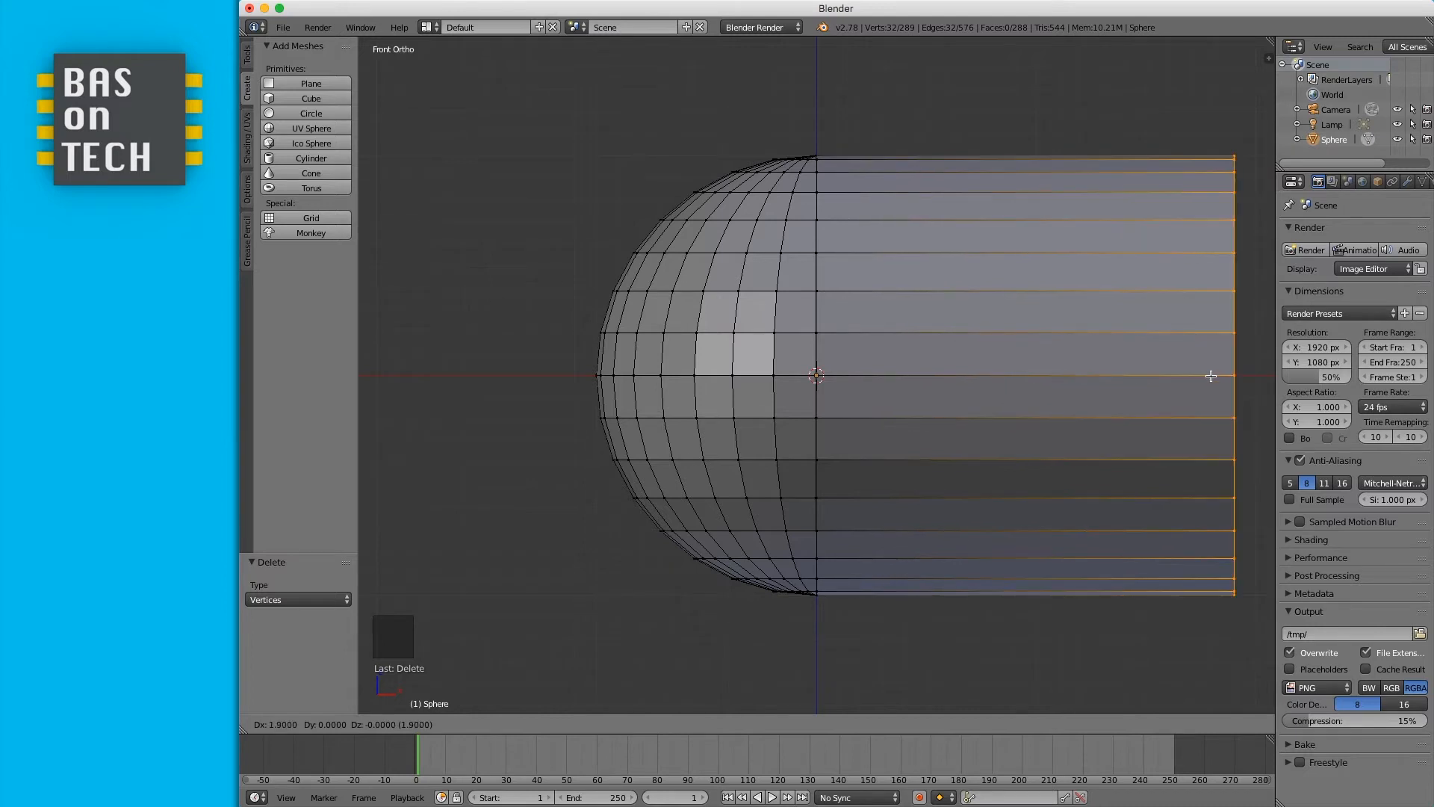
{"action": "left_click", "coordinate": [1246, 375], "text": "ctrl"}
{"action": "scroll", "coordinate": [1219, 364], "scroll_direction": "down", "scroll_amount": 3}
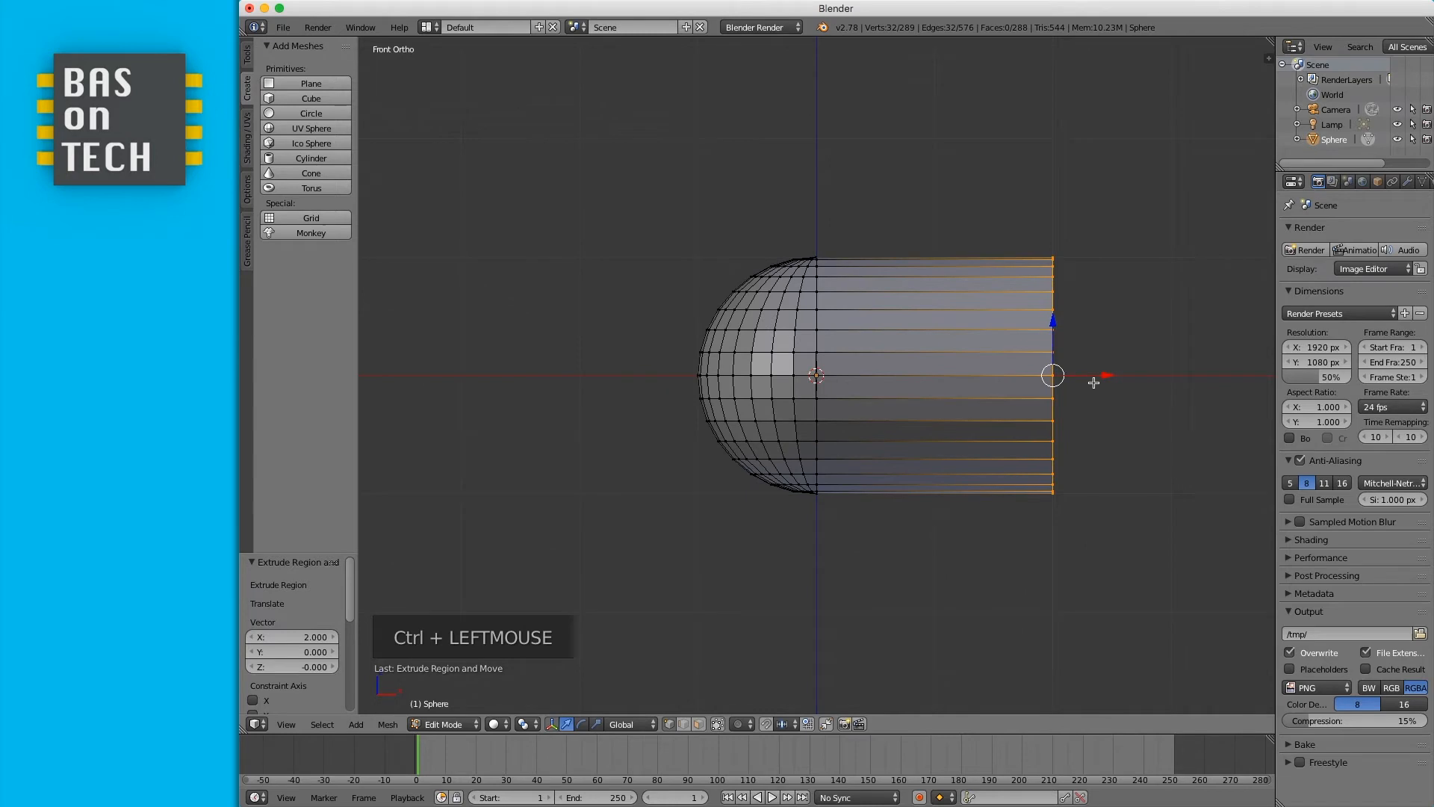
- Extrude the end ring another unit along X, then delete the new vertices
{"action": "key", "text": "e"}
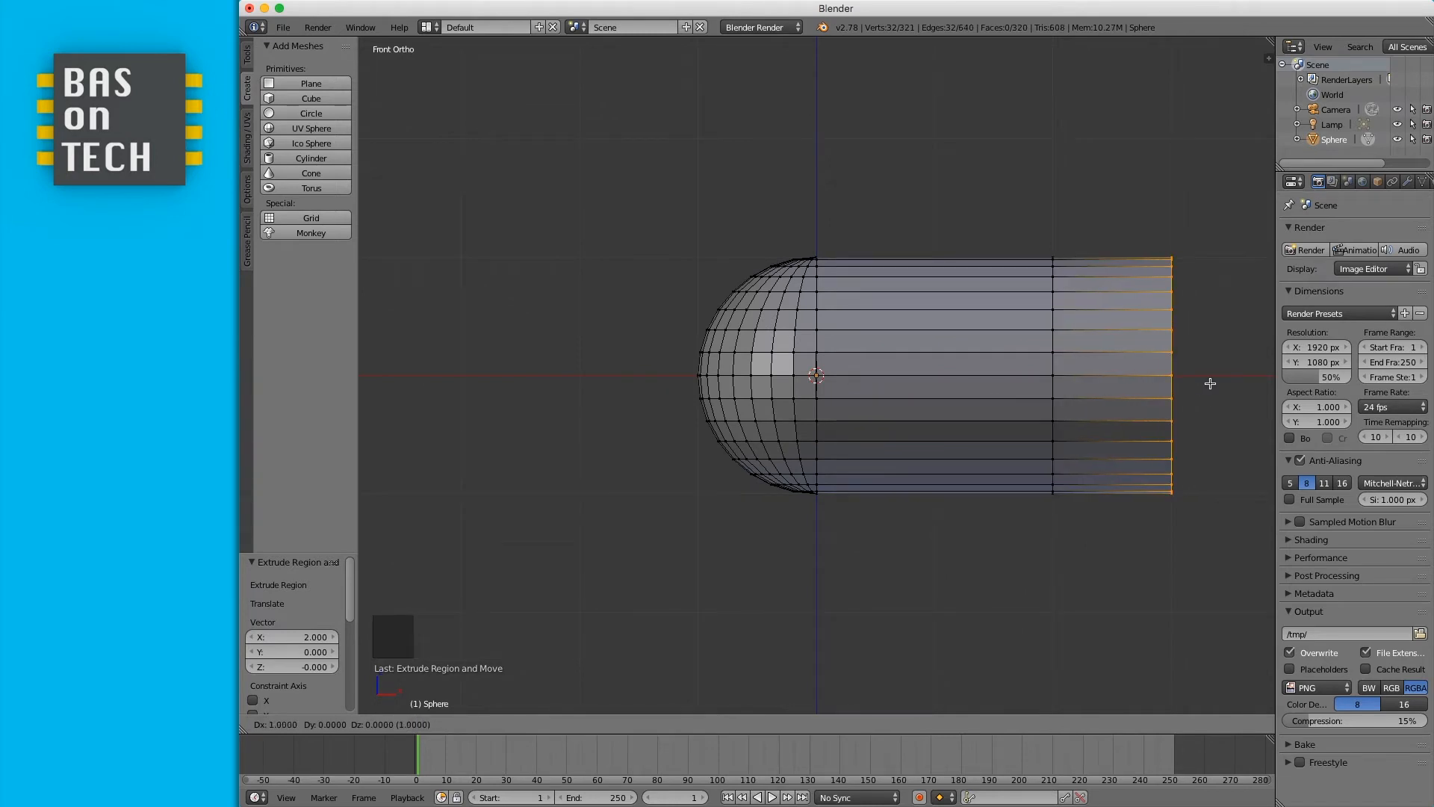
{"action": "left_click", "coordinate": [1210, 384], "text": "ctrl"}
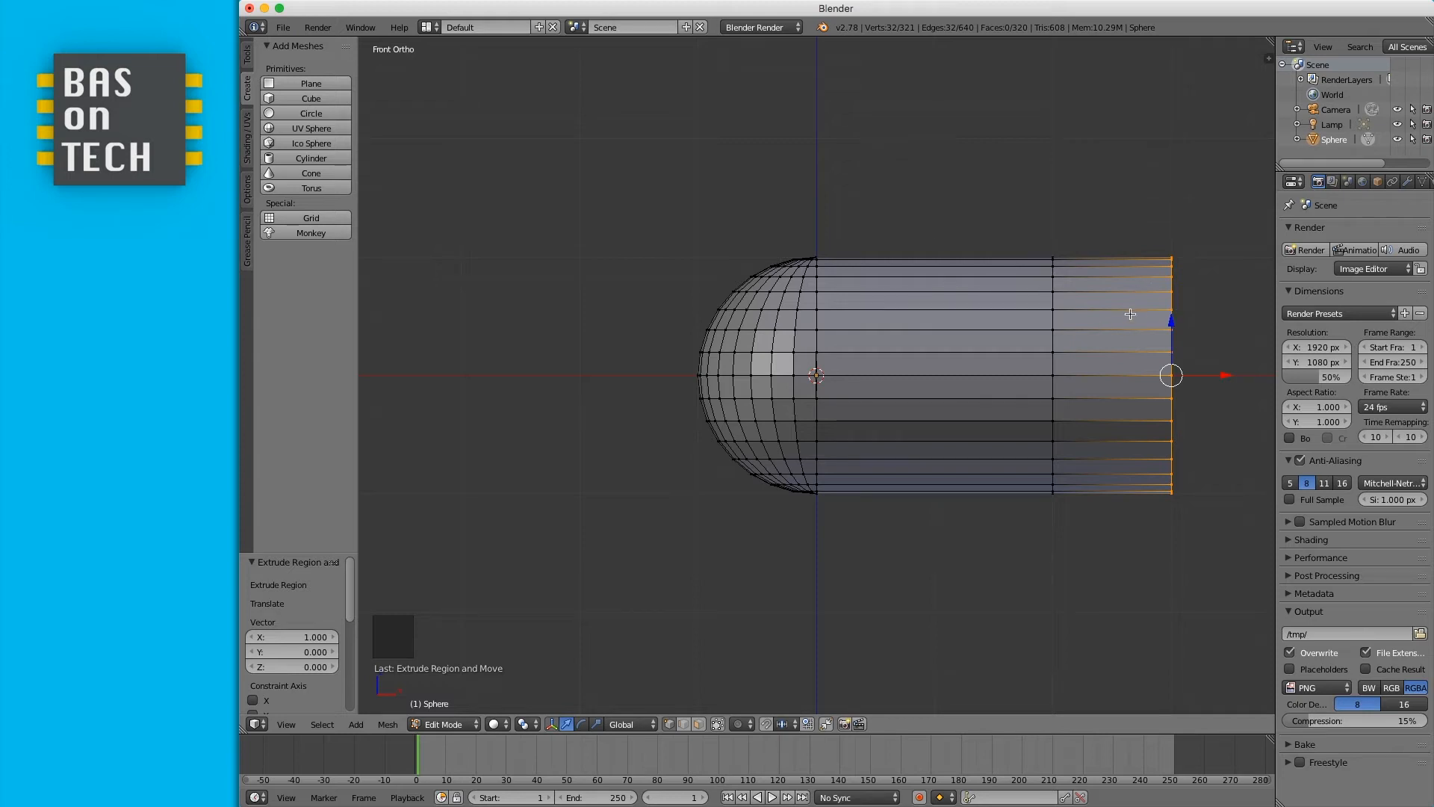
{"action": "key", "text": "x"}
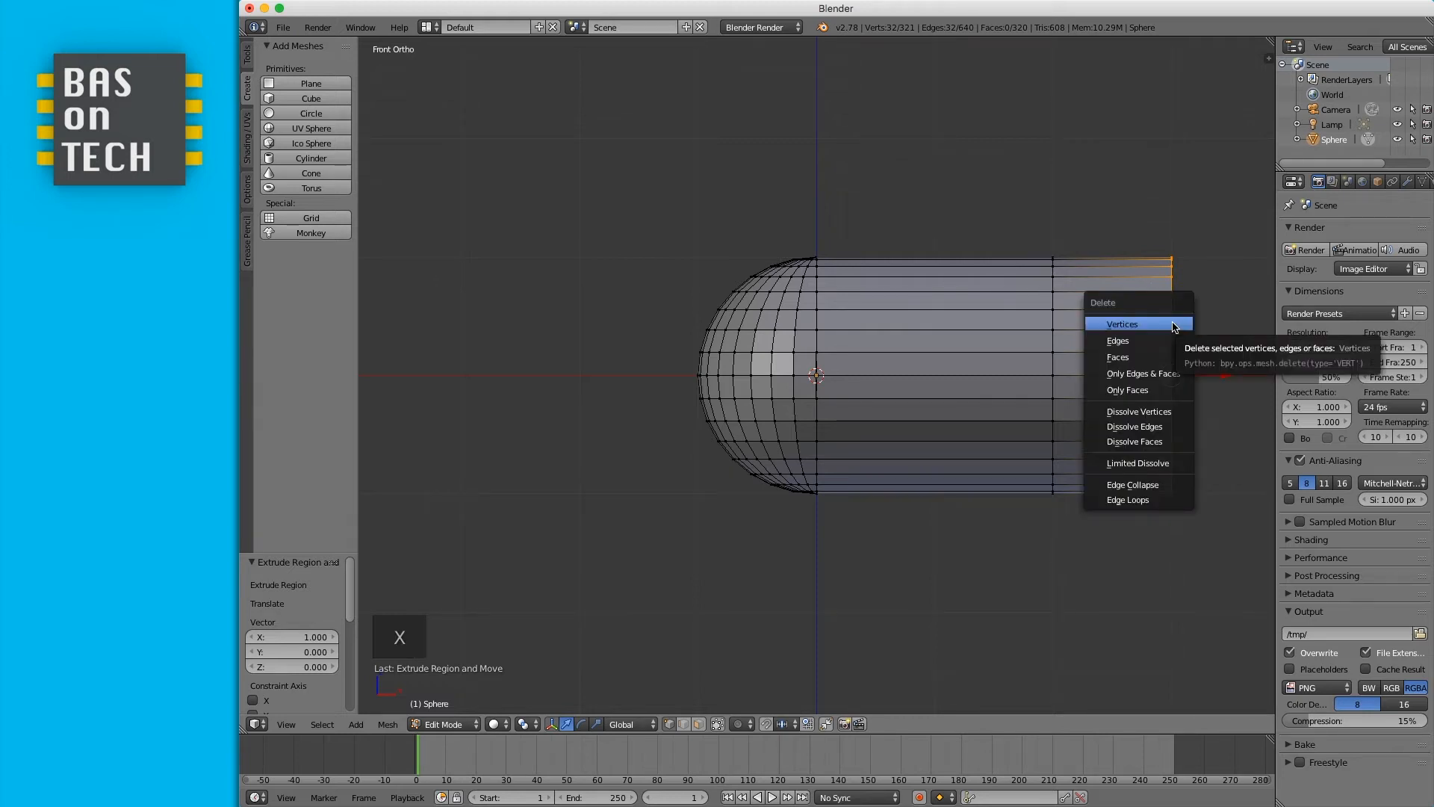
{"action": "left_click", "coordinate": [1173, 326]}
- Box-select the tube's open end ring and move it 1 unit further along X
{"action": "key", "text": "b"}
{"action": "left_click_drag", "start_coordinate": [1042, 242], "coordinate": [1093, 540]}
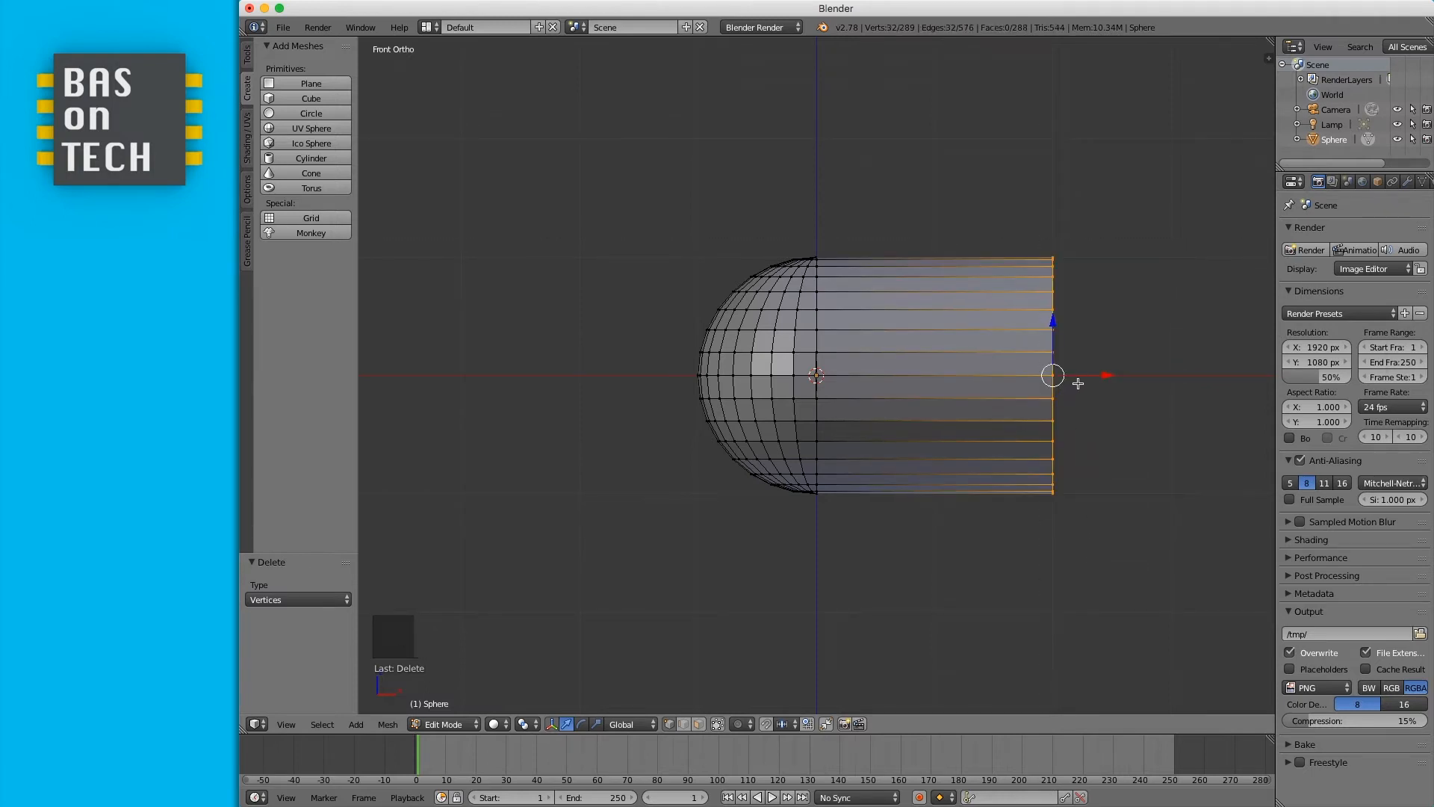
{"action": "key", "text": "g"}
{"action": "left_click", "coordinate": [1192, 380]}
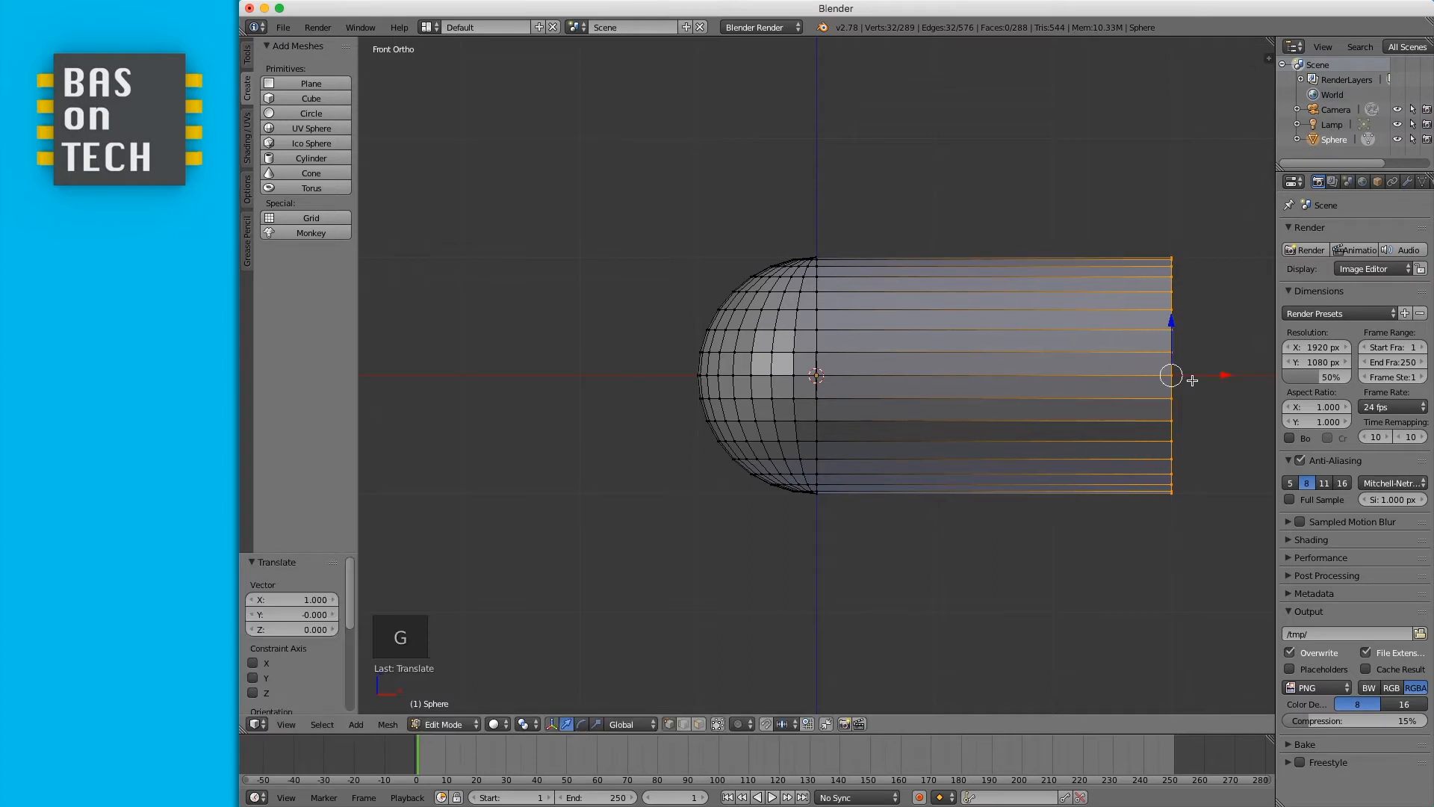
{"action": "middle_click_drag", "start_coordinate": [1174, 404], "coordinate": [1174, 405]}
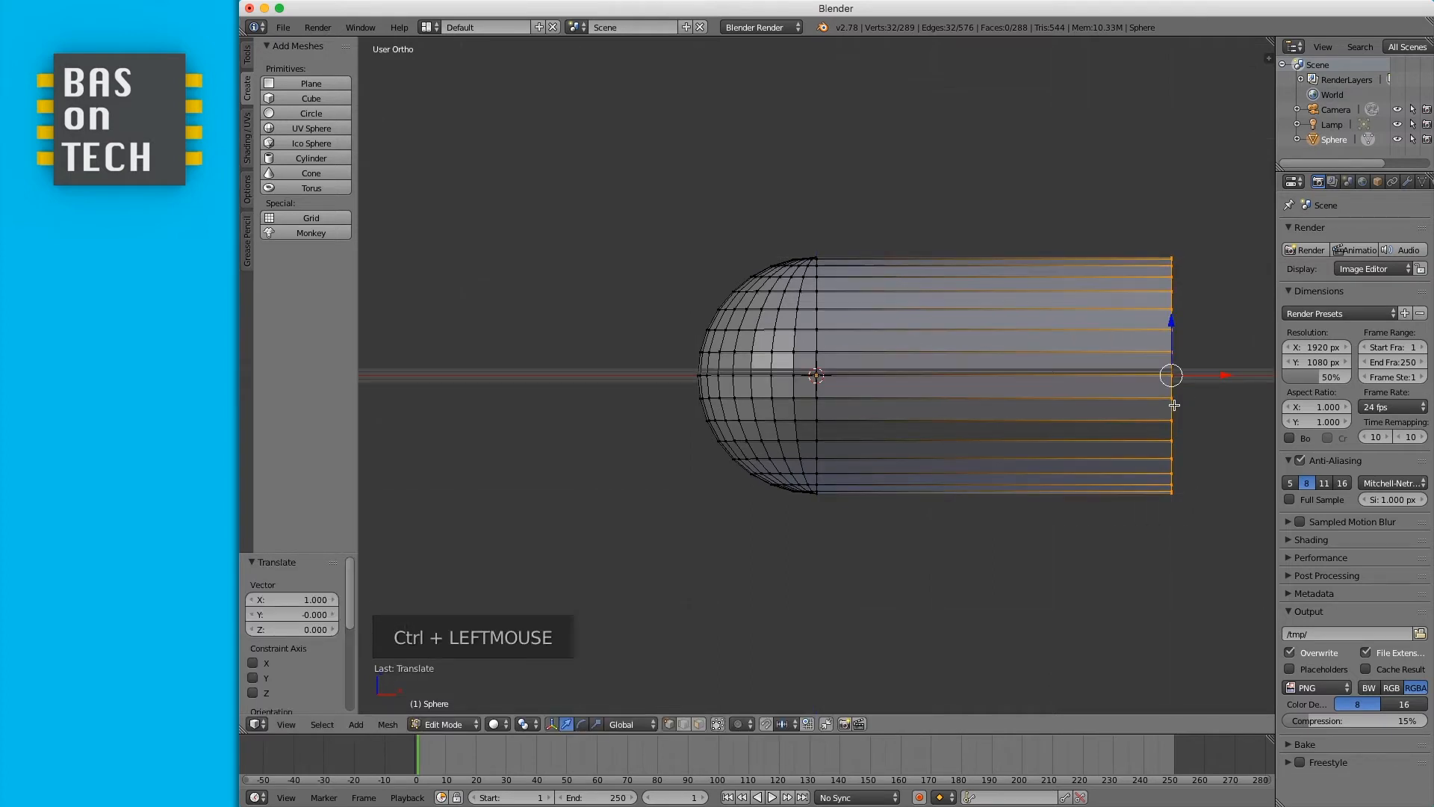
- Return to Object Mode and orbit and zoom around the capsule shape to inspect it
{"action": "key", "text": "Tab"}
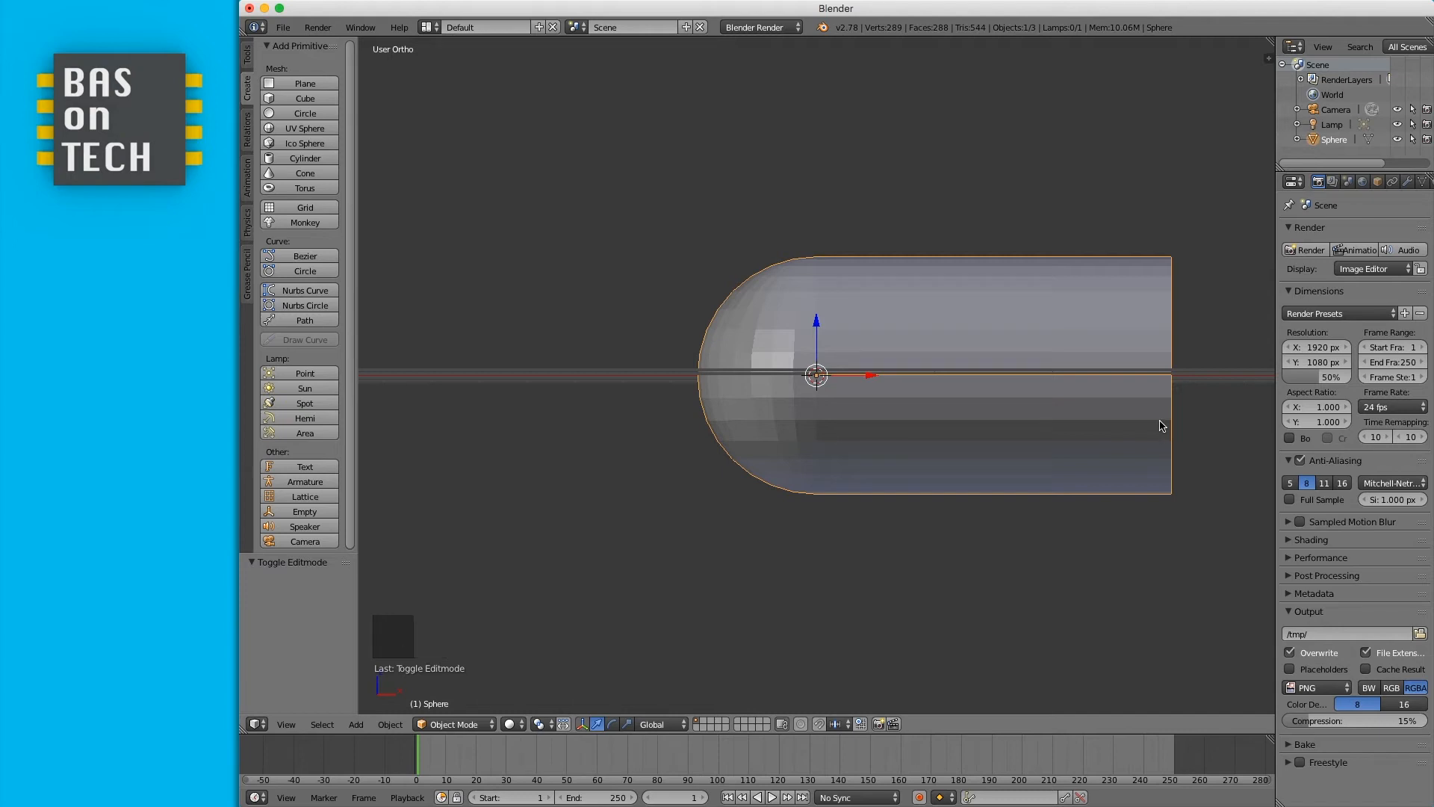
{"action": "key", "text": "KP_0"}
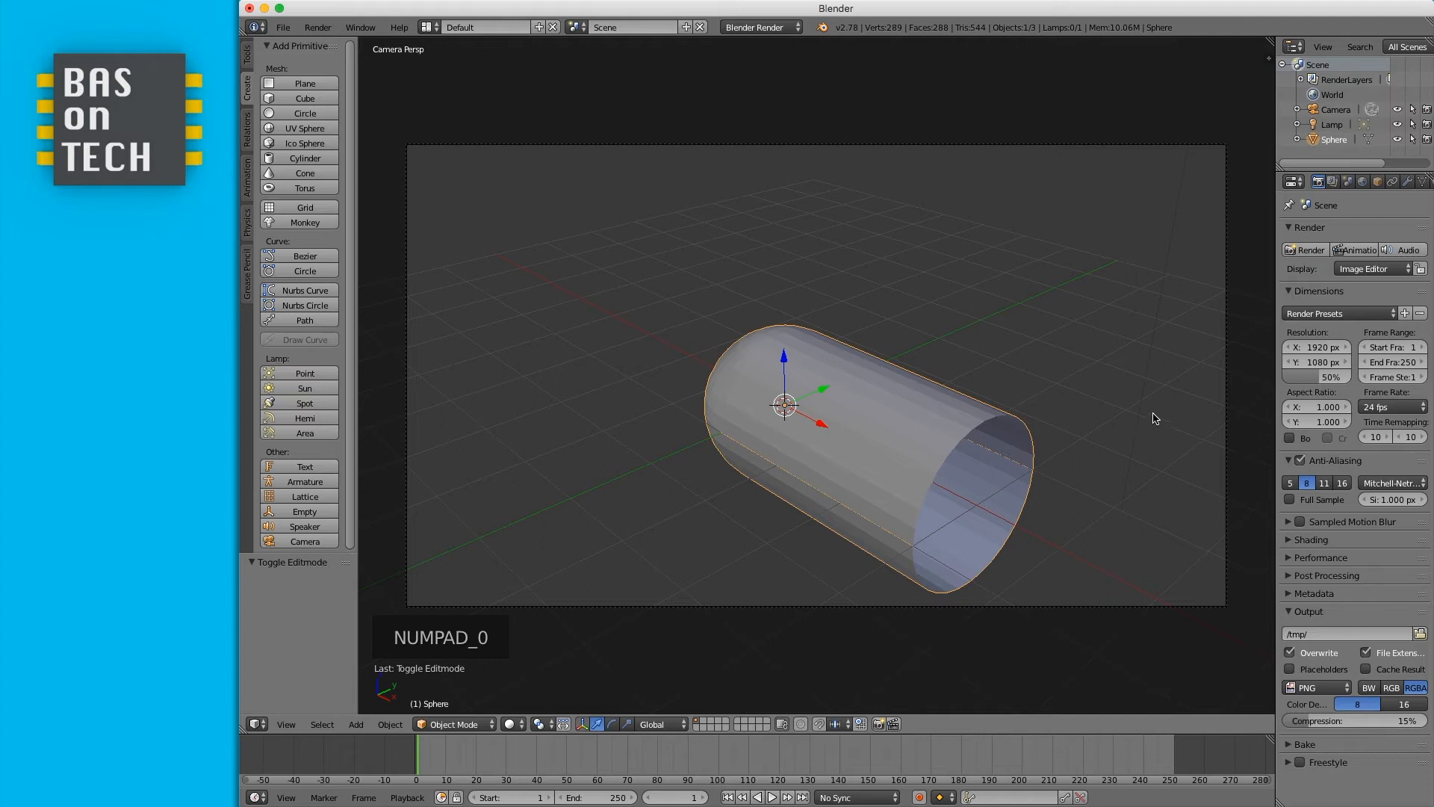
{"action": "middle_click_drag", "start_coordinate": [827, 388], "coordinate": [838, 411]}
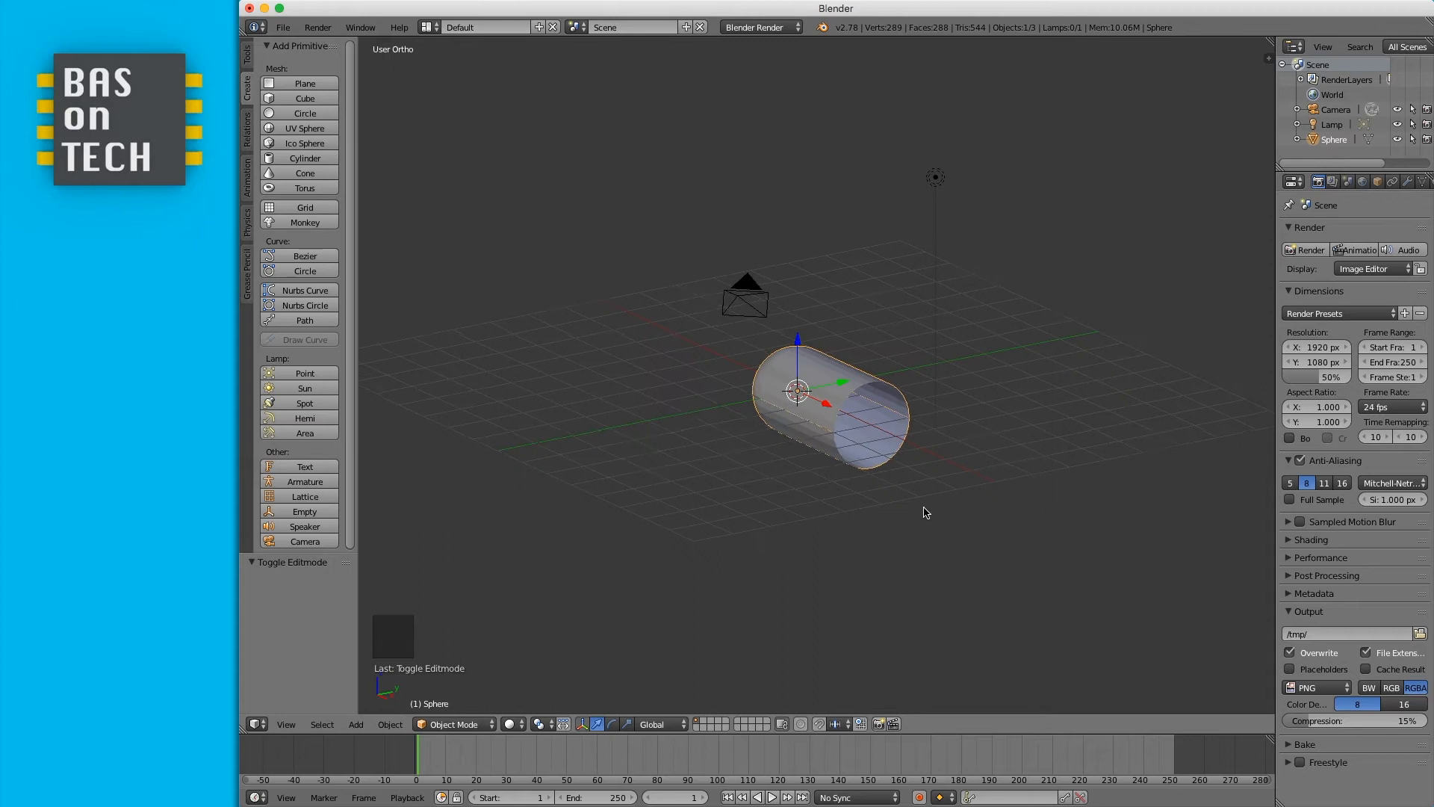
{"action": "scroll", "coordinate": [929, 512], "scroll_direction": "up", "scroll_amount": 4}
{"action": "middle_click_drag", "start_coordinate": [956, 494], "coordinate": [936, 498]}
{"action": "middle_click_drag", "start_coordinate": [804, 454], "coordinate": [804, 465]}
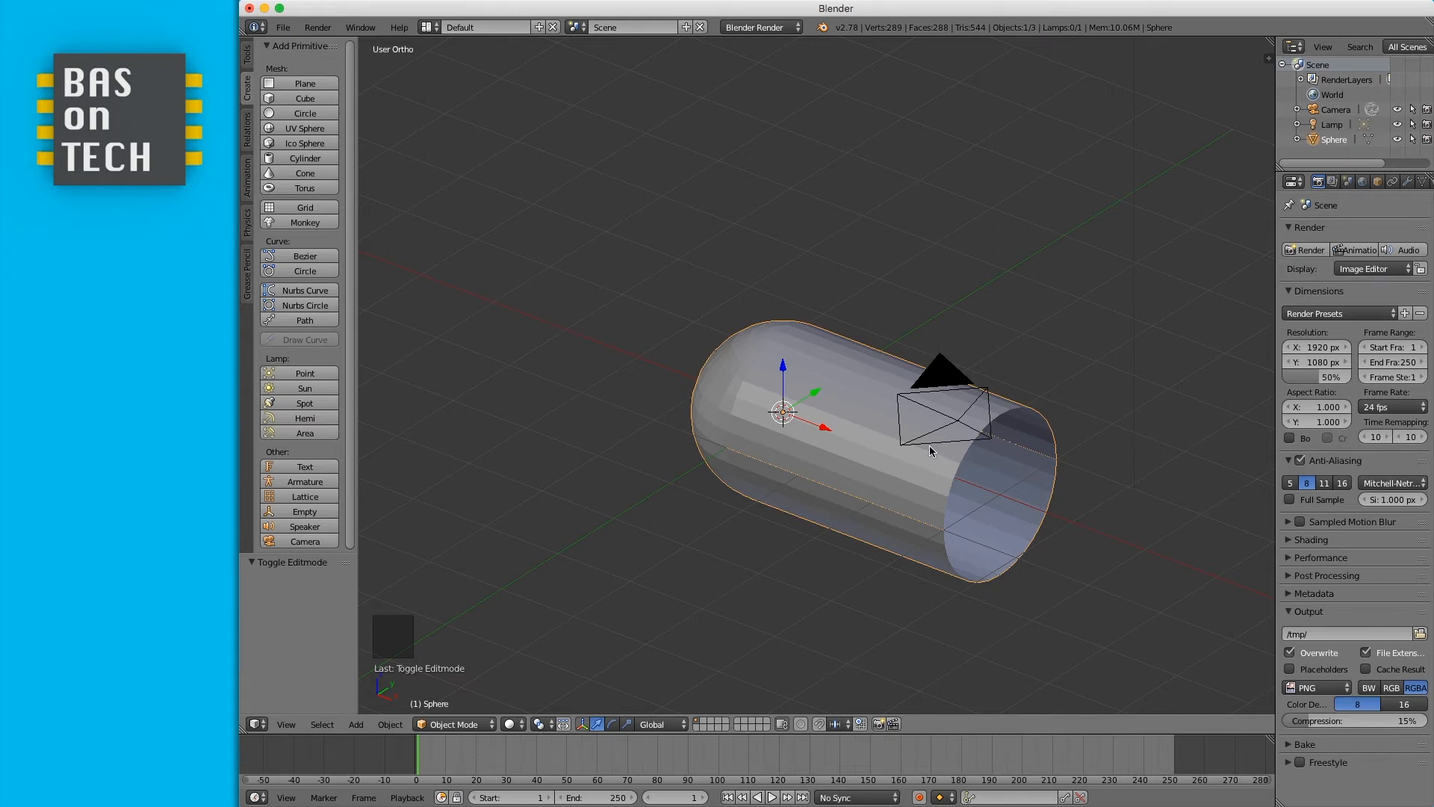
- In Edit Mode, select the tube's open end ring and close it with a face using Make Edge/Face
{"action": "key", "text": "Tab"}
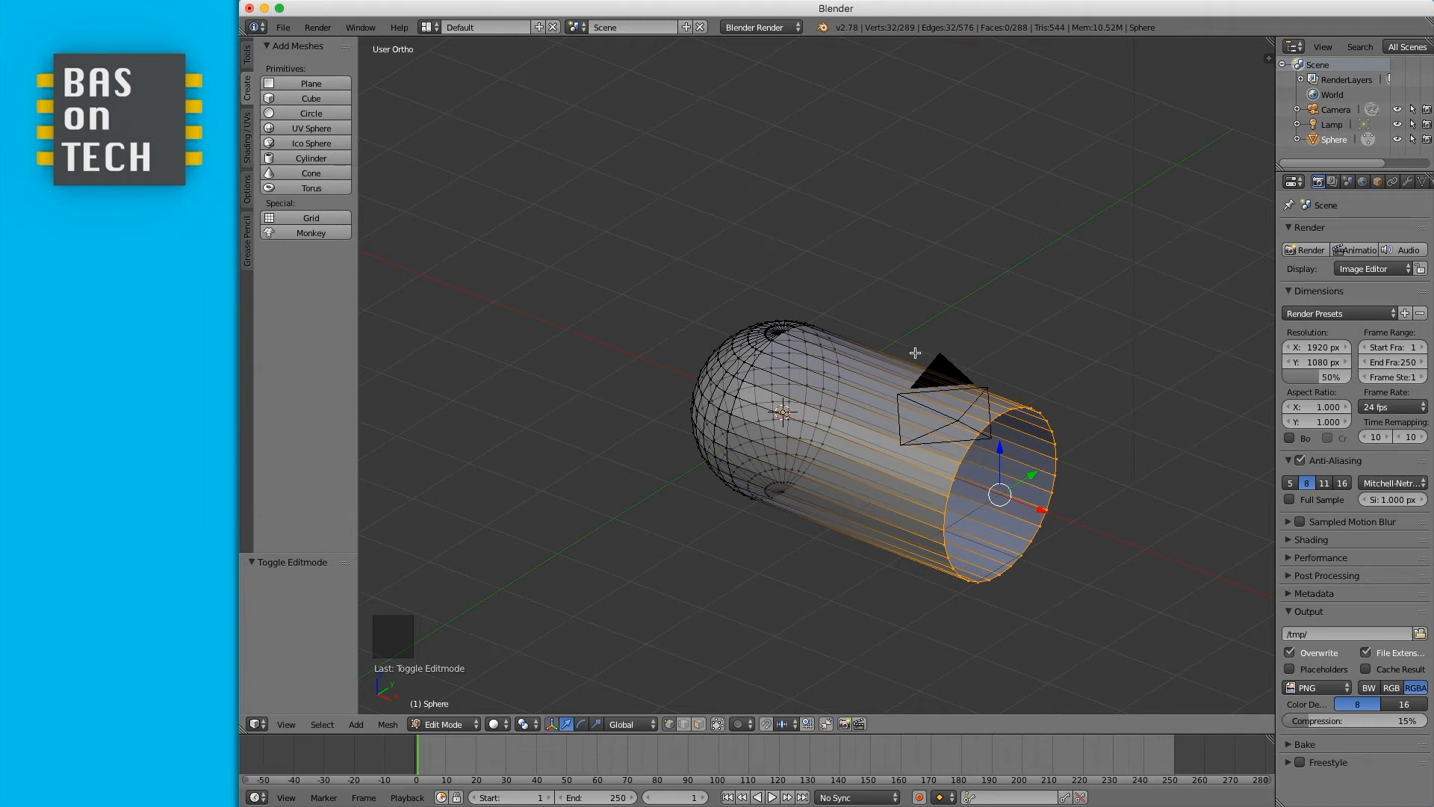
{"action": "middle_click_drag", "start_coordinate": [1015, 472], "coordinate": [878, 433]}
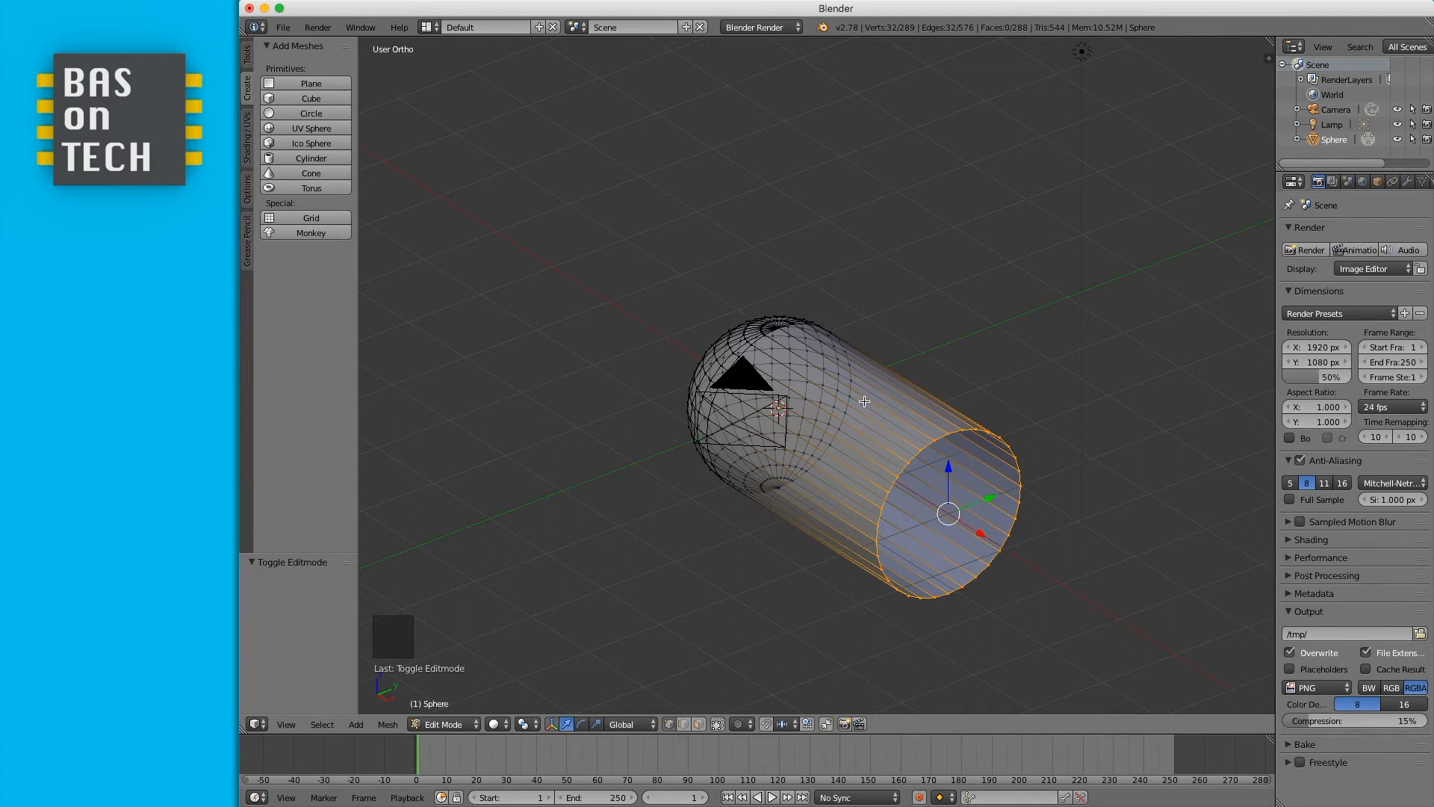
{"action": "key", "text": "a"}
{"action": "key", "text": "b"}
{"action": "left_click_drag", "start_coordinate": [861, 397], "coordinate": [1062, 626]}
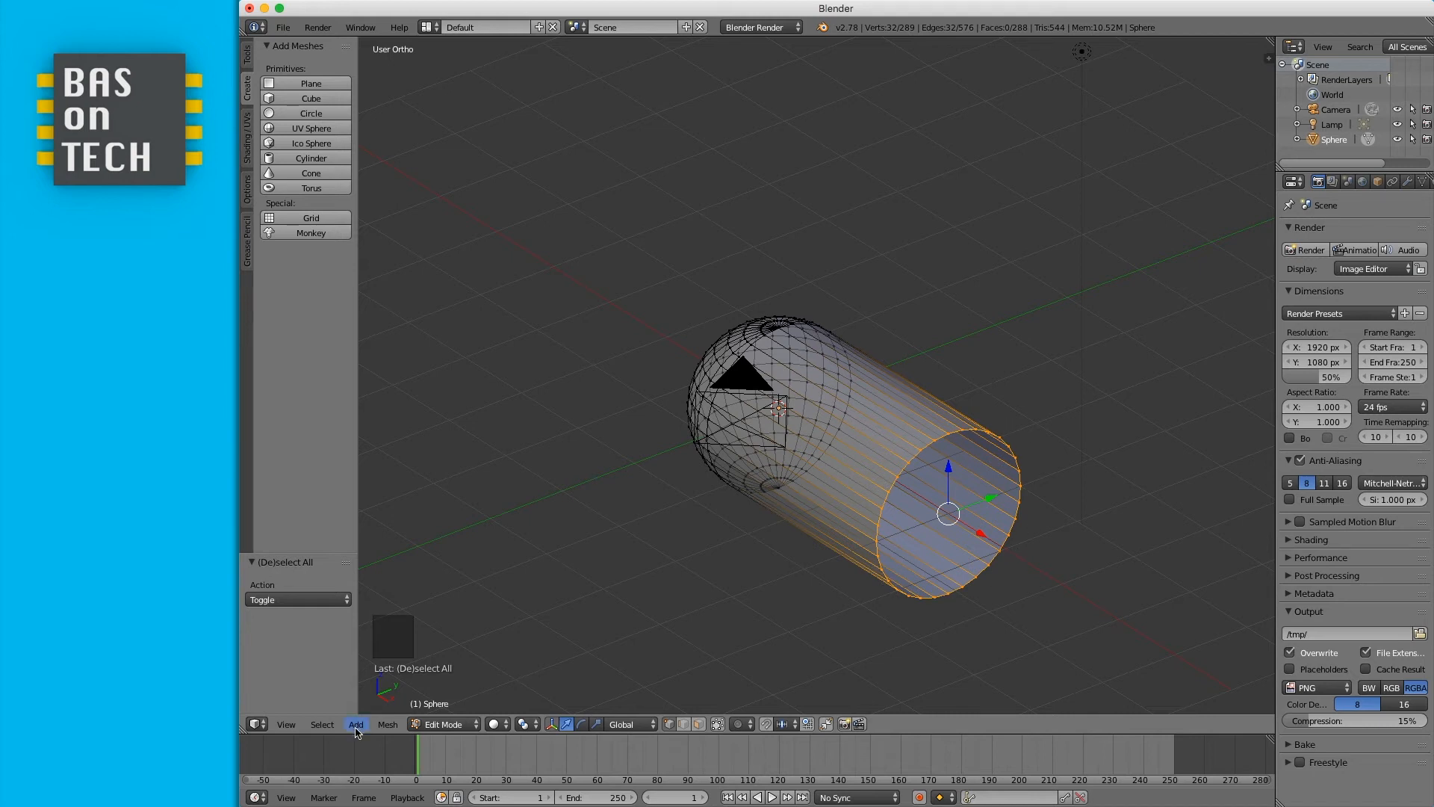
{"action": "left_click", "coordinate": [391, 724]}
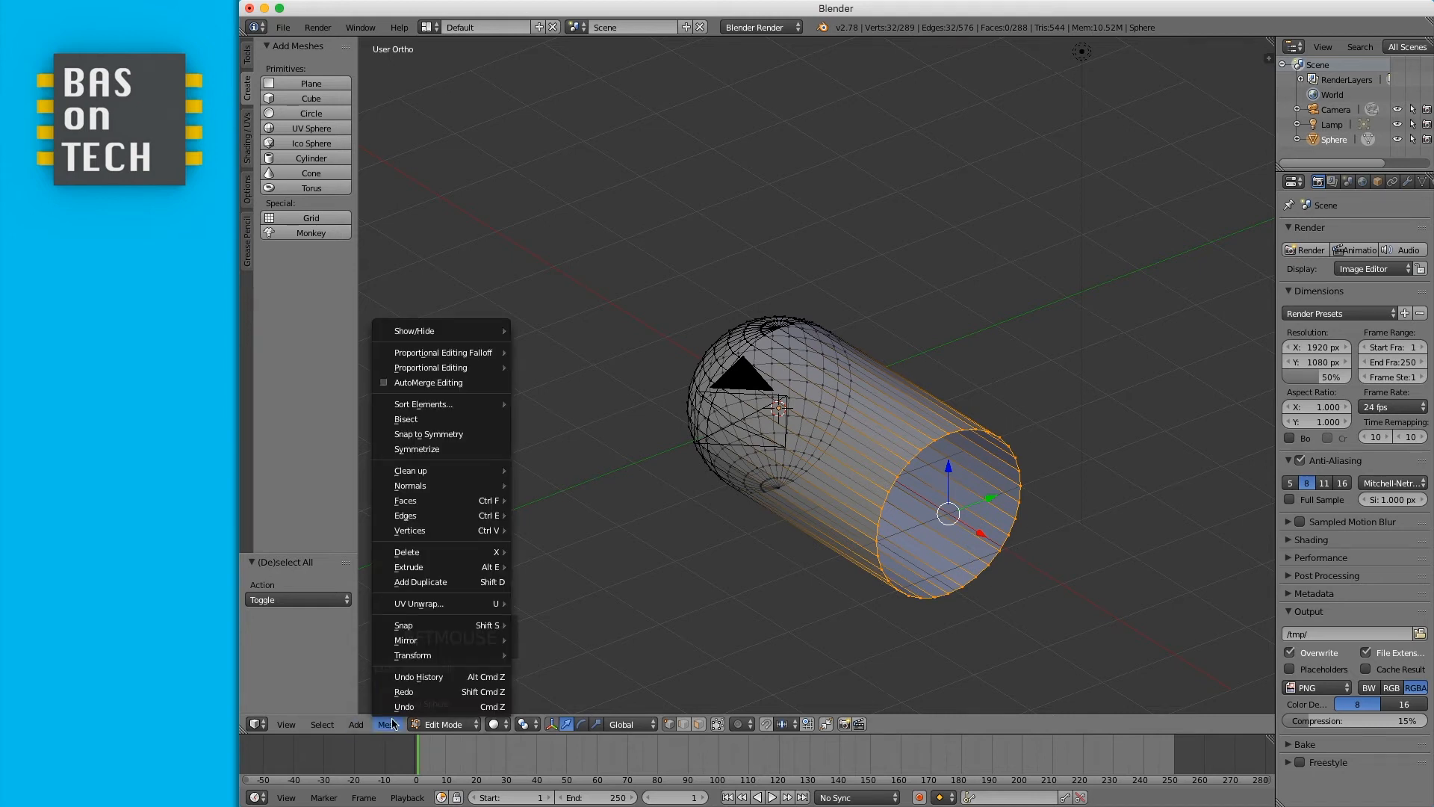
{"action": "mouse_move", "coordinate": [448, 505]}
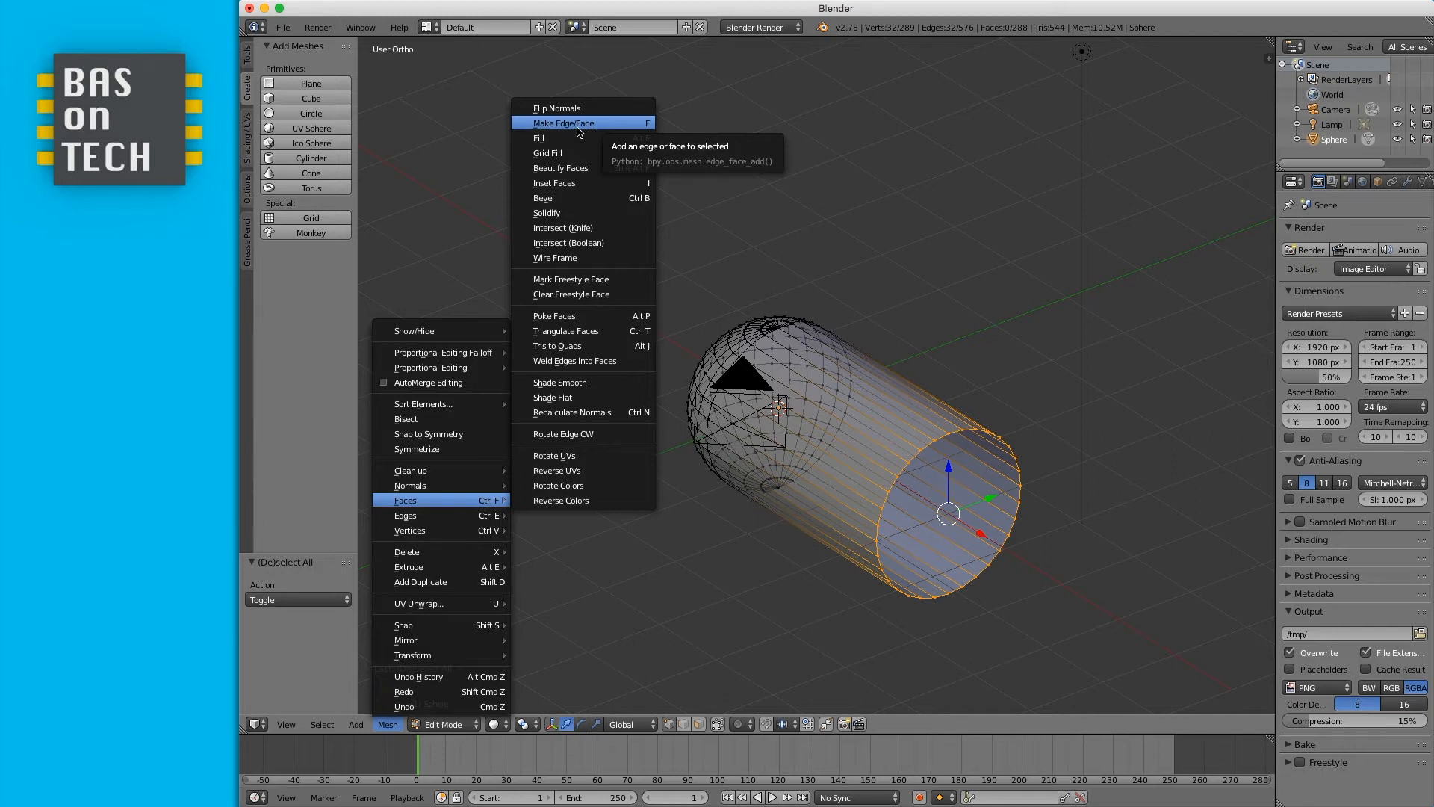
{"action": "left_click", "coordinate": [645, 128]}
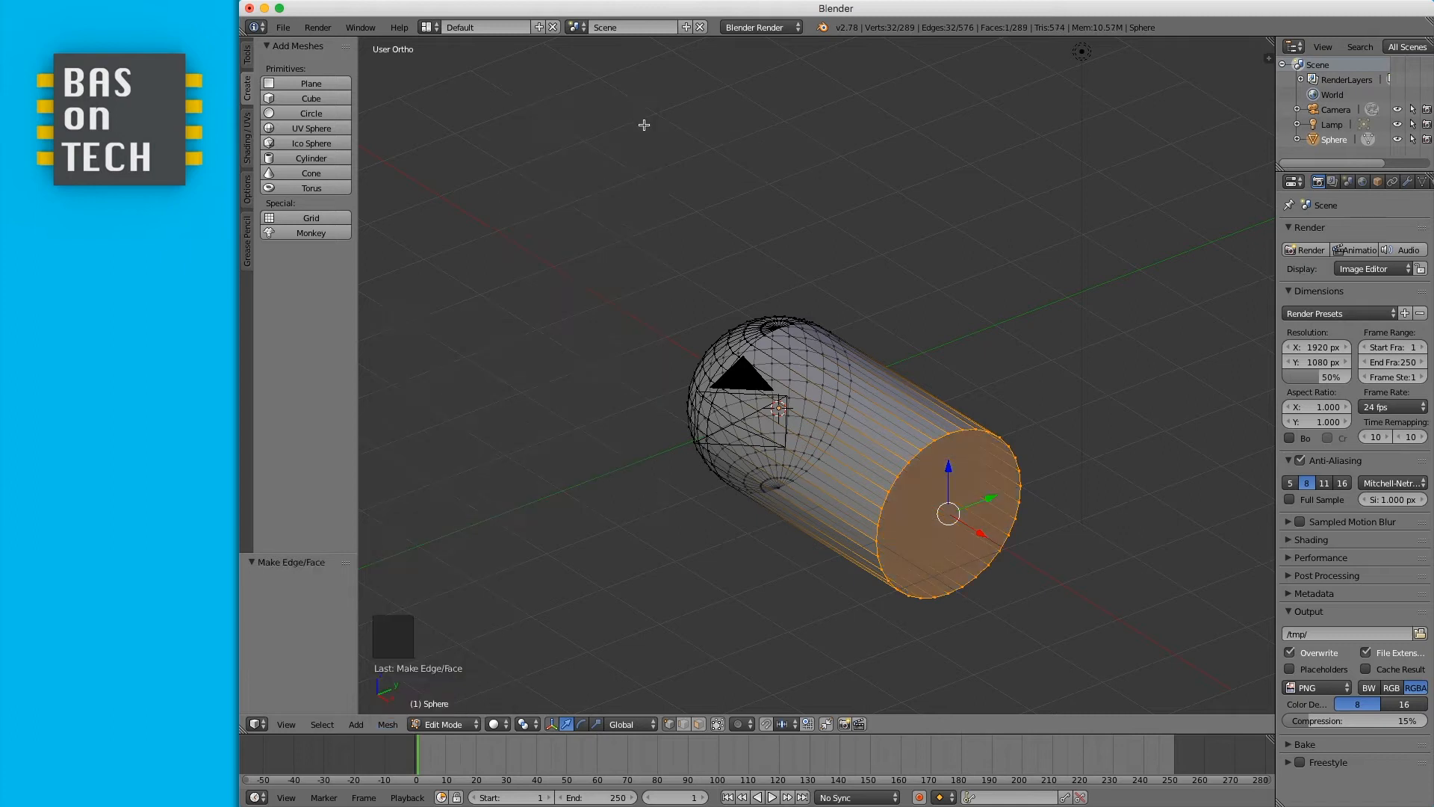
- Toggle the viewport between wireframe and solid shading, then return to Object Mode
{"action": "middle_click_drag", "start_coordinate": [1065, 493], "coordinate": [917, 466]}
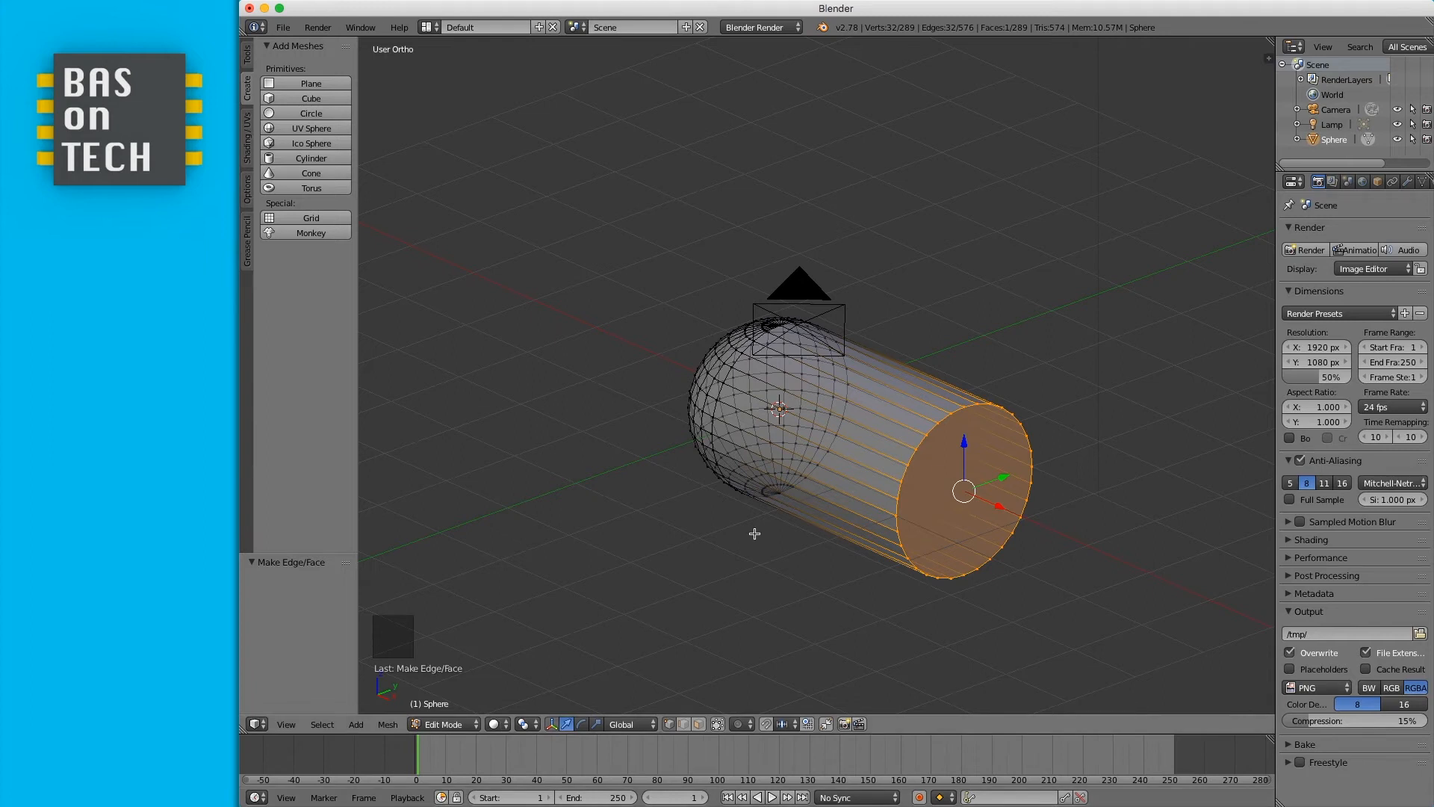
{"action": "key", "text": "z"}
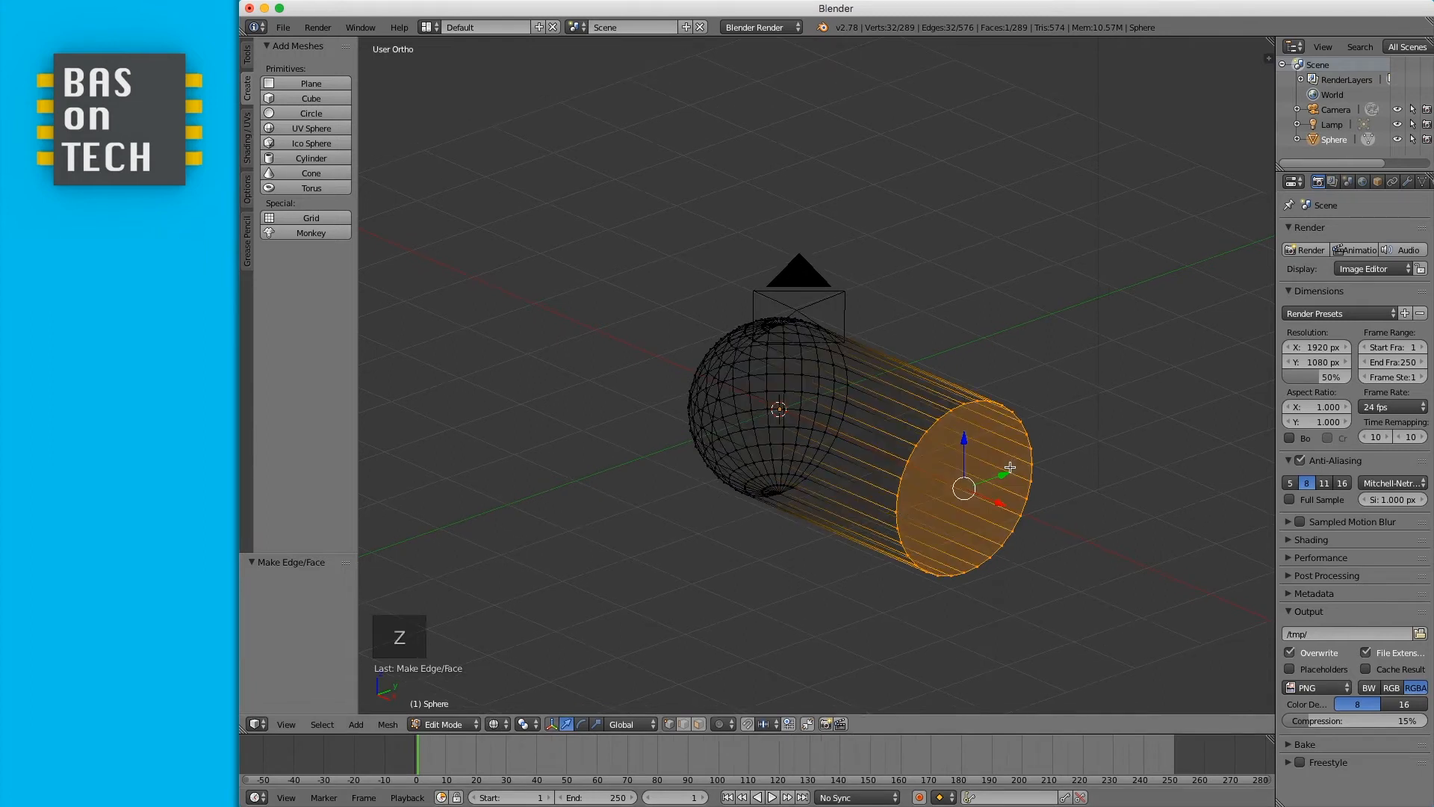
{"action": "key", "text": "z"}
{"action": "key", "text": "z"}
{"action": "key", "text": "z"}
{"action": "key", "text": "z"}
{"action": "key", "text": "z"}
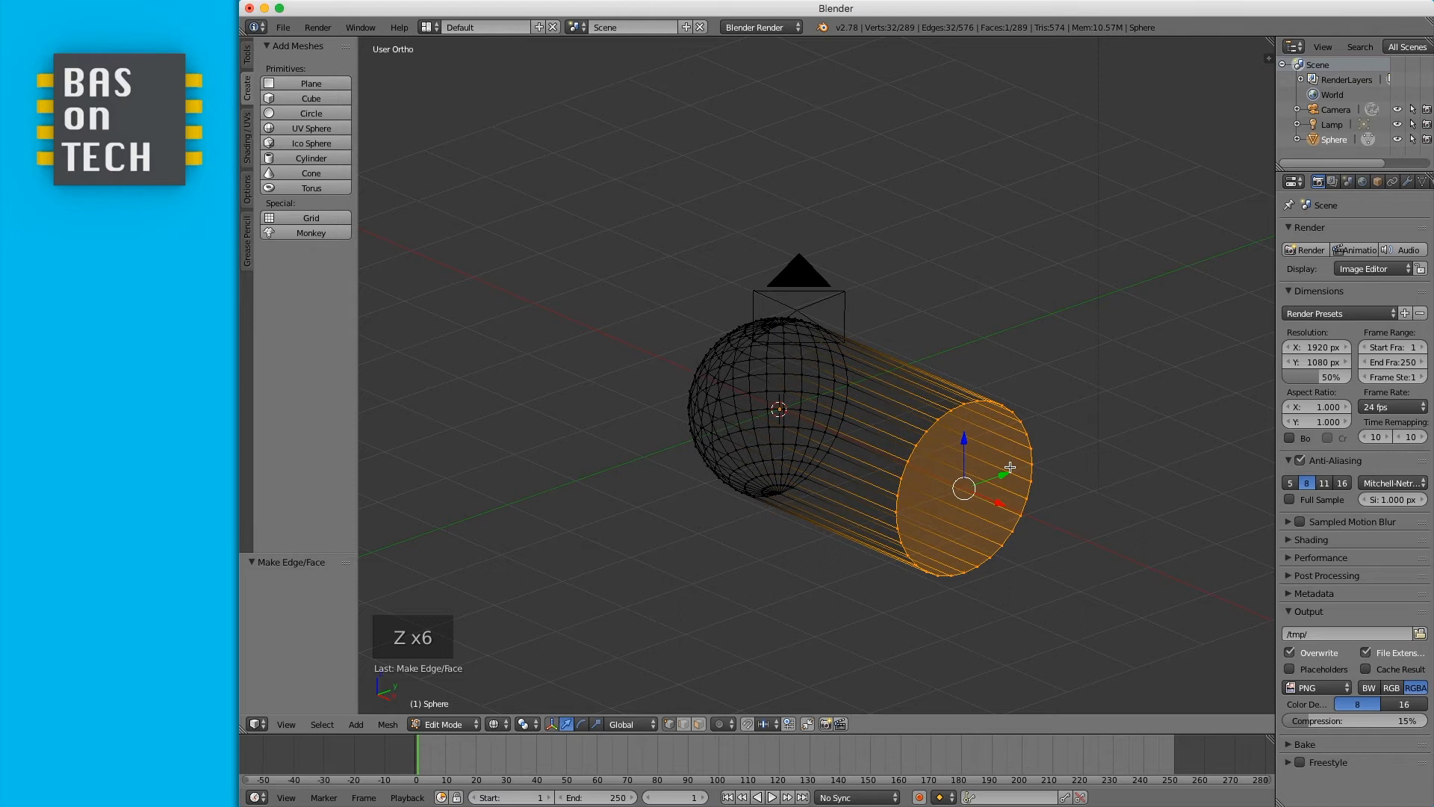
{"action": "key", "text": "z"}
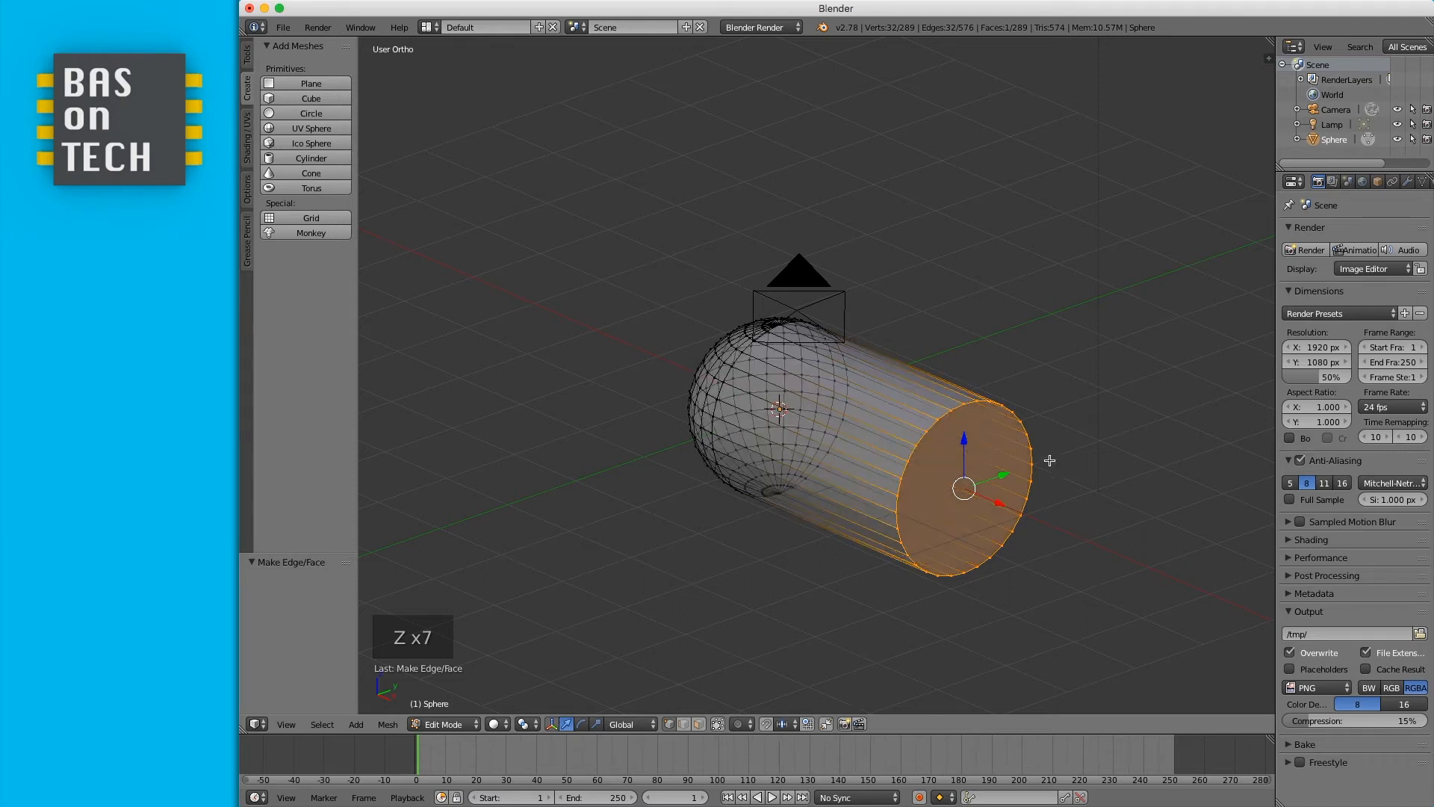
{"action": "key", "text": "z"}
{"action": "key", "text": "z"}
{"action": "key", "text": "Tab"}
{"action": "middle_click_drag", "start_coordinate": [1001, 466], "coordinate": [764, 464]}
{"action": "scroll", "coordinate": [764, 464], "scroll_direction": "left", "scroll_amount": 10}
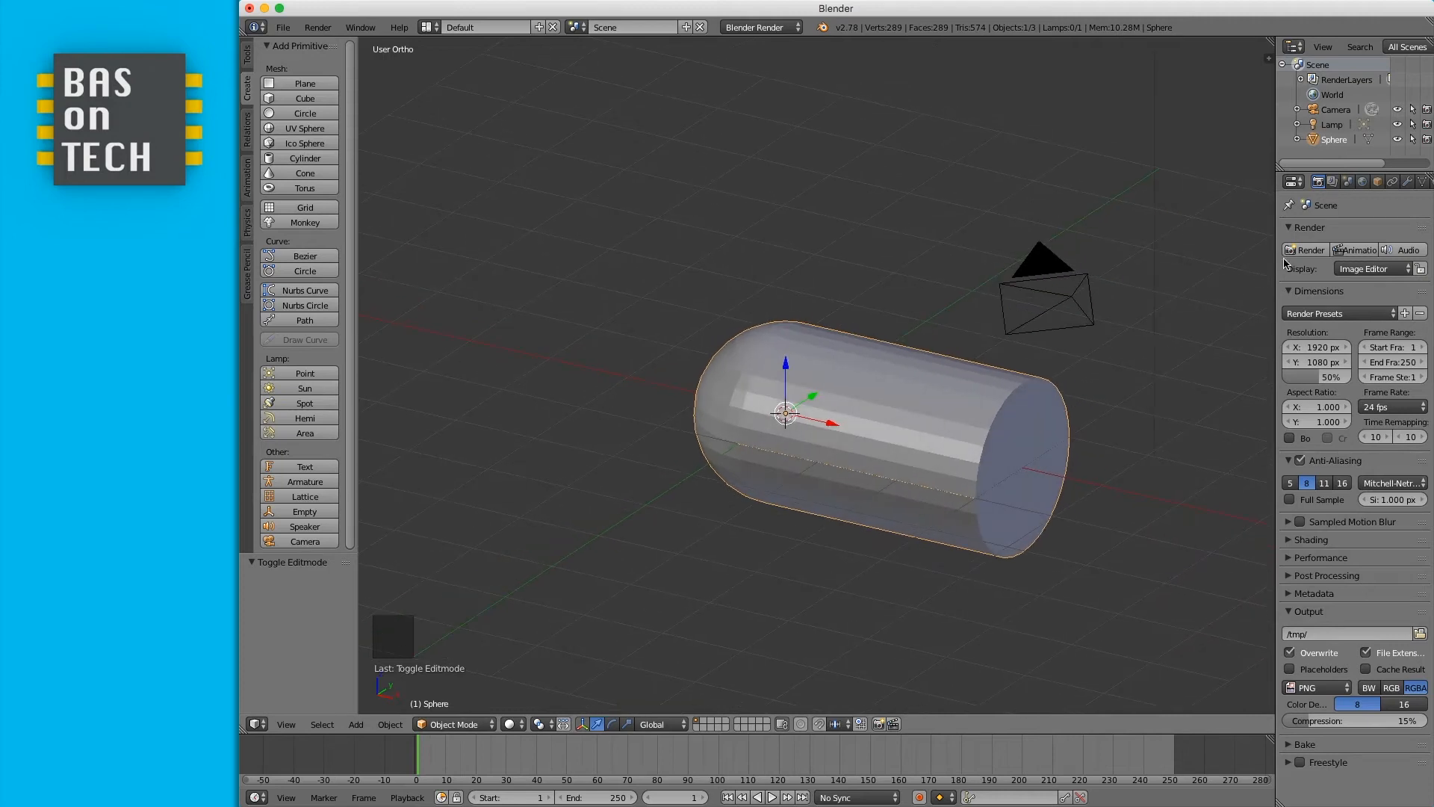
- Render the scene, close the render, and view the capsule from the front in orthographic view
{"action": "left_click", "coordinate": [1309, 252]}
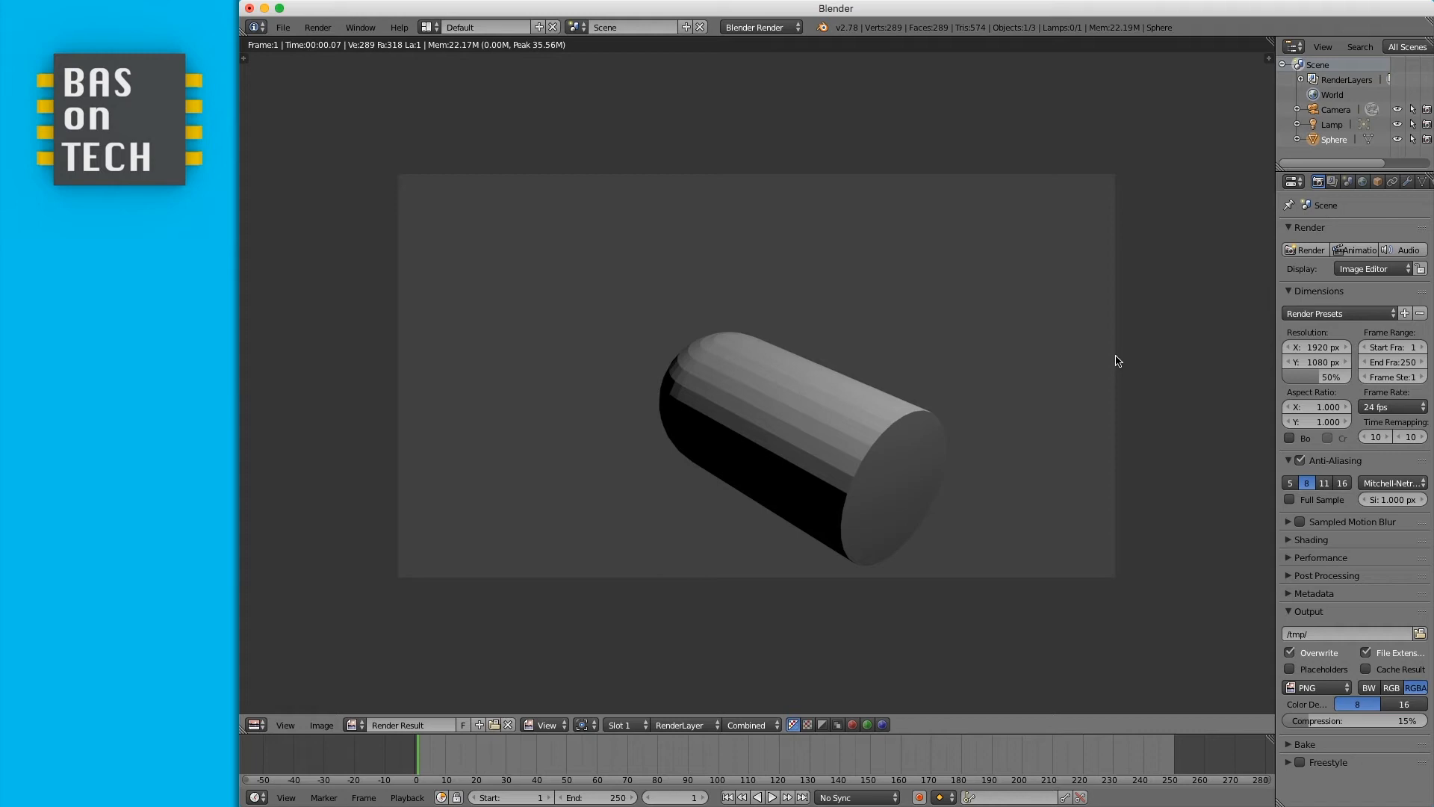
{"action": "key", "text": "Escape"}
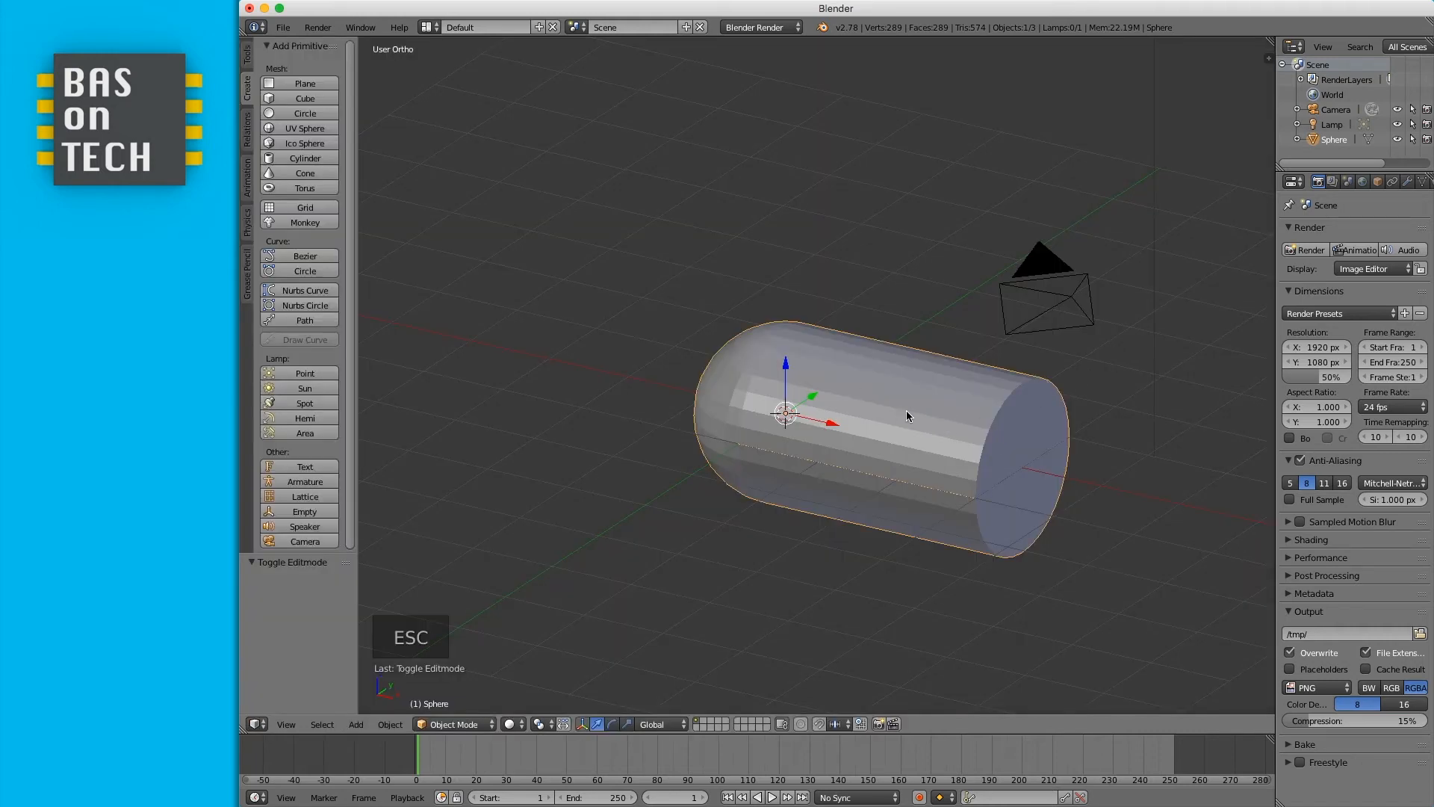
{"action": "key", "text": "KP_1"}
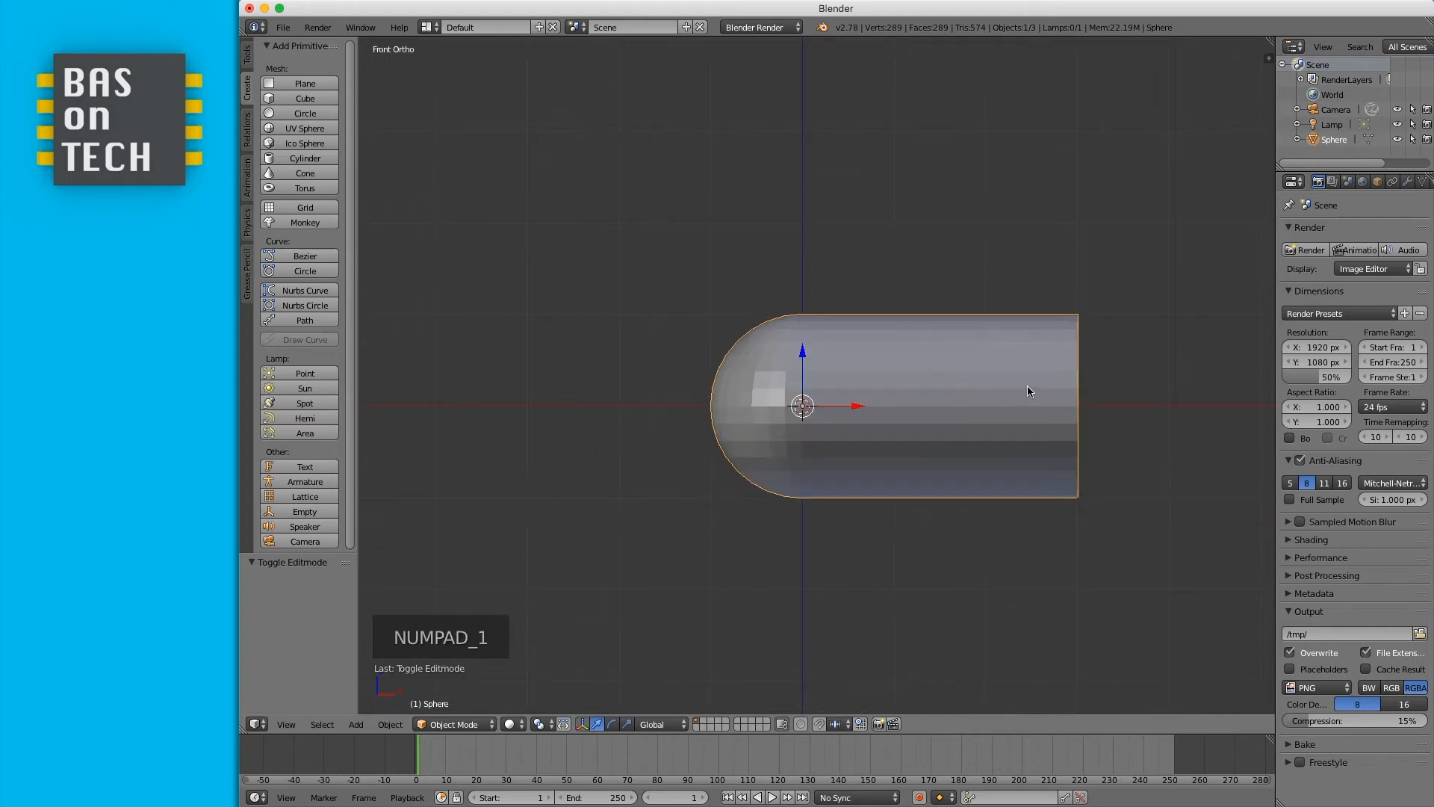
{"action": "scroll", "coordinate": [1028, 391], "scroll_direction": "down", "scroll_amount": 3}
{"action": "scroll", "coordinate": [1027, 391], "scroll_direction": "down", "scroll_amount": 2}
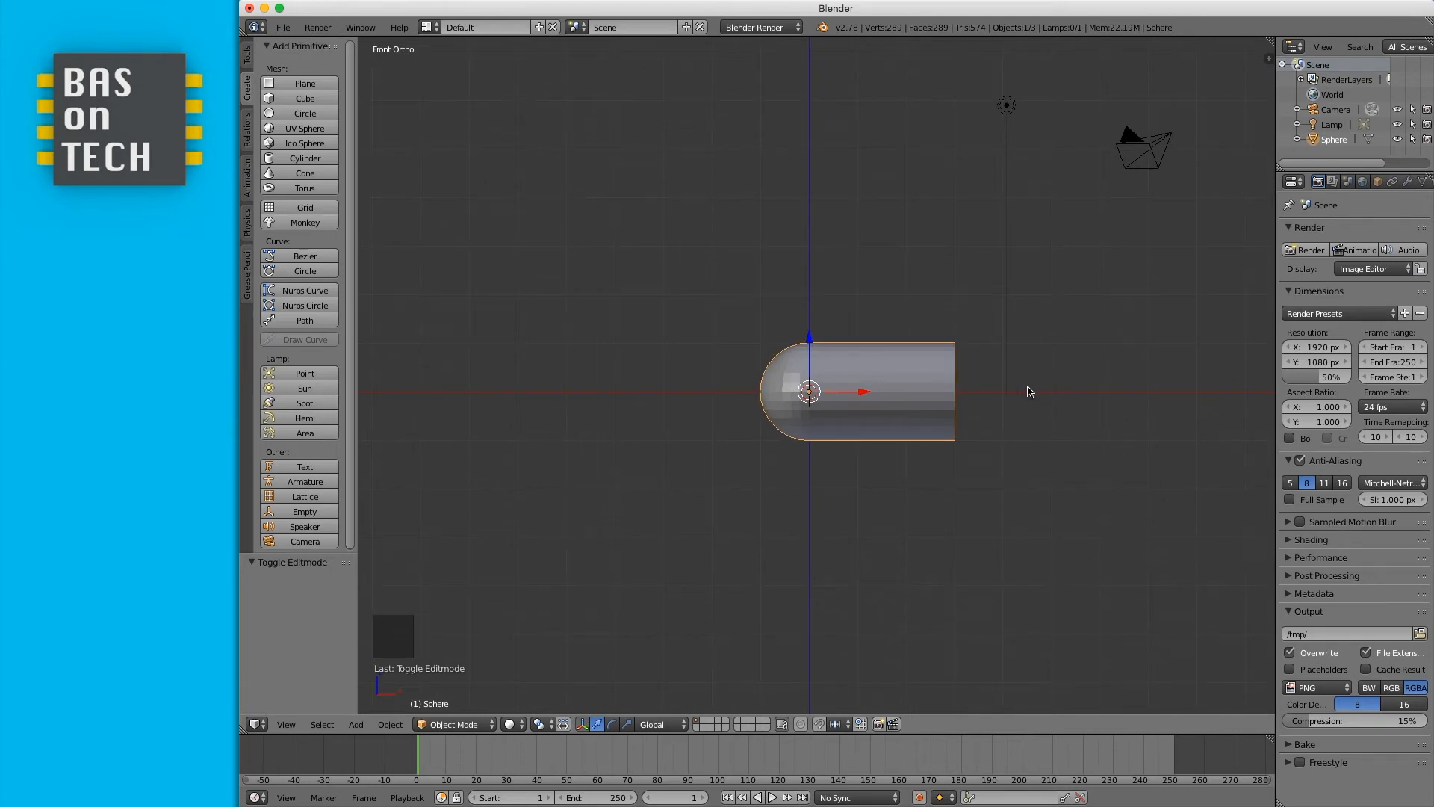
{"action": "scroll", "coordinate": [1028, 391], "scroll_direction": "right", "scroll_amount": 2, "text": "shift"}
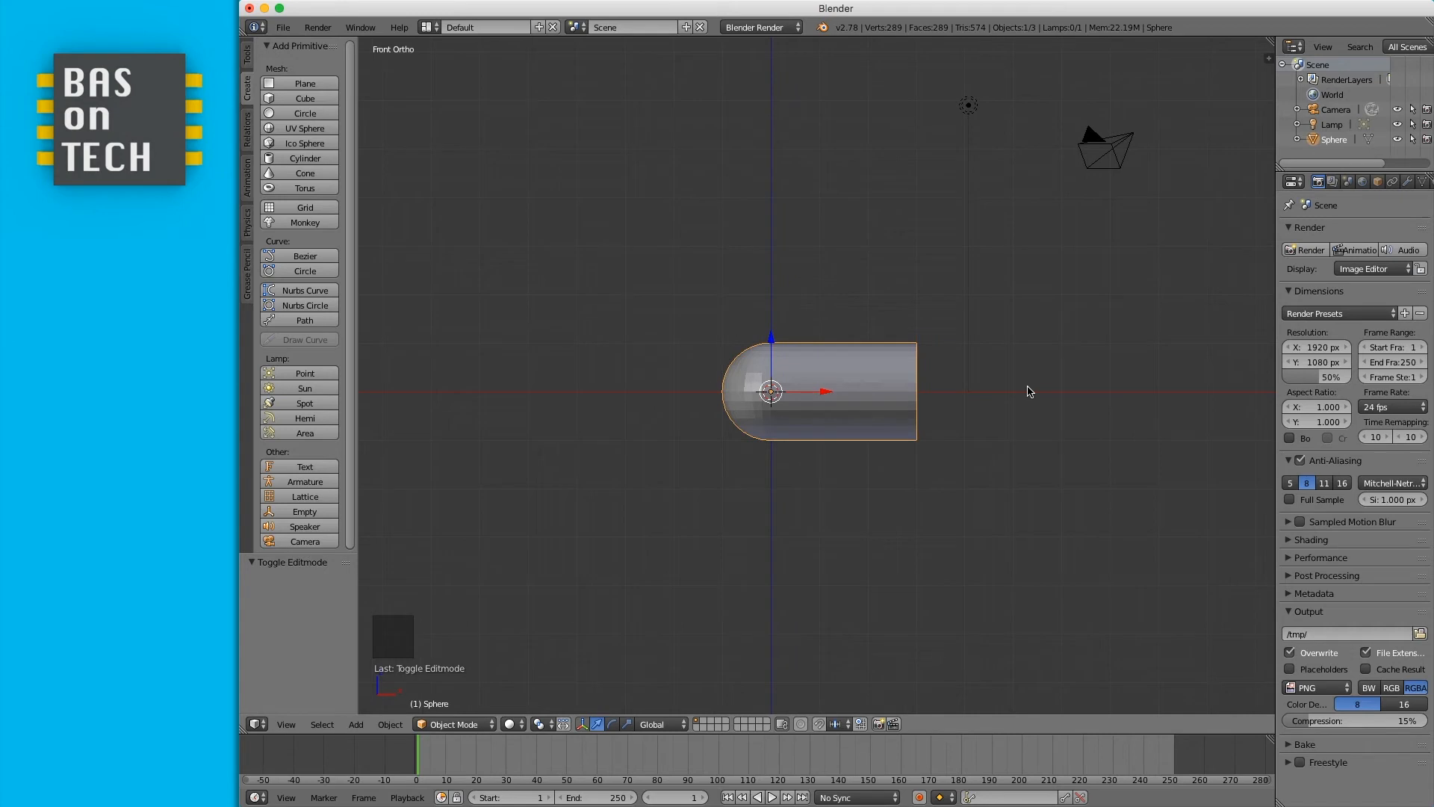
{"action": "scroll", "coordinate": [1028, 391], "scroll_direction": "right", "scroll_amount": 6, "text": "ctrl"}
{"action": "scroll", "coordinate": [1028, 391], "scroll_direction": "right", "scroll_amount": 2, "text": "ctrl"}
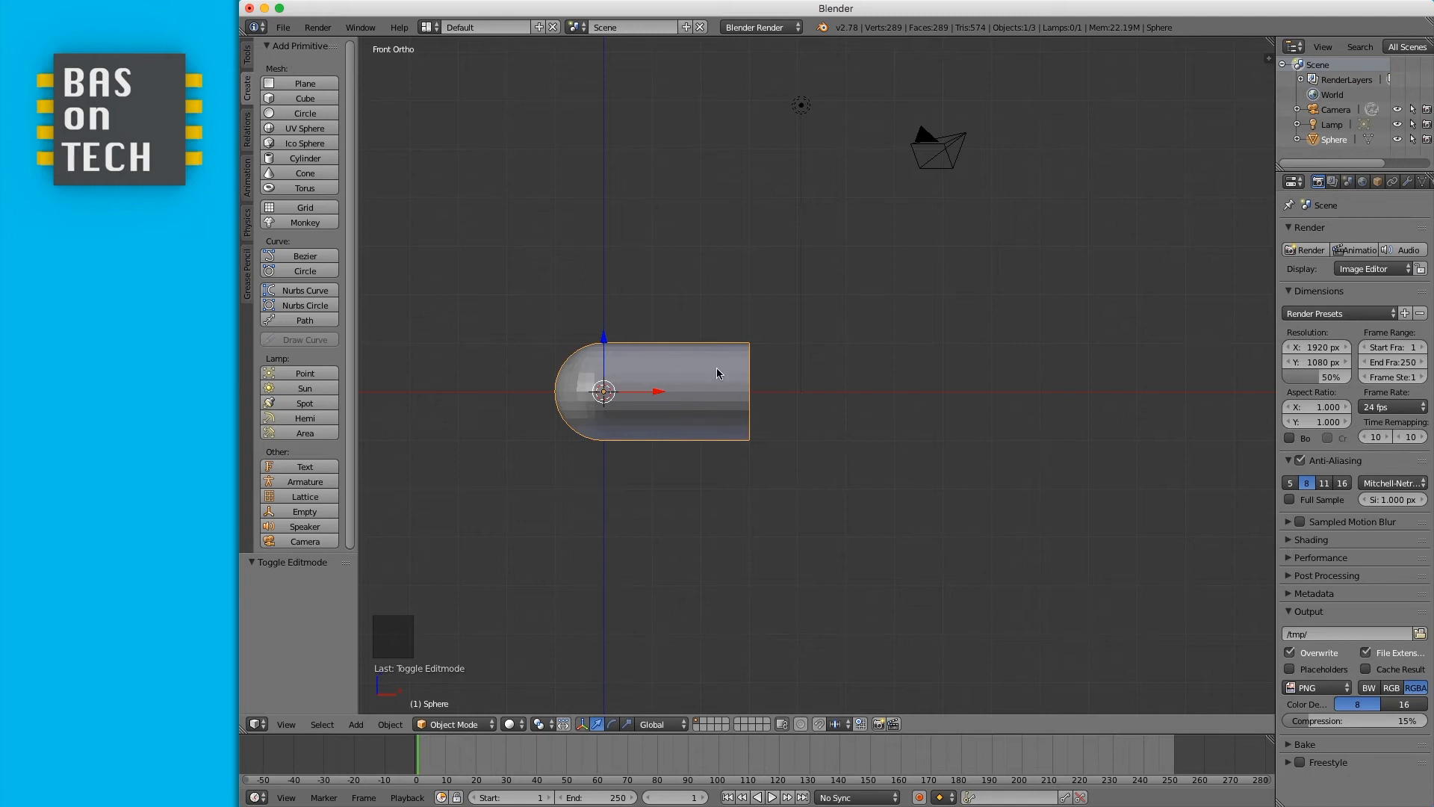
{"action": "scroll", "coordinate": [707, 377], "scroll_direction": "left", "scroll_amount": 1}
- Duplicate the capsule half and place the copy 6 units along X
{"action": "left_click", "coordinate": [391, 726]}
{"action": "middle_click_drag", "start_coordinate": [688, 508], "coordinate": [685, 508]}
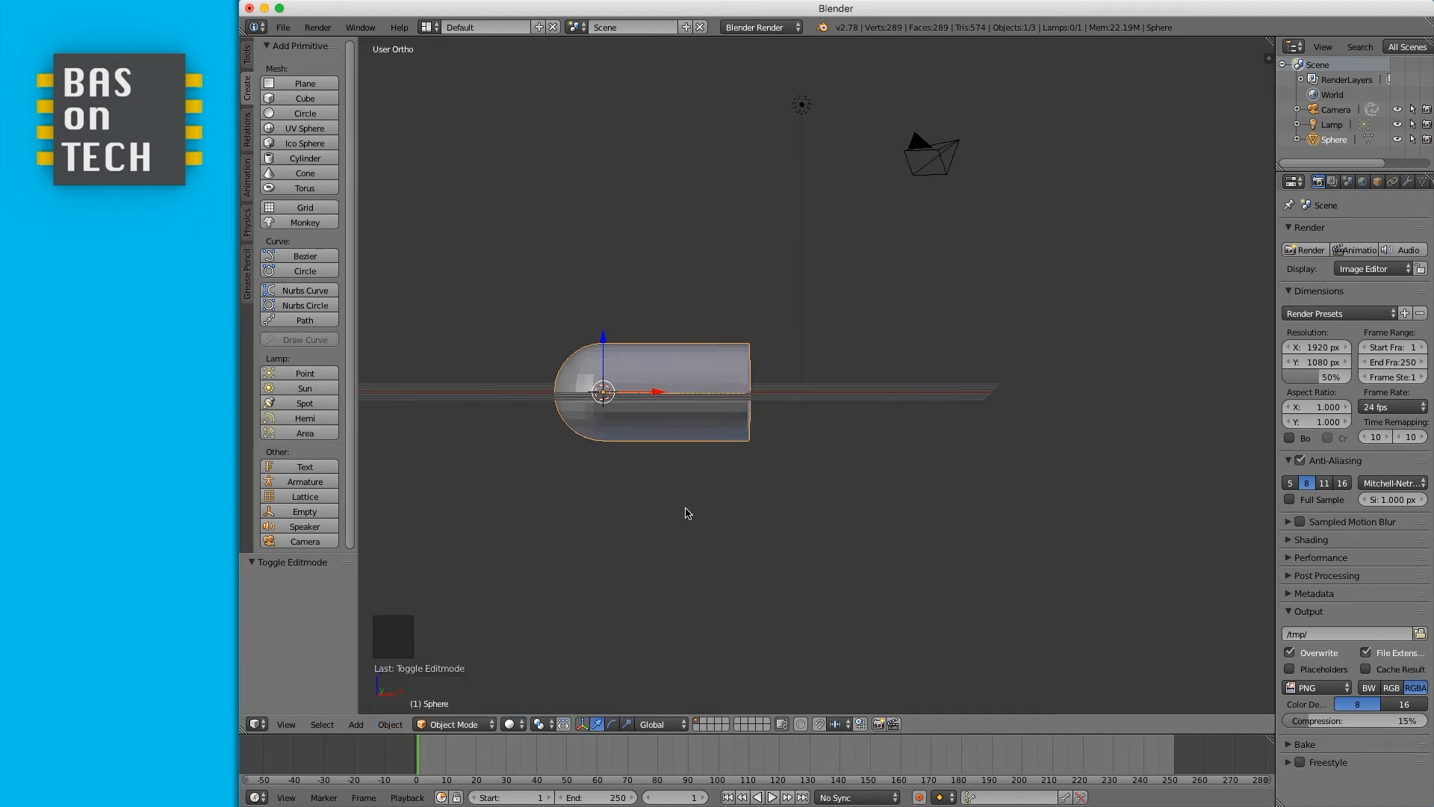
{"action": "key", "text": "KP_5"}
{"action": "key", "text": "KP_5"}
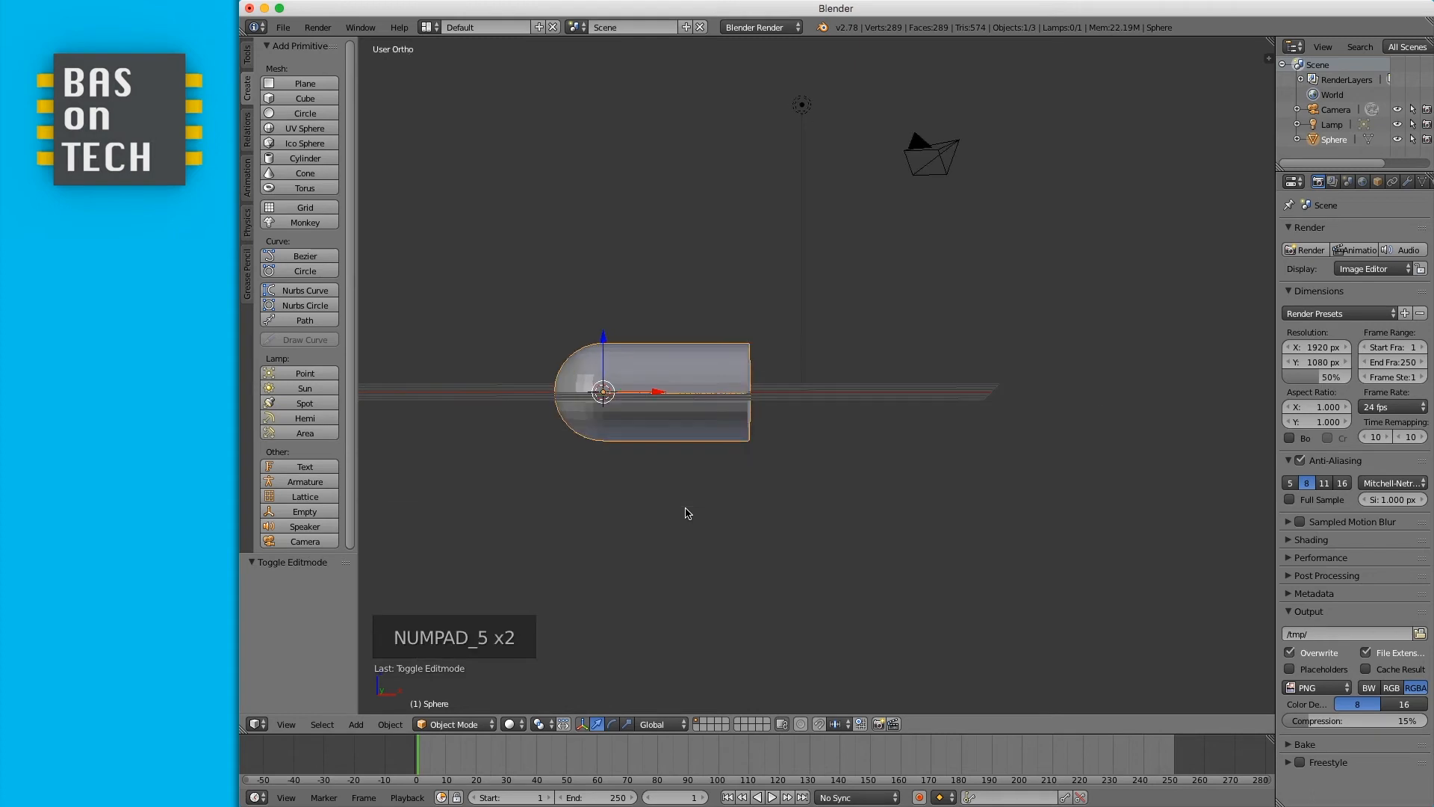
{"action": "key", "text": "KP_1"}
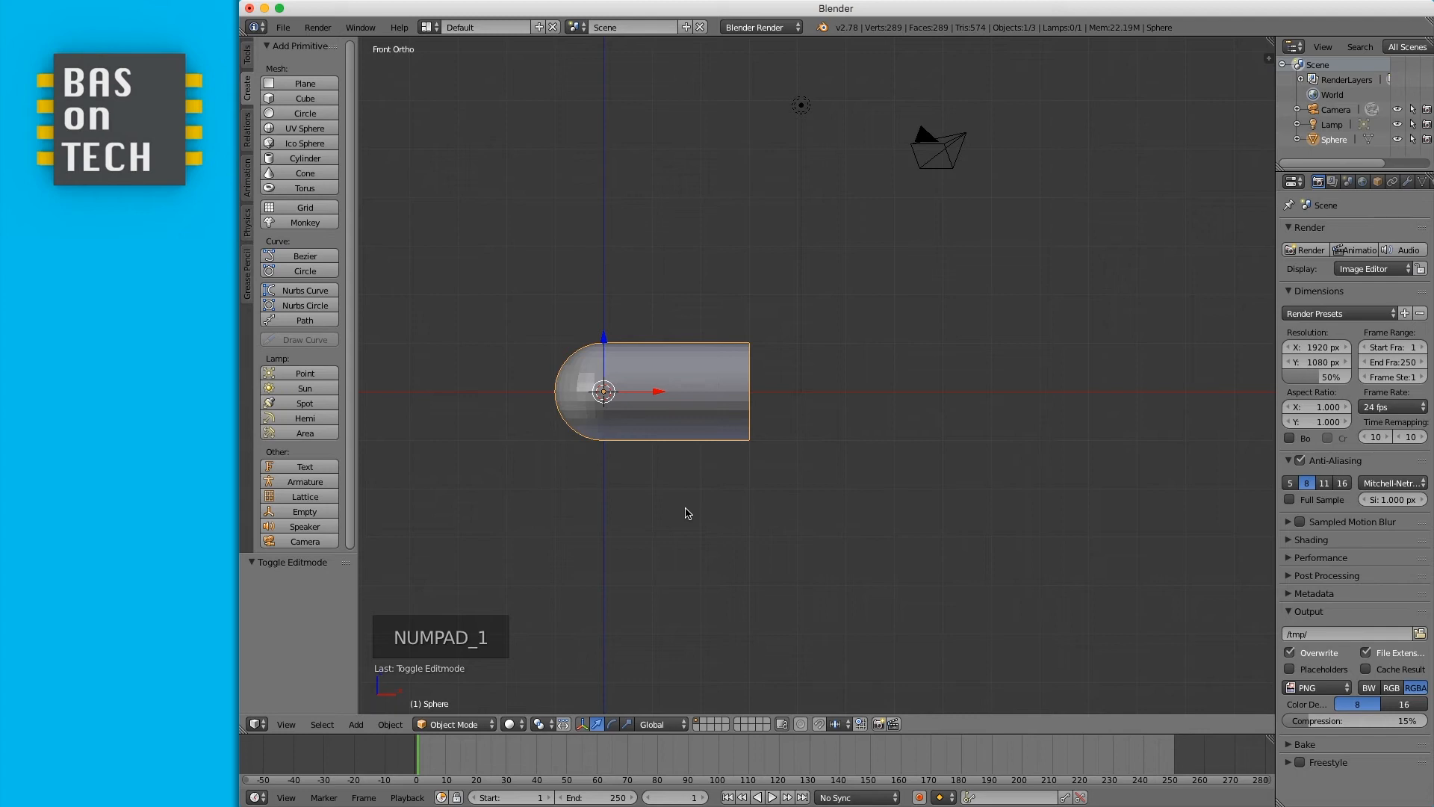
{"action": "scroll", "coordinate": [687, 513], "scroll_direction": "down", "scroll_amount": 5}
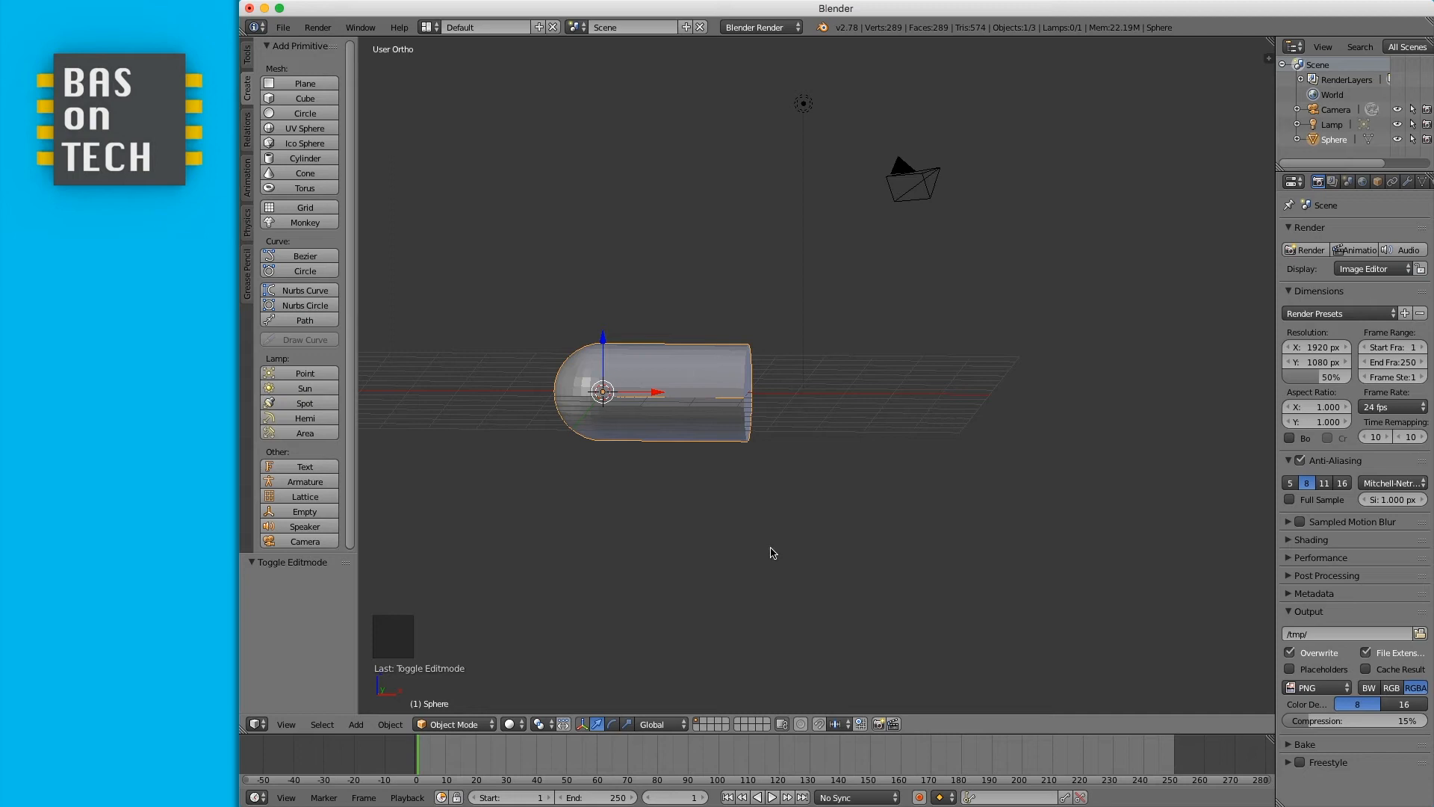
{"action": "key", "text": "KP_1"}
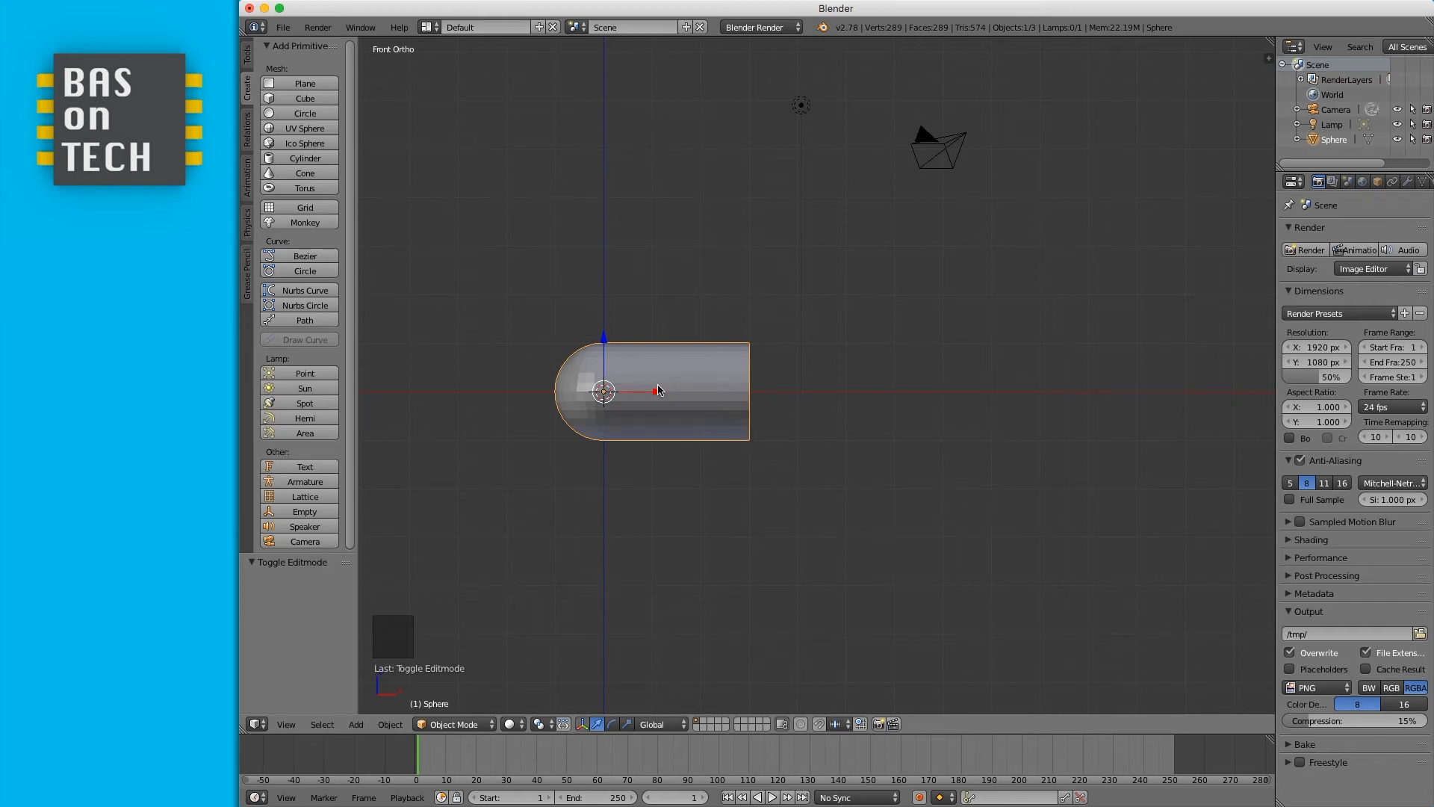
{"action": "left_click", "coordinate": [388, 724]}
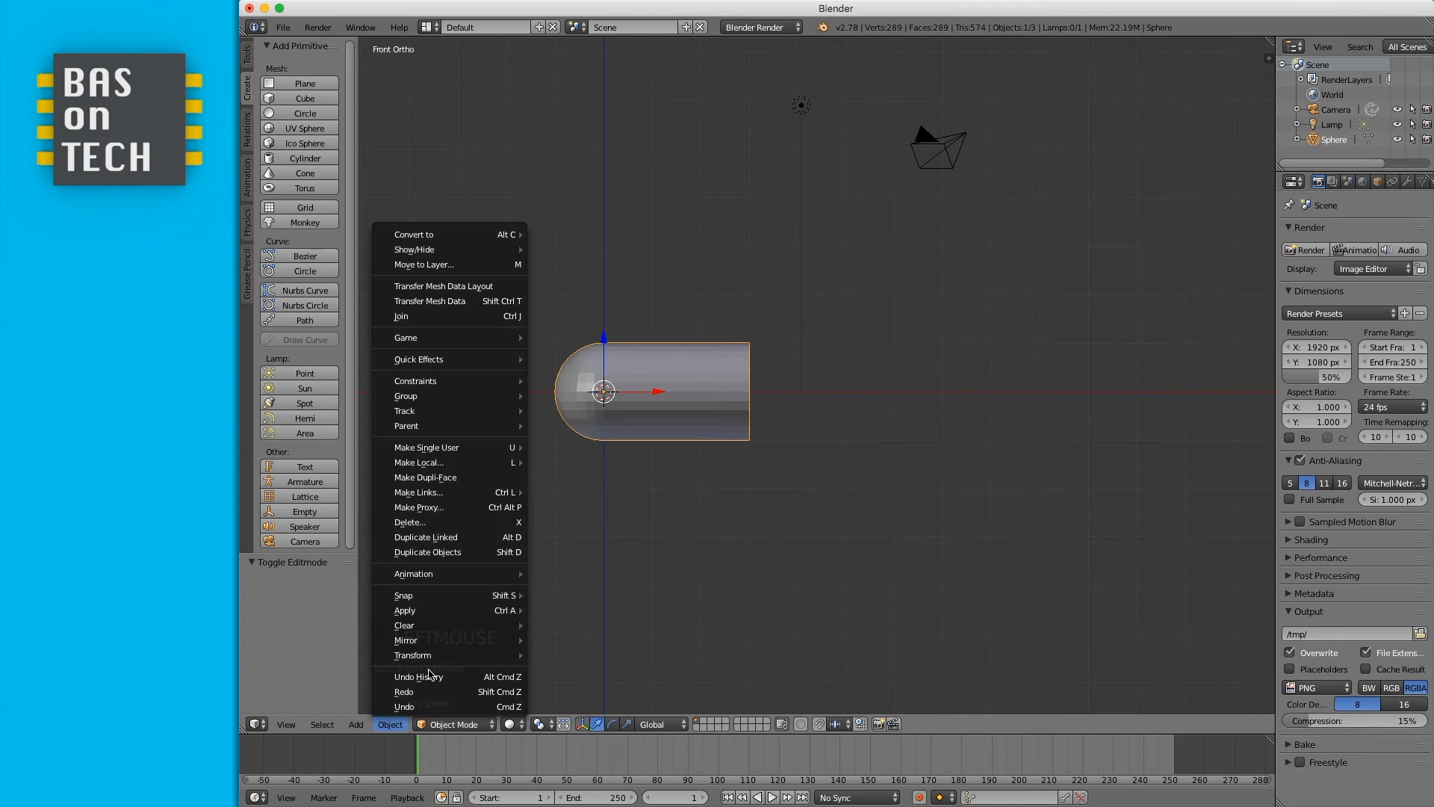
{"action": "left_click", "coordinate": [458, 553]}
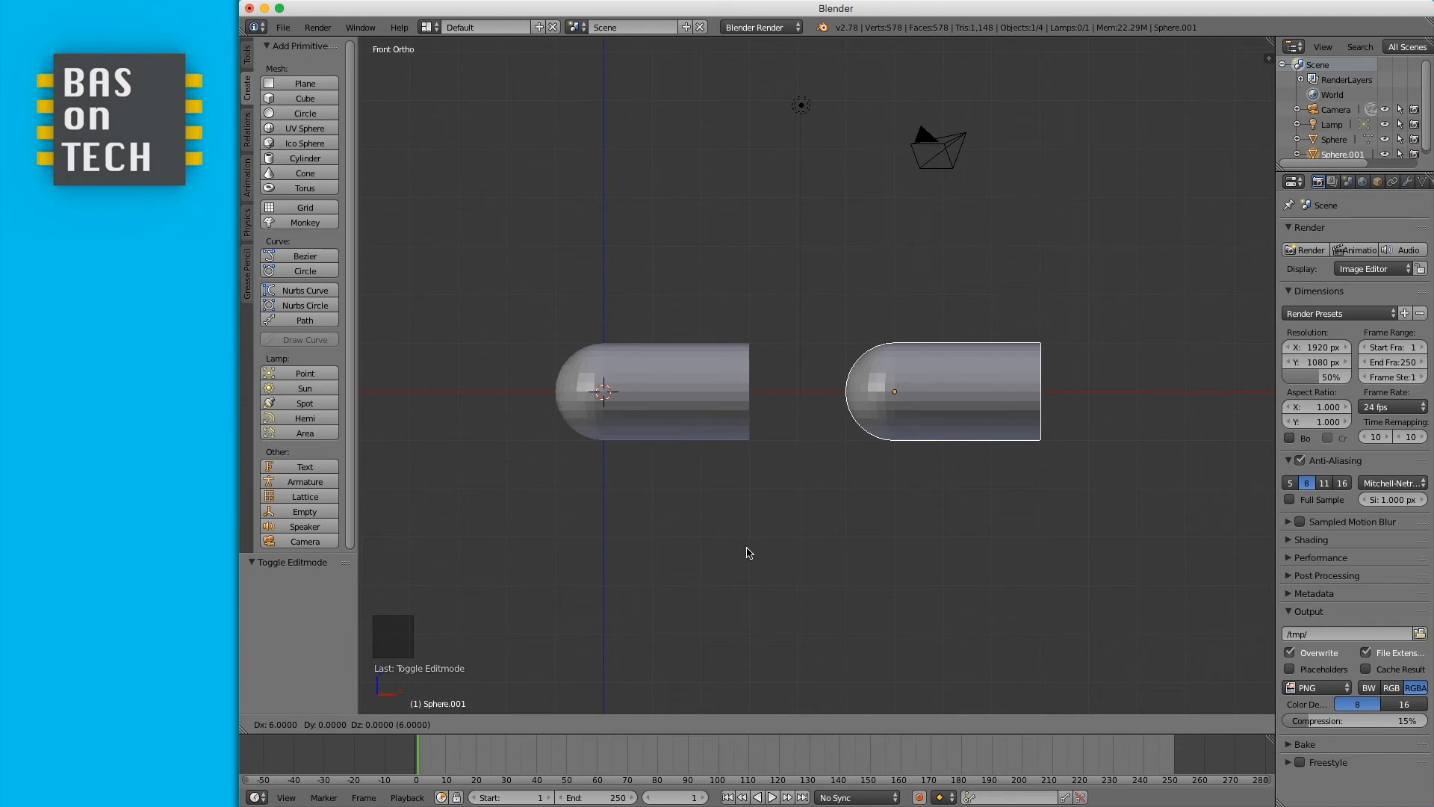
{"action": "left_click", "coordinate": [749, 553]}
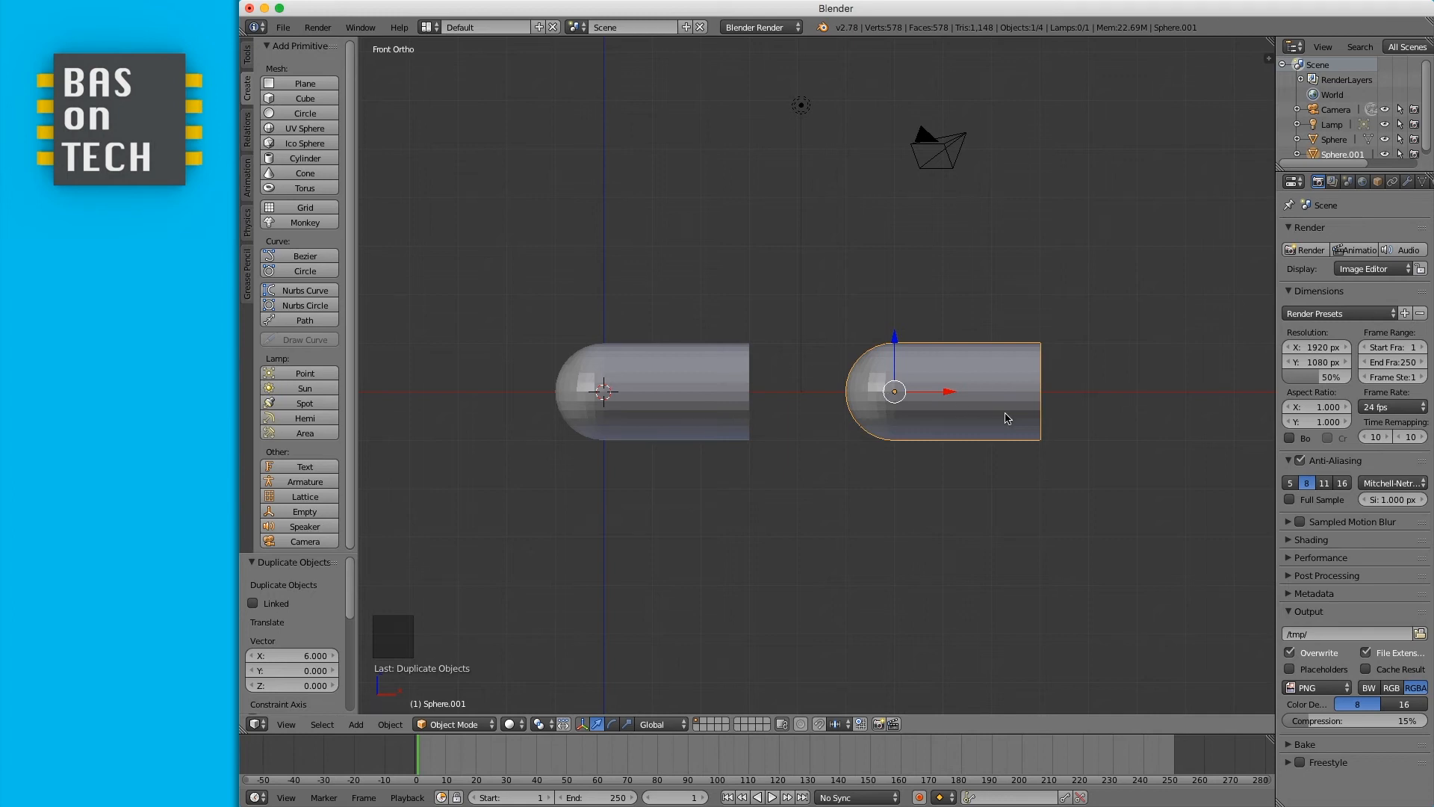
- Rotate the duplicated half 180 degrees so it faces the original
{"action": "key", "text": "r"}
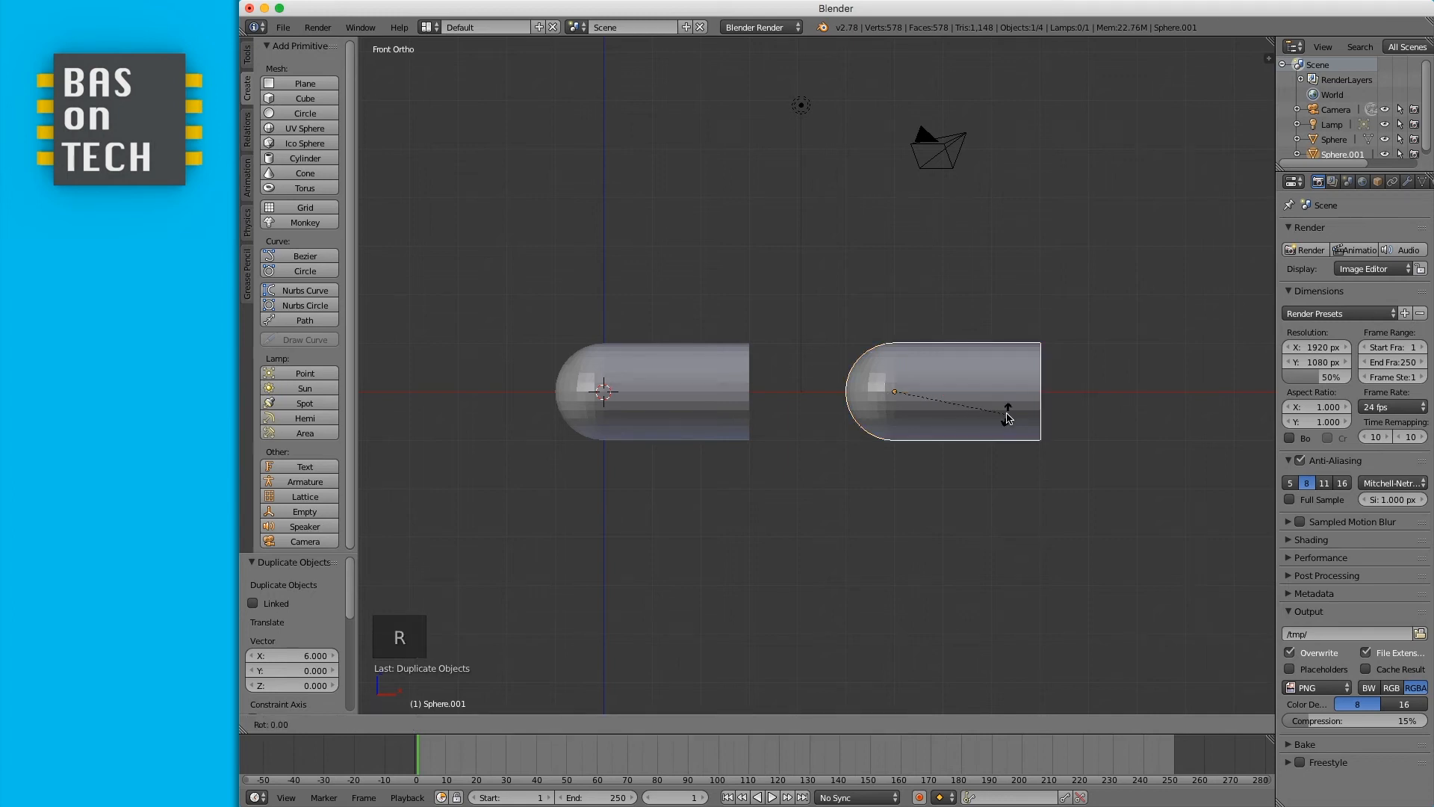
{"action": "type", "text": "80"}
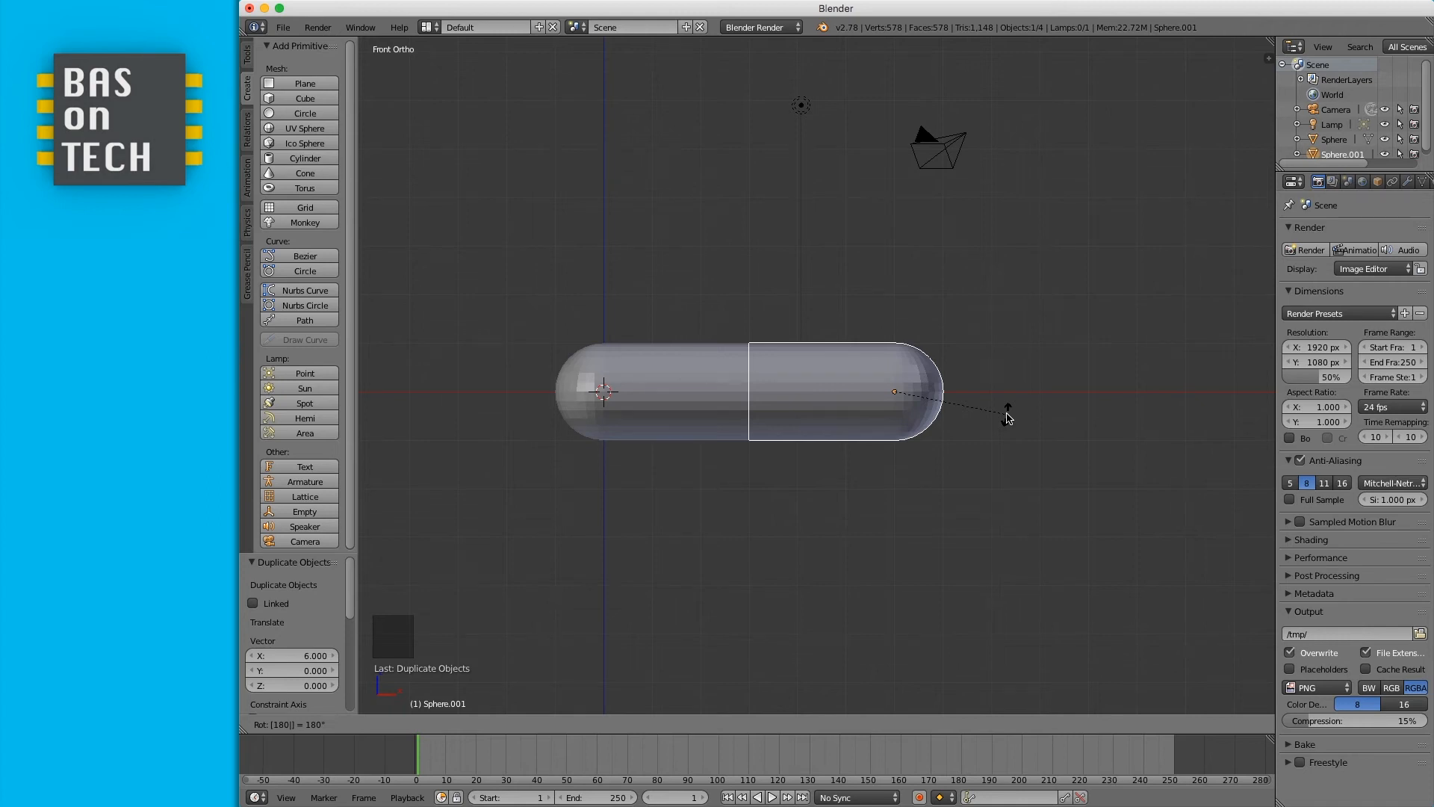
{"action": "key", "text": "Return"}
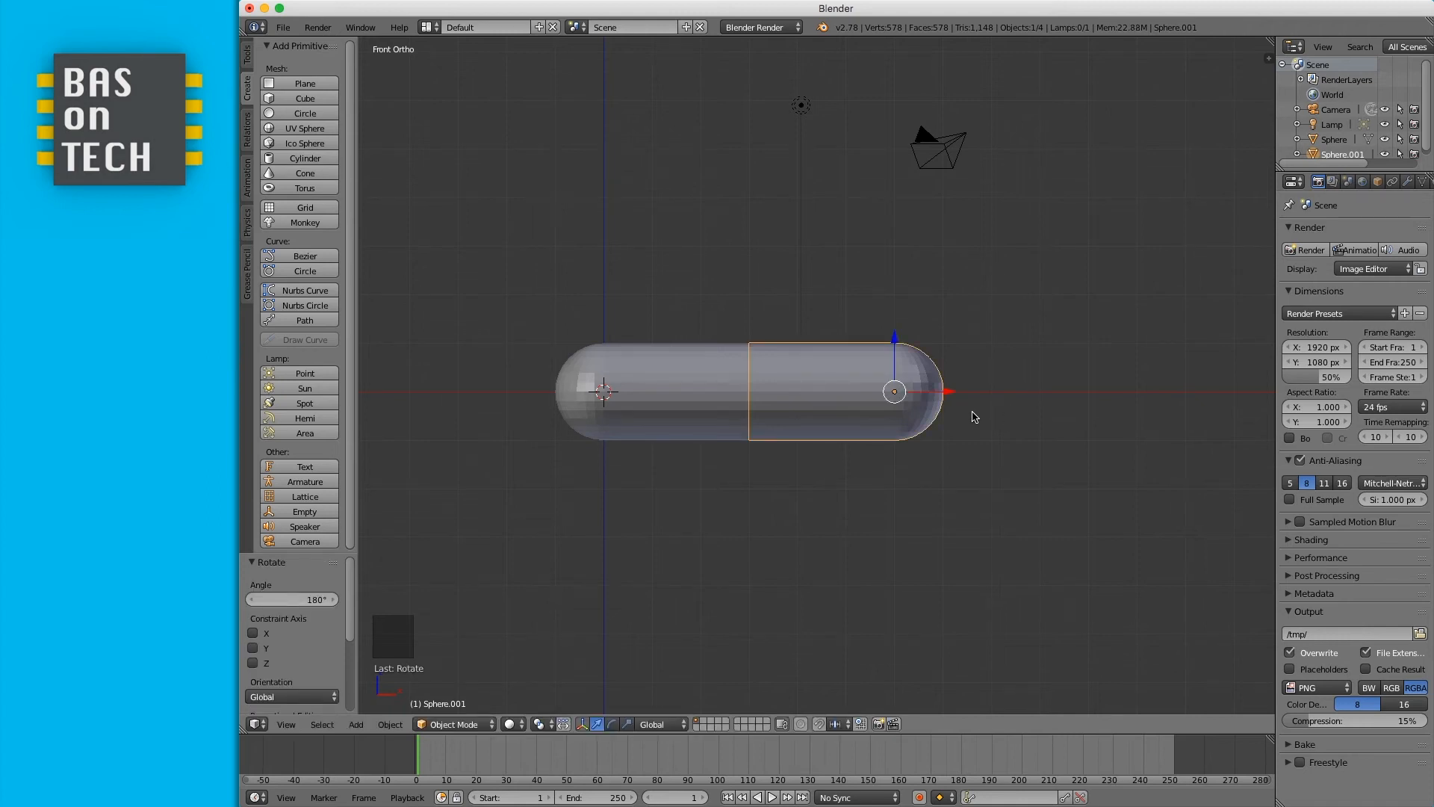
{"action": "key", "text": "g"}
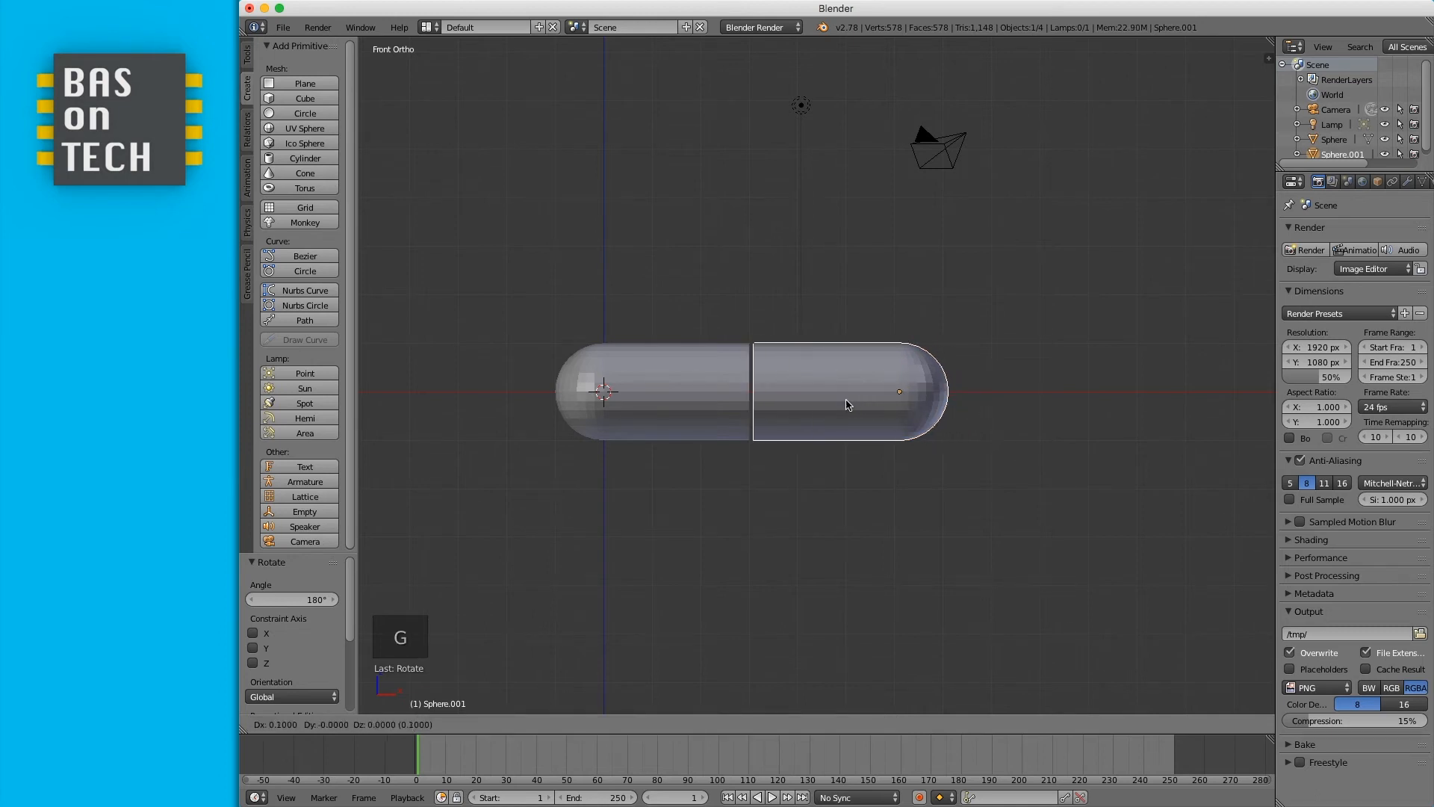
{"action": "left_click", "coordinate": [846, 404], "text": "ctrl"}
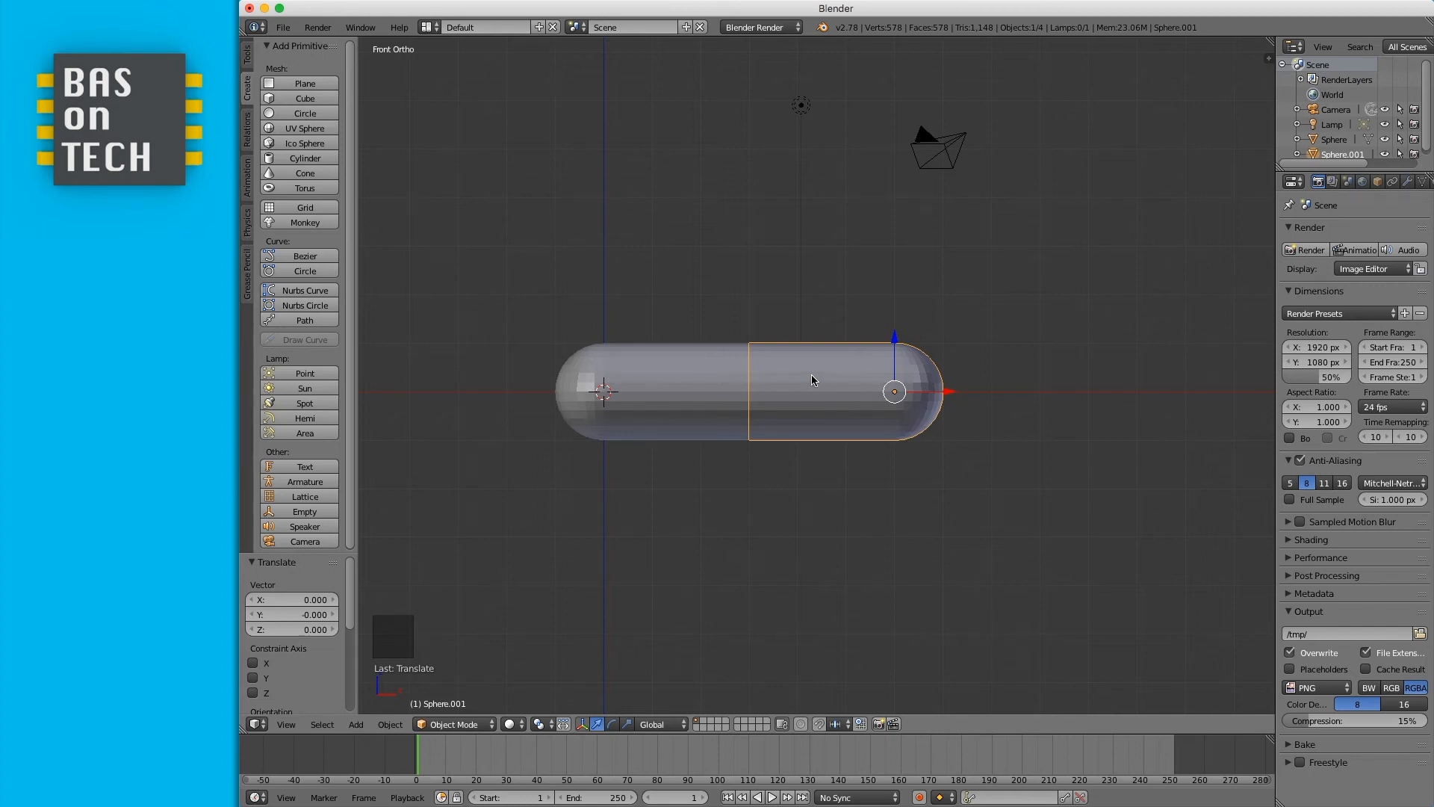
- Scale the duplicated half up to 1.1
{"action": "key", "text": "s"}
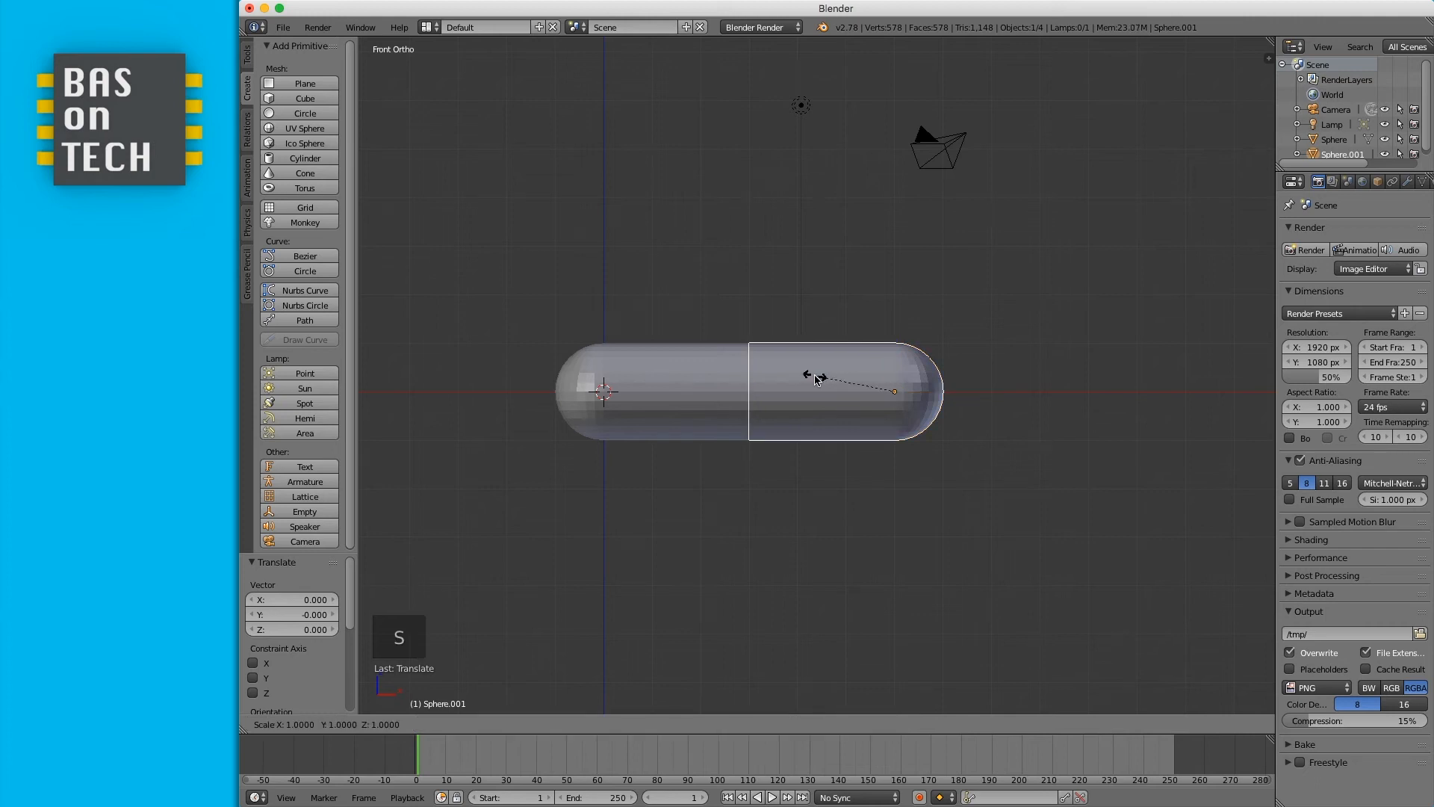
{"action": "mouse_move", "coordinate": [819, 379]}
{"action": "left_click", "coordinate": [805, 382], "text": "ctrl"}
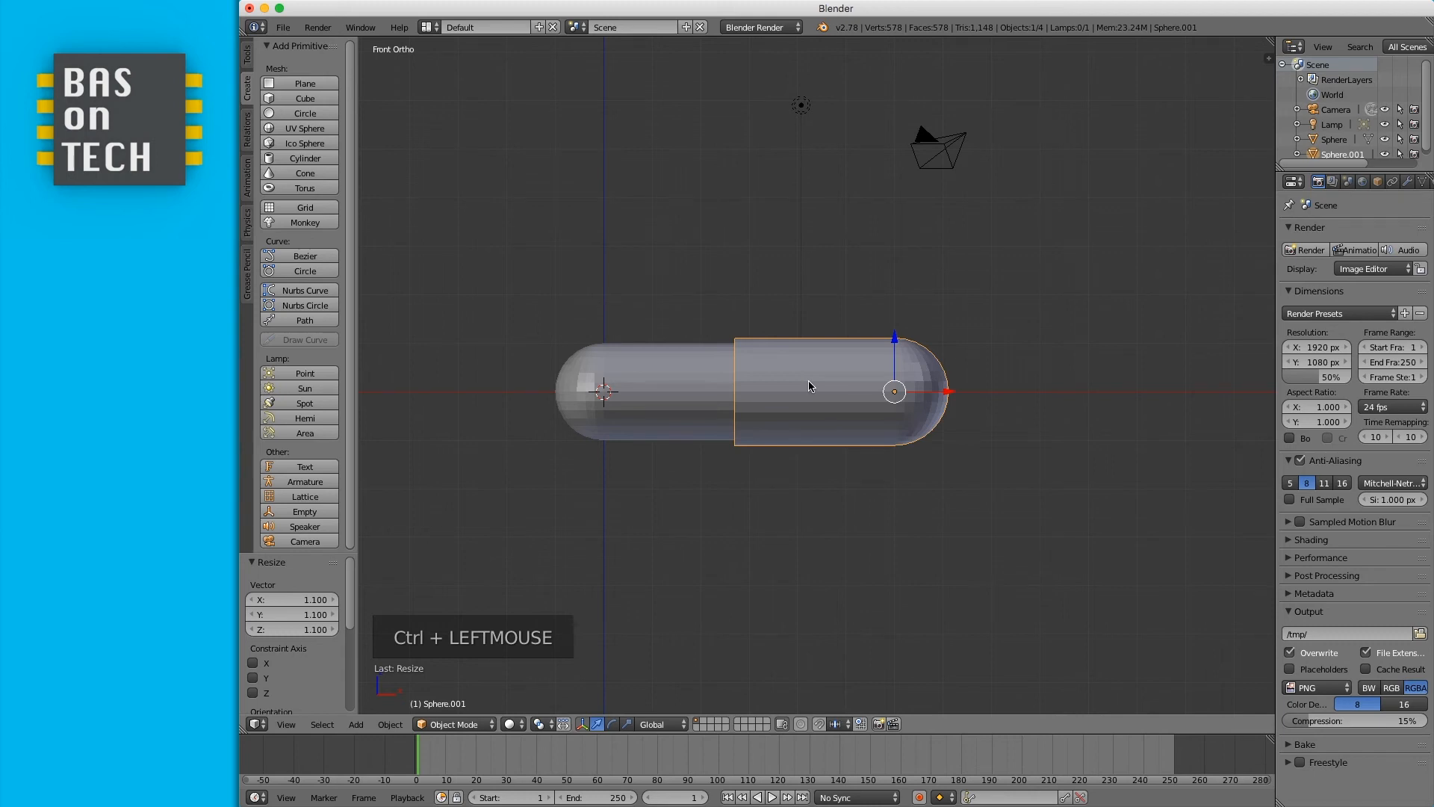
- Move the duplicated half 0.3 units along X and render the scene
{"action": "key", "text": "g"}
{"action": "key", "text": "x"}
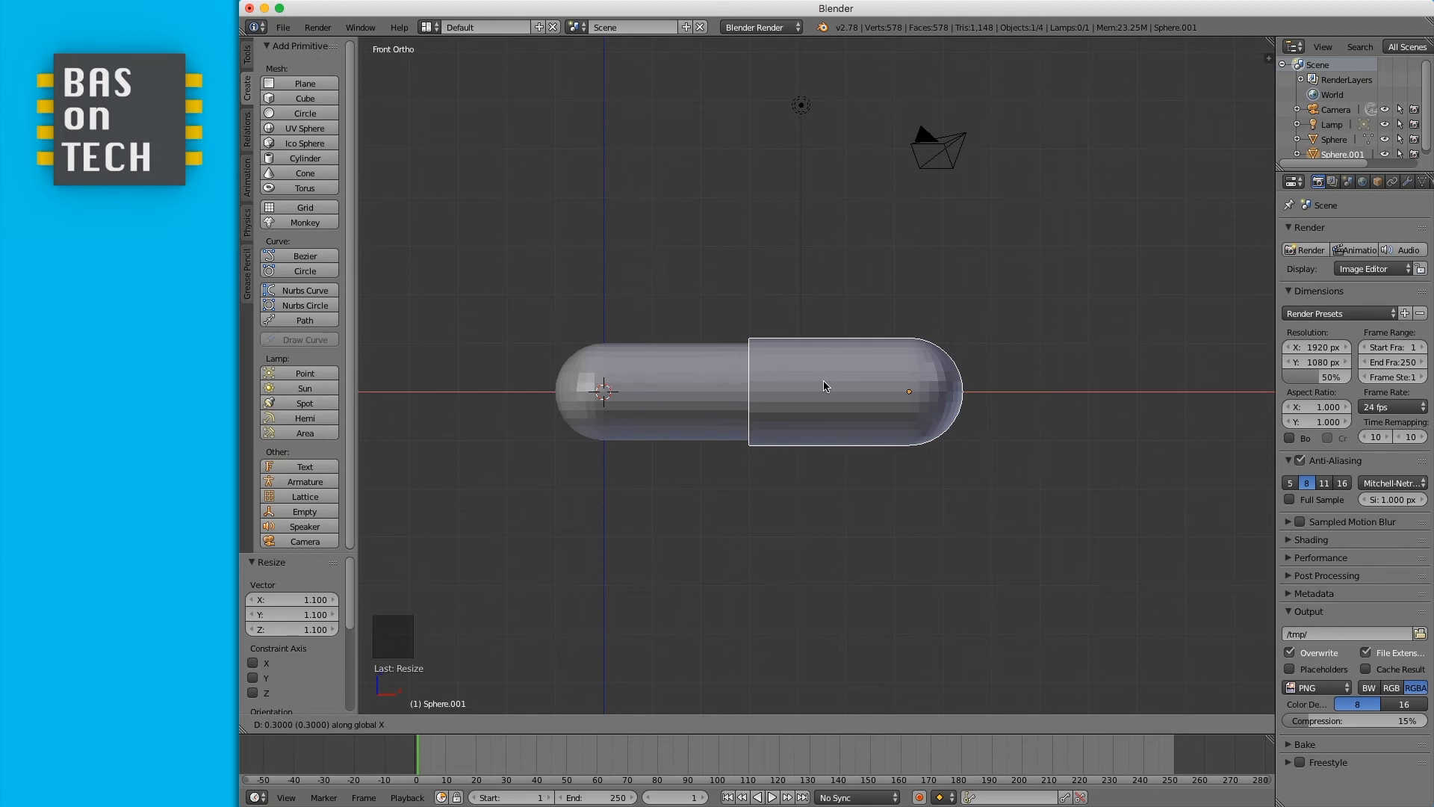
{"action": "left_click", "coordinate": [824, 386], "text": "ctrl"}
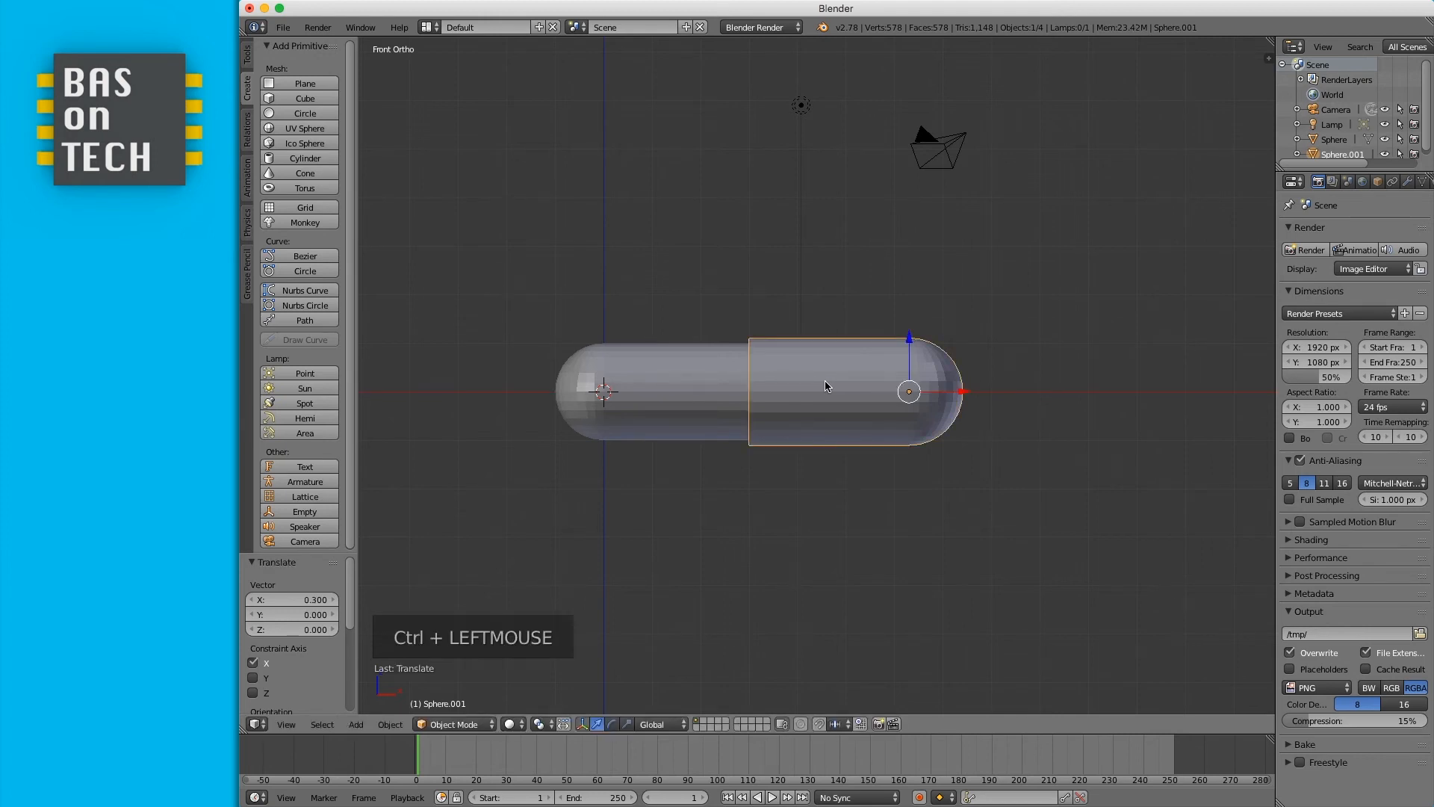
{"action": "left_click", "coordinate": [1305, 250]}
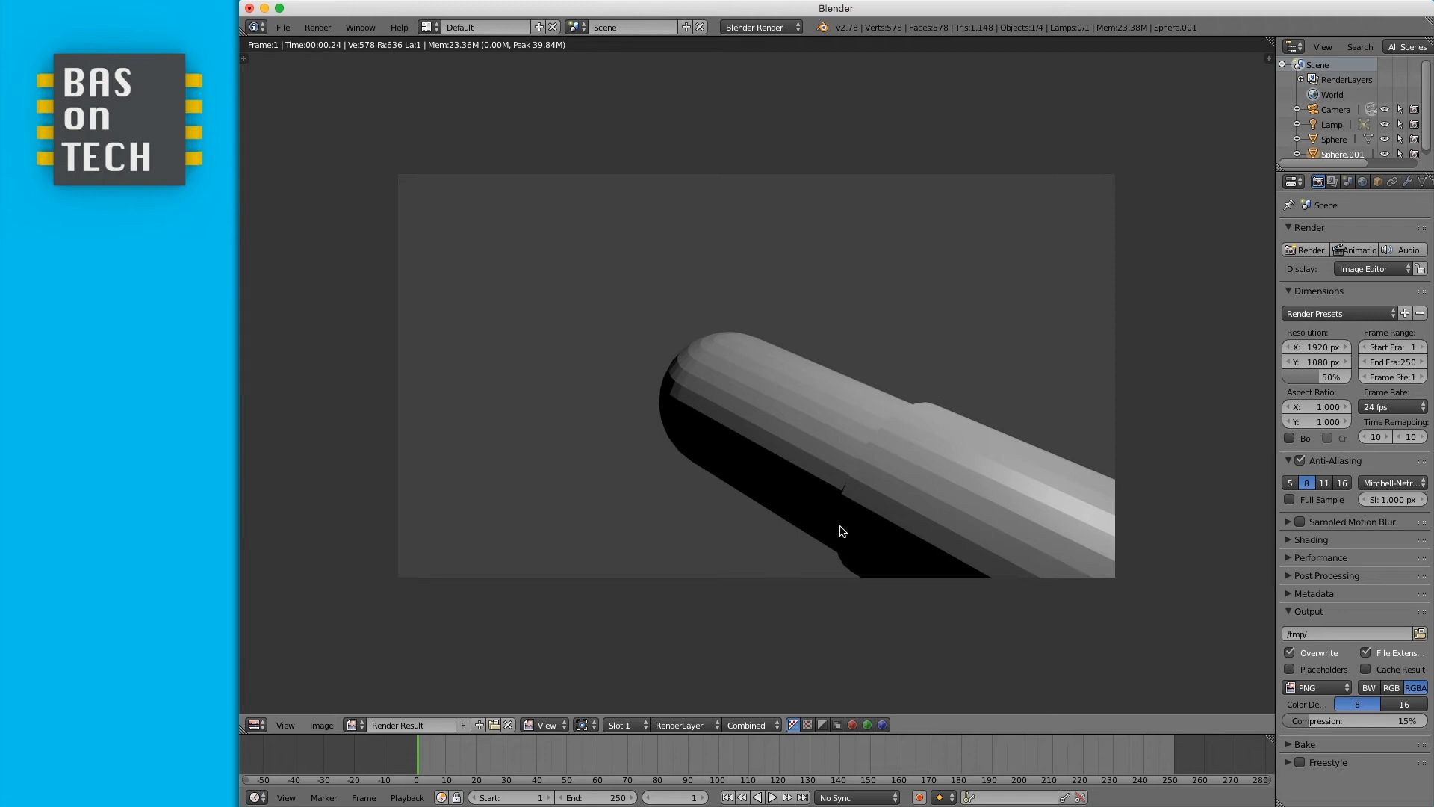
- Move the camera so the whole capsule fits the camera frame, then render the scene
{"action": "key", "text": "Escape"}
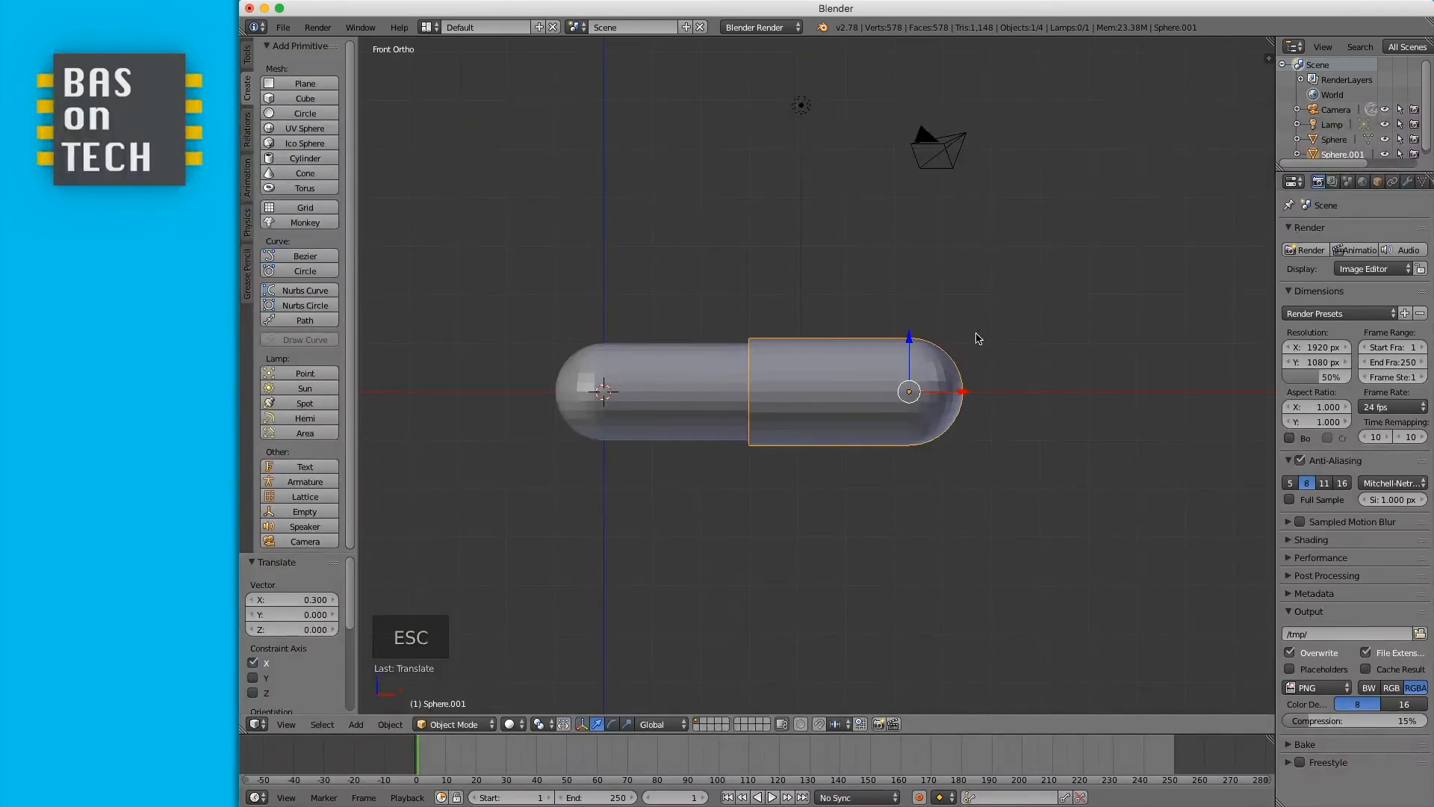
{"action": "key", "text": "KP_0"}
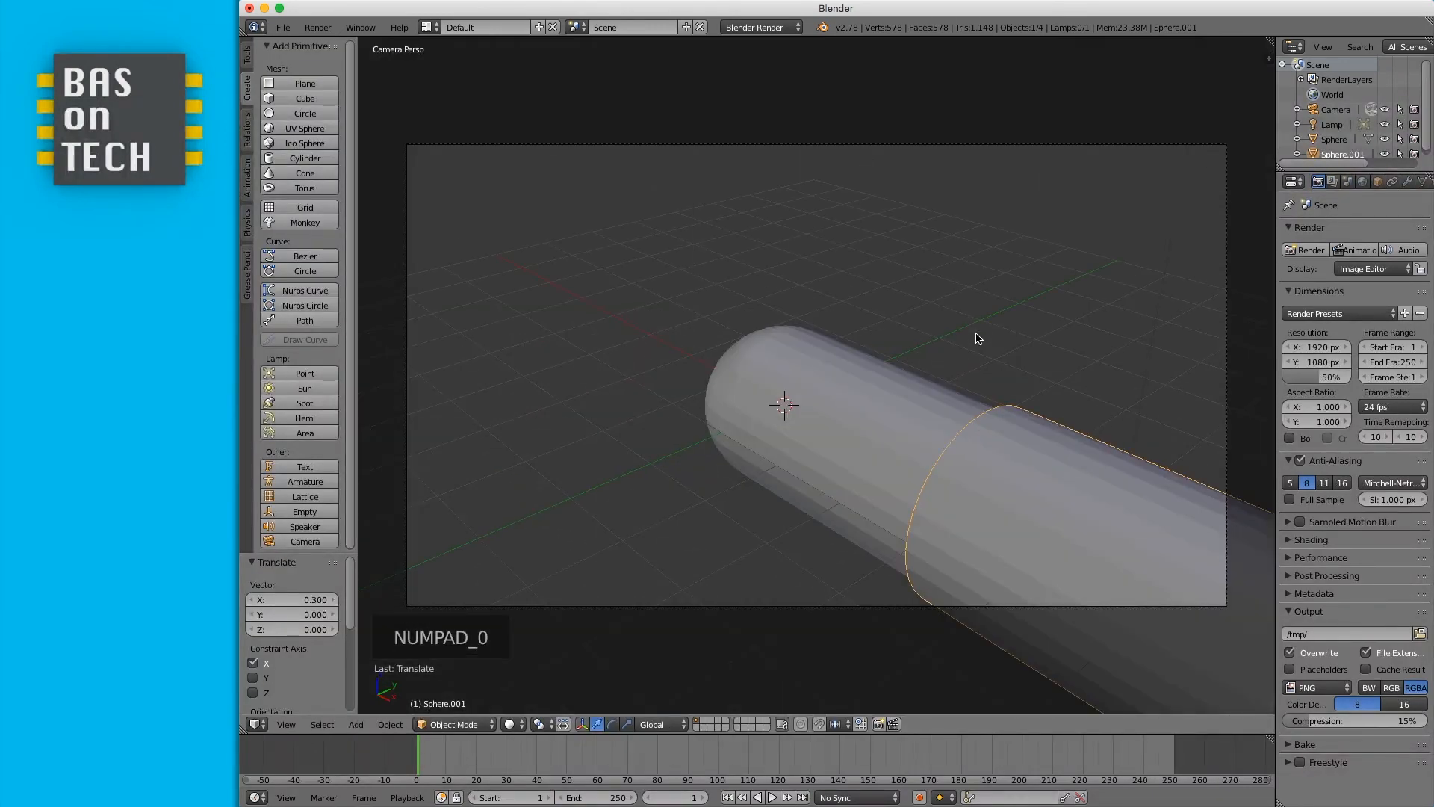
{"action": "right_click", "coordinate": [1229, 293]}
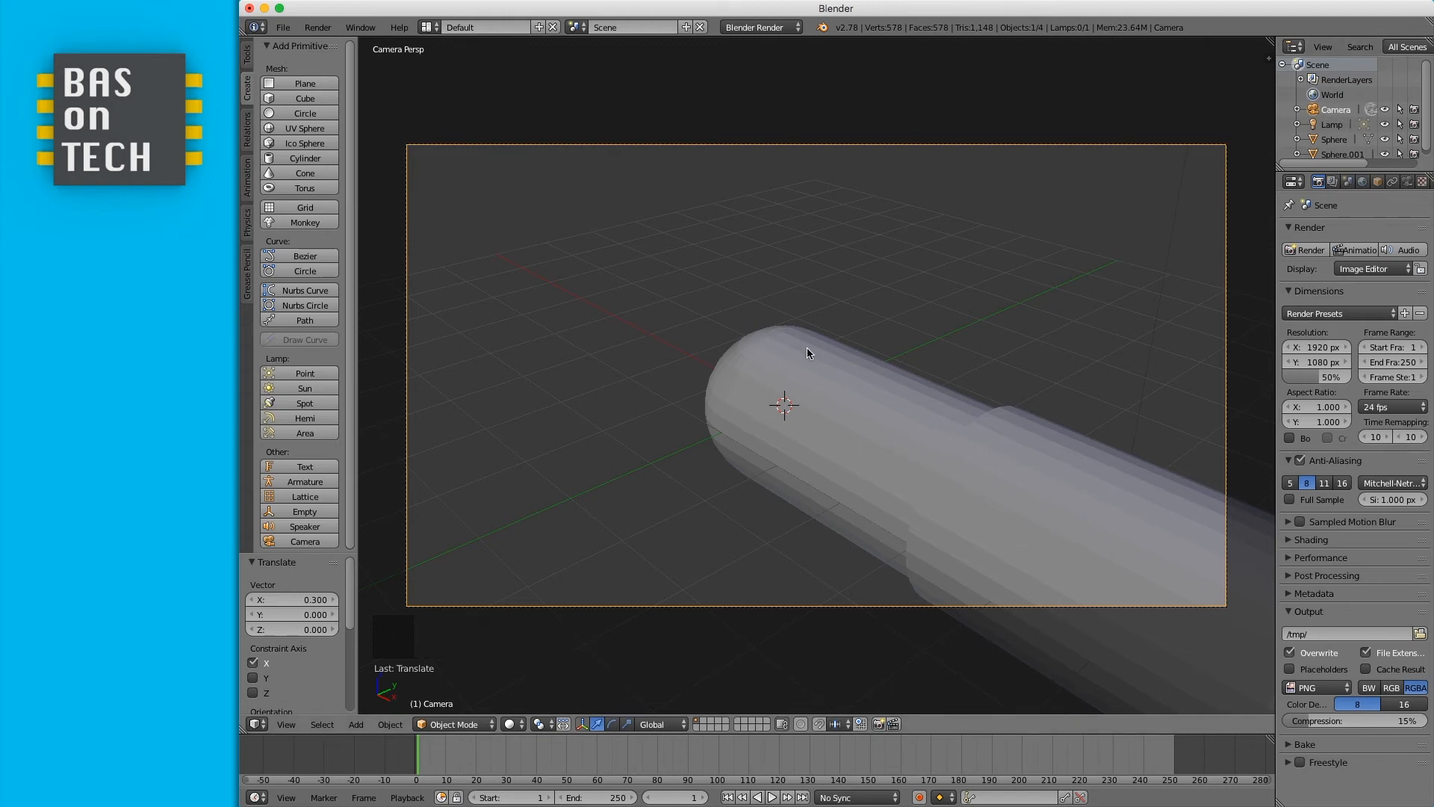
{"action": "key", "text": "g"}
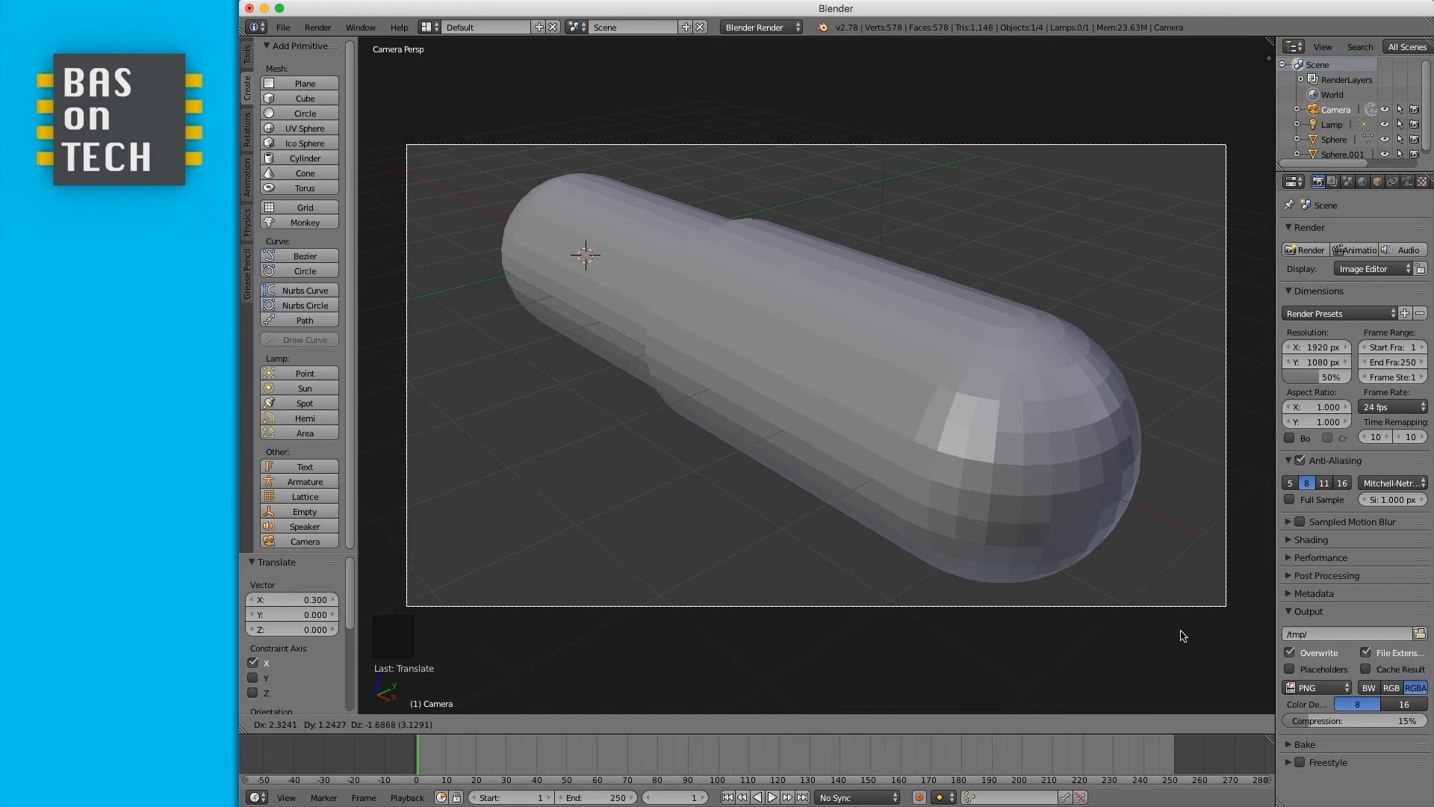
{"action": "left_click", "coordinate": [1182, 636]}
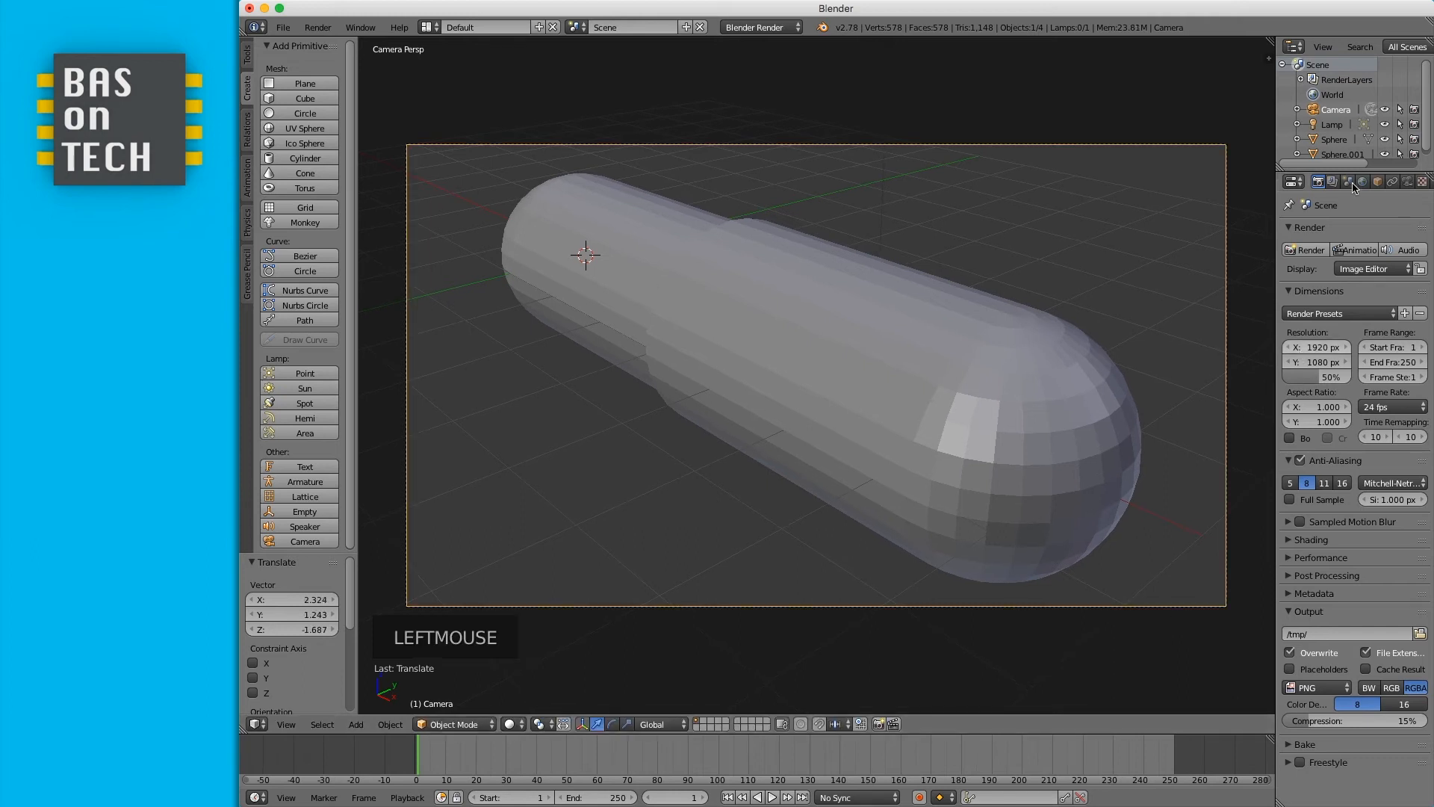
{"action": "left_click", "coordinate": [1309, 250]}
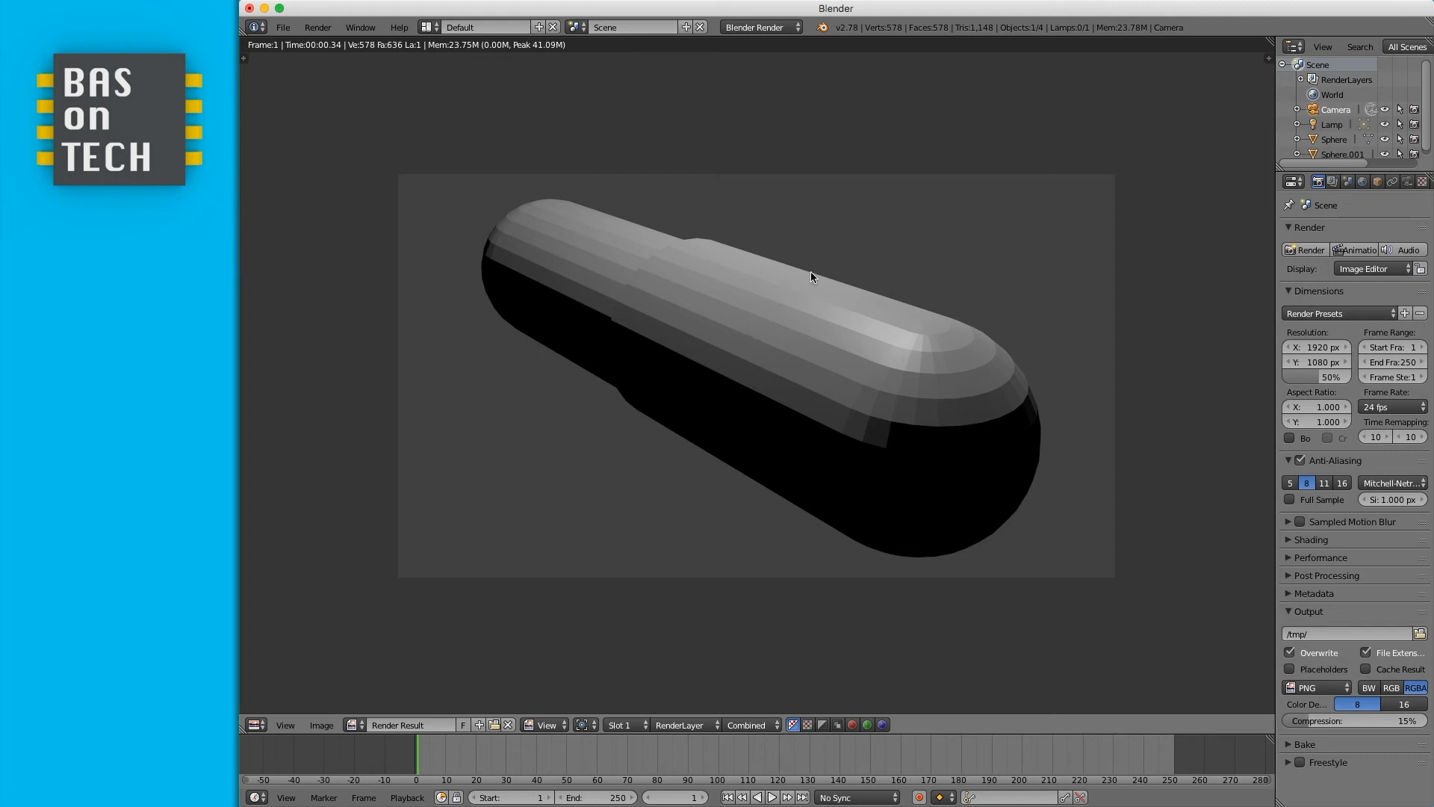
{"action": "key", "text": "Escape"}
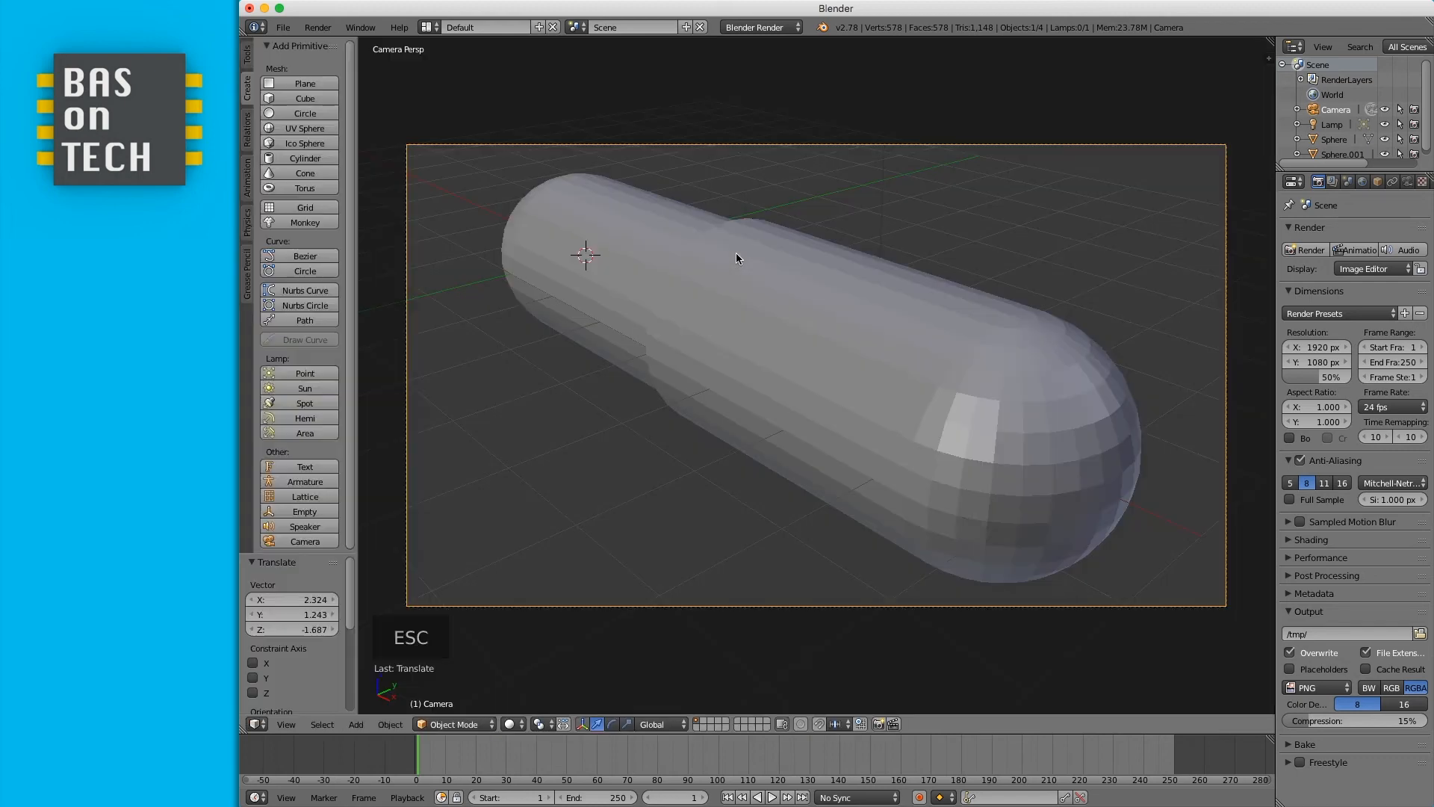
- Apply smooth shading to the first capsule half
{"action": "right_click", "coordinate": [537, 243]}
{"action": "left_click", "coordinate": [247, 56]}
{"action": "left_click", "coordinate": [280, 262]}
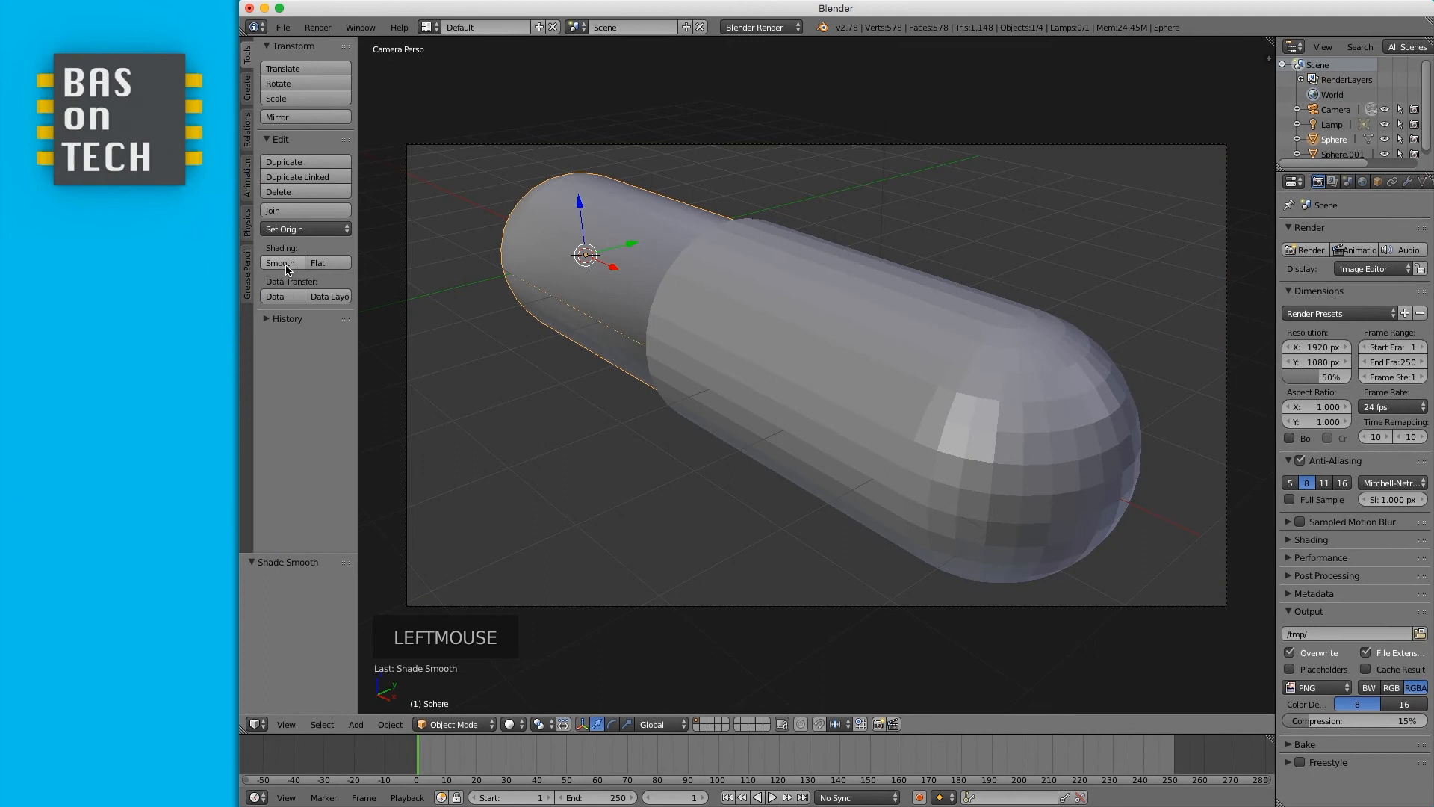
- Apply smooth shading to the second capsule half and render the scene
{"action": "right_click", "coordinate": [855, 359]}
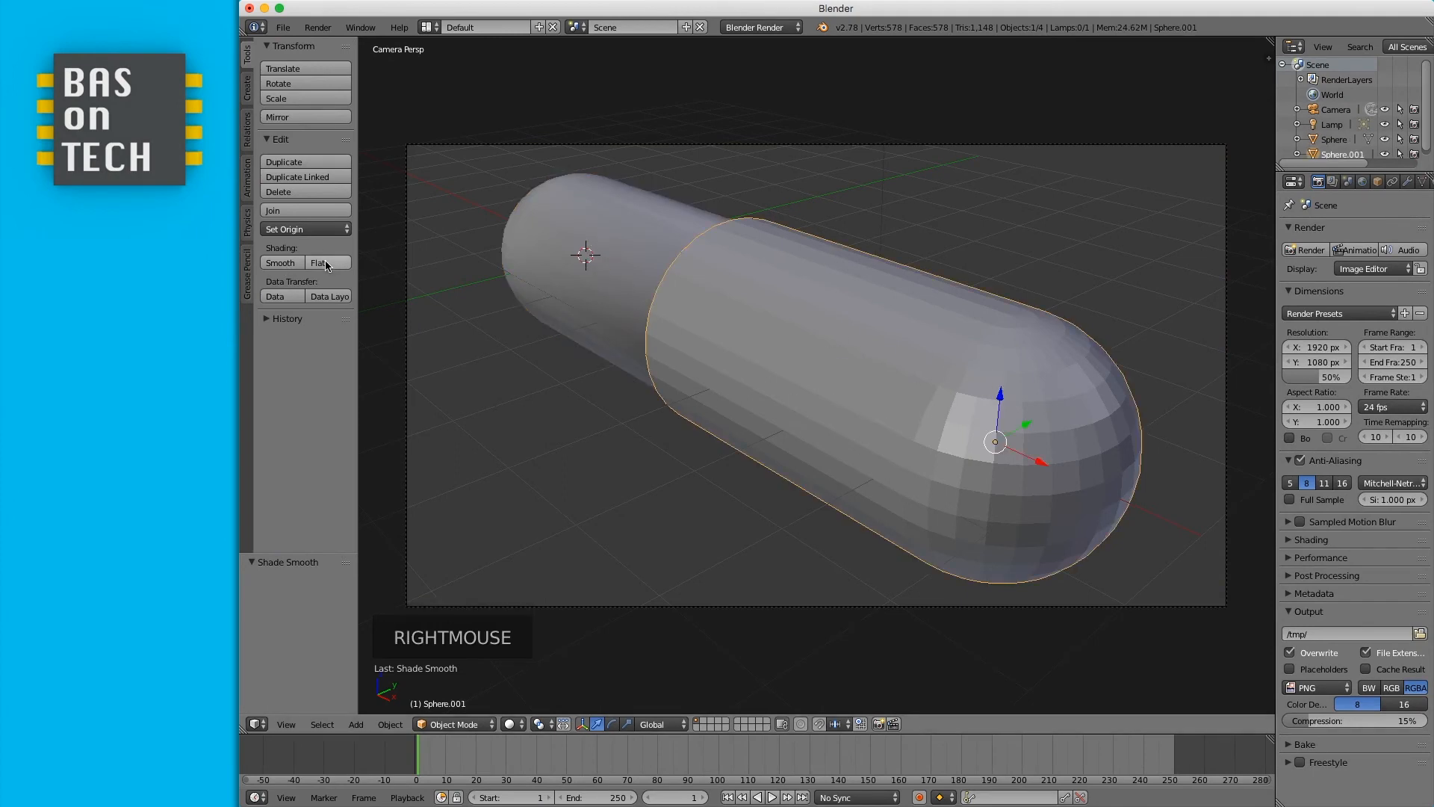
{"action": "left_click", "coordinate": [276, 264]}
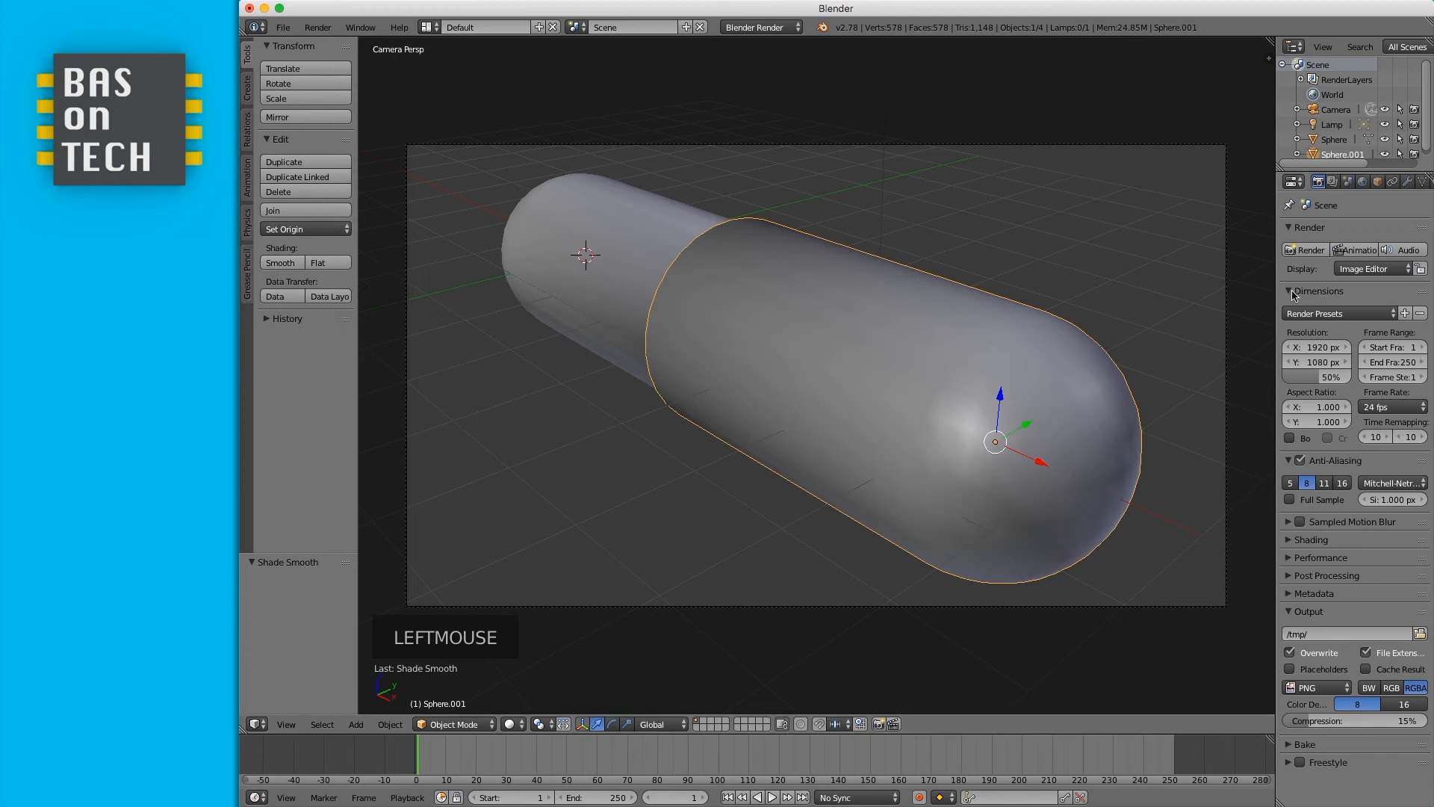
{"action": "left_click", "coordinate": [1309, 250]}
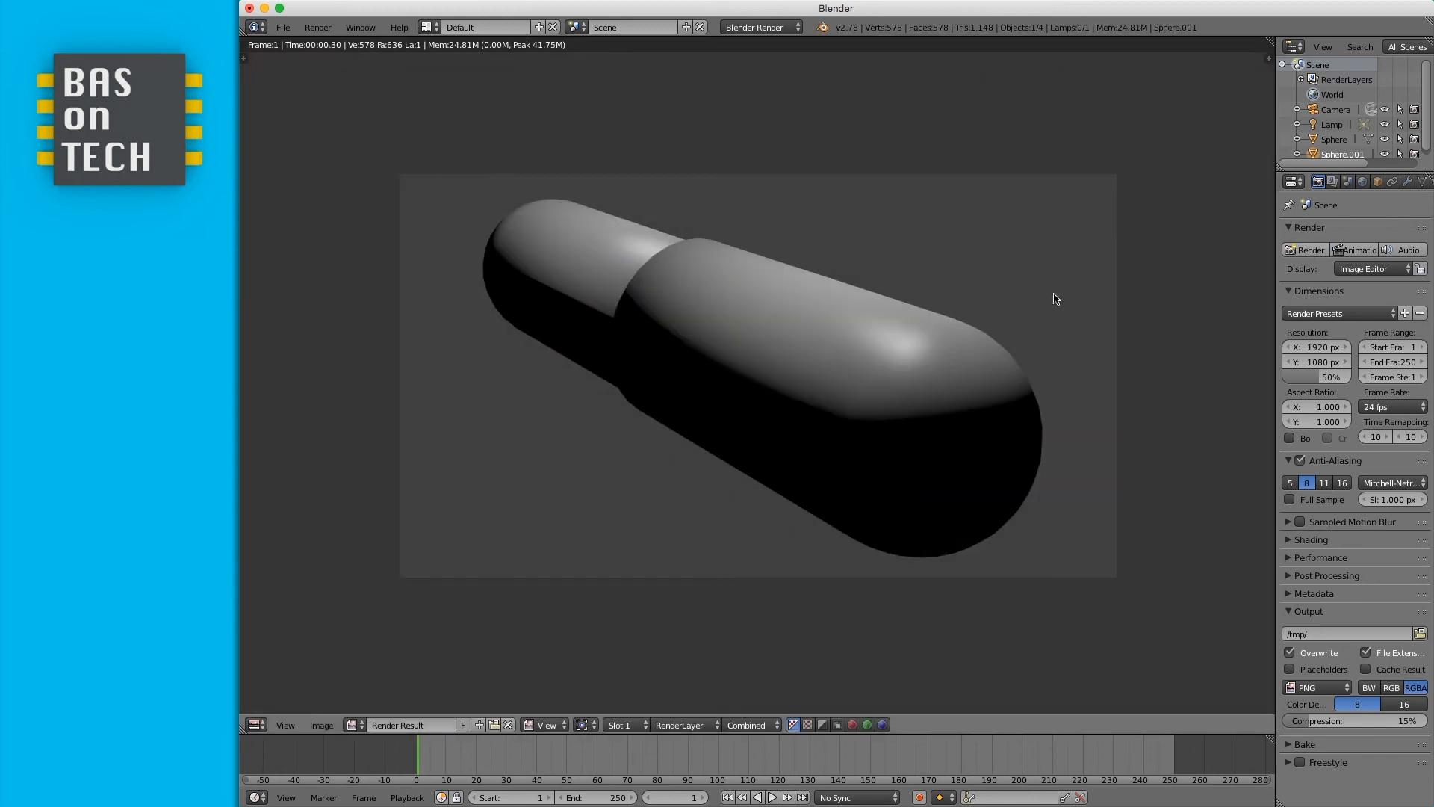
{"action": "key", "text": "Escape"}
{"action": "key", "text": "Escape"}
- Compare flat shading on the second half in a render, then restore its smooth shading
{"action": "left_click", "coordinate": [317, 263]}
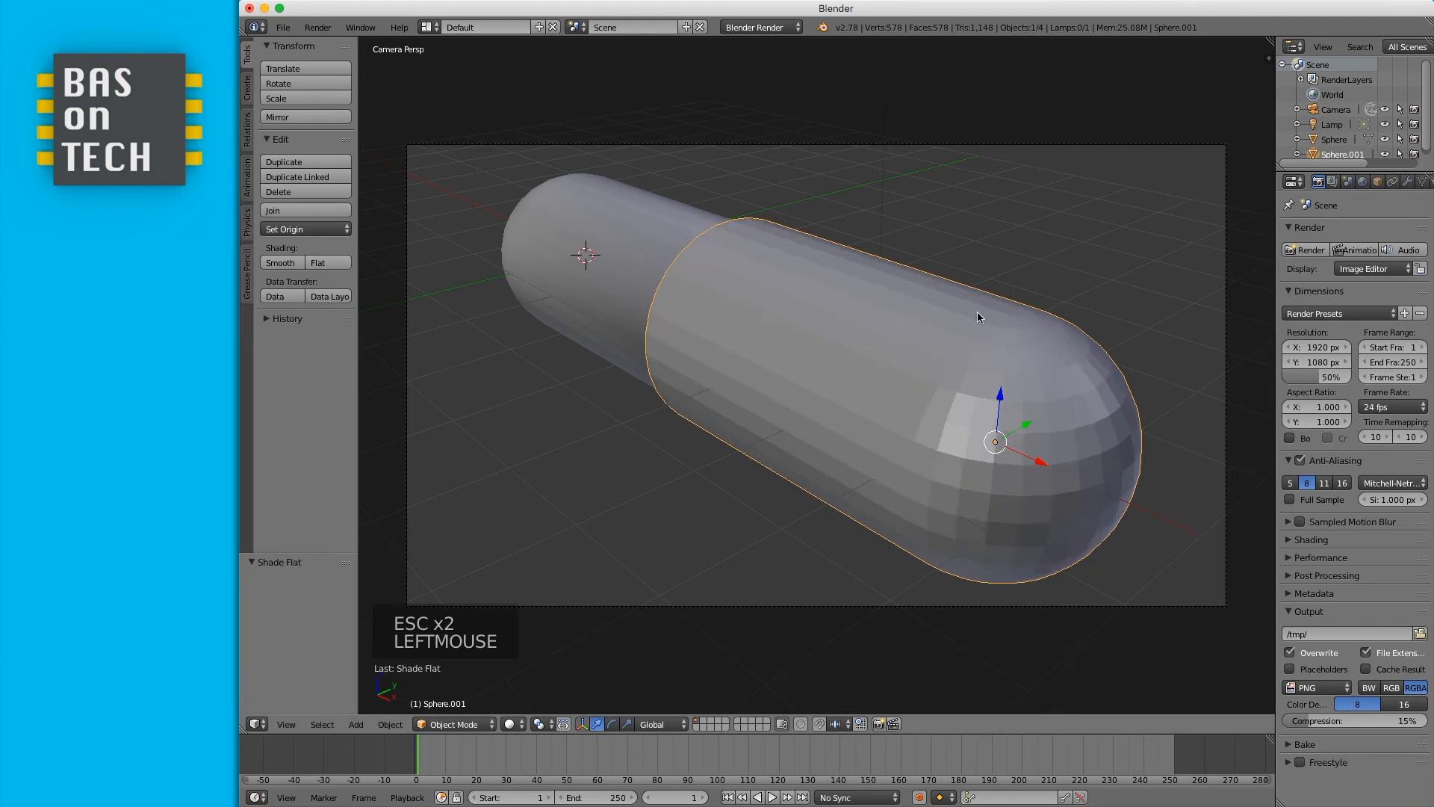
{"action": "left_click", "coordinate": [1308, 254]}
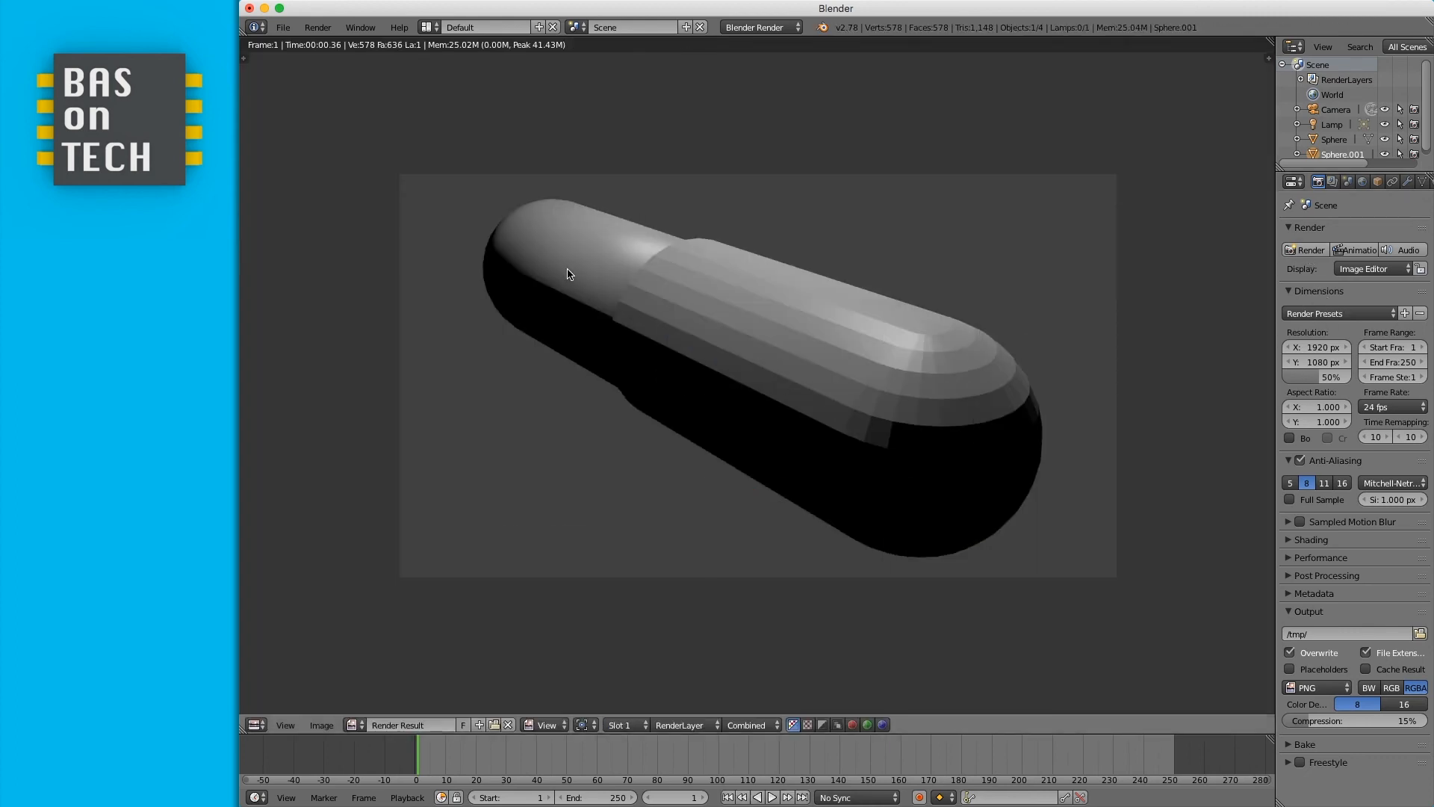
{"action": "key", "text": "Escape"}
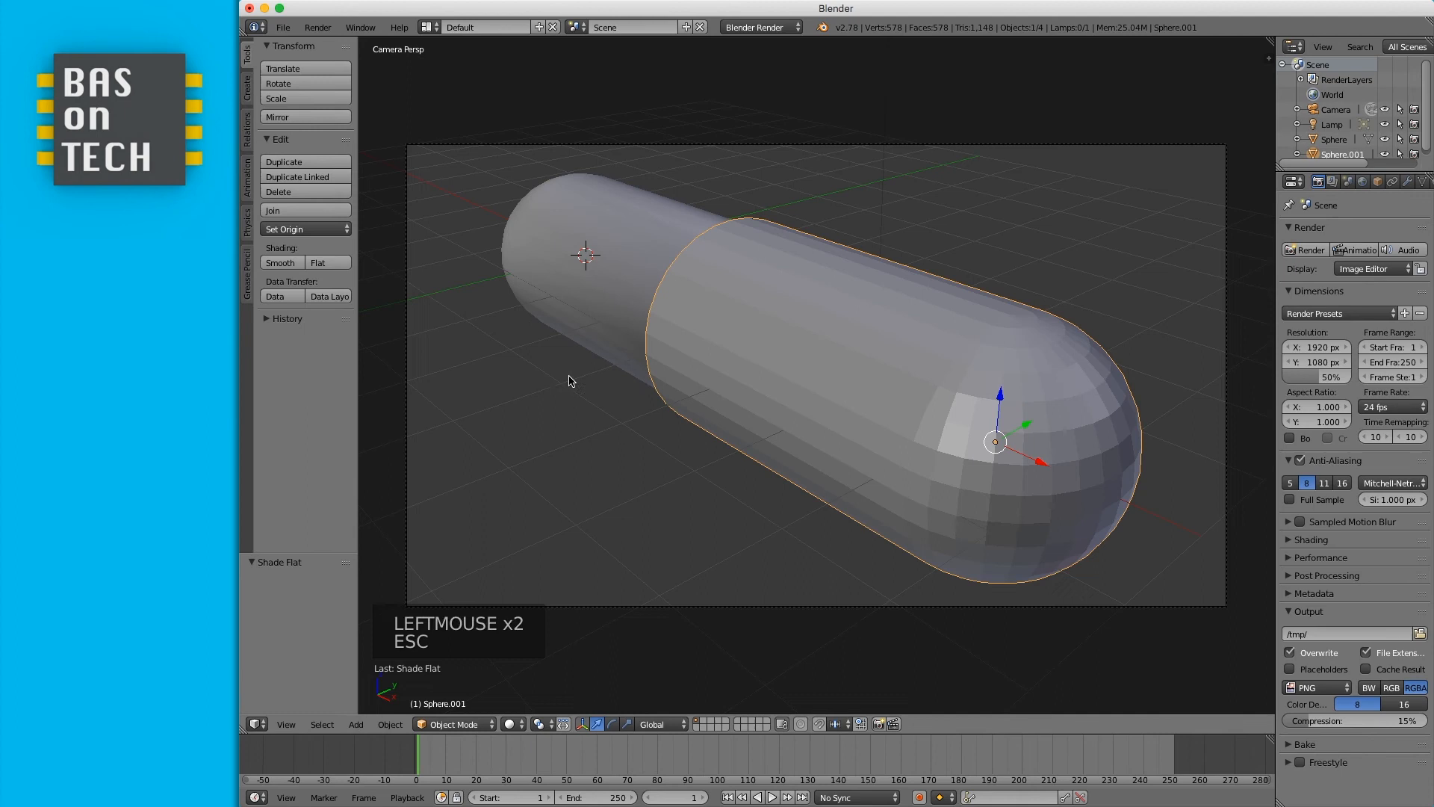
{"action": "left_click", "coordinate": [280, 263]}
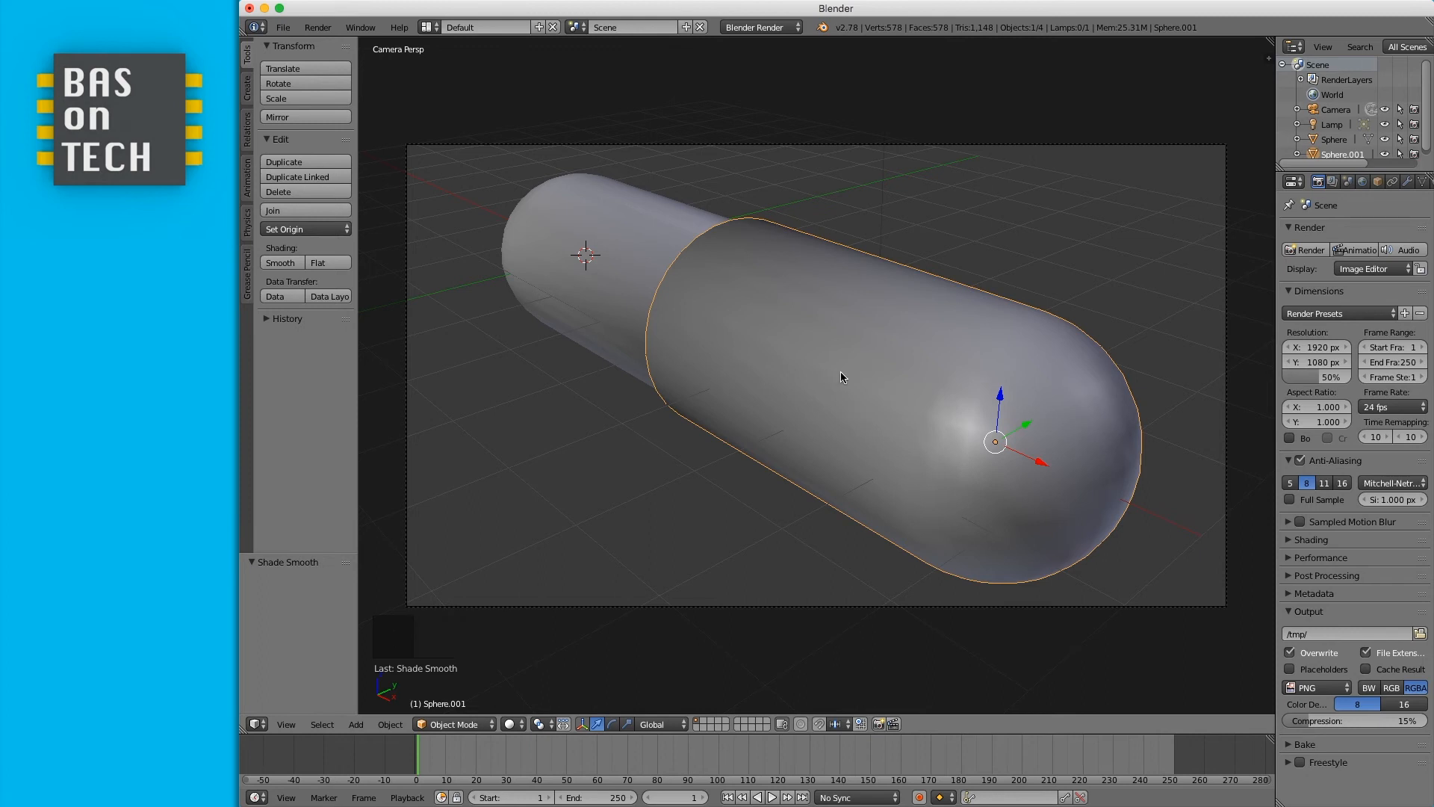
- Add a new material named pill-white to the first capsule half
{"action": "right_click", "coordinate": [556, 274]}
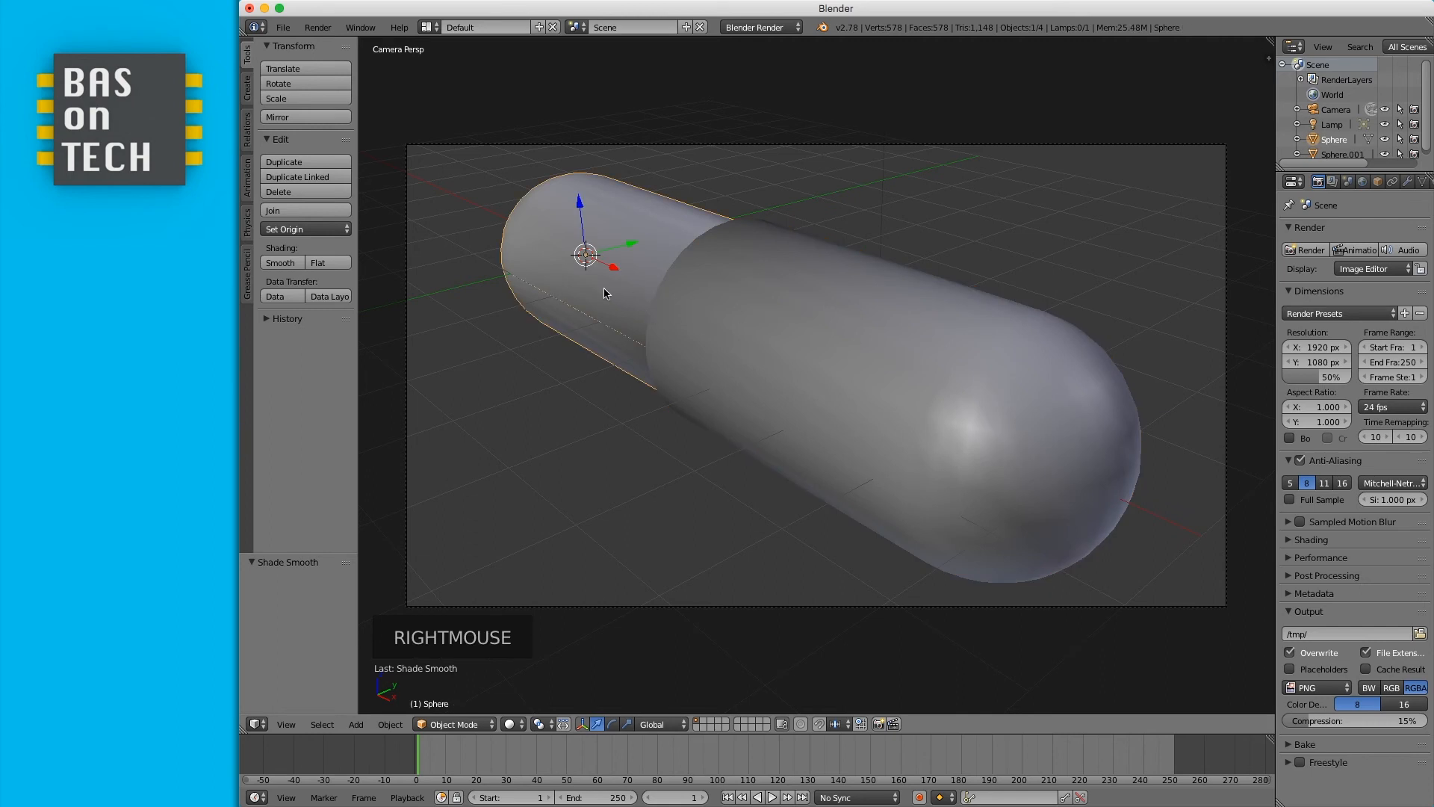
{"action": "right_click", "coordinate": [838, 407]}
{"action": "right_click", "coordinate": [597, 306]}
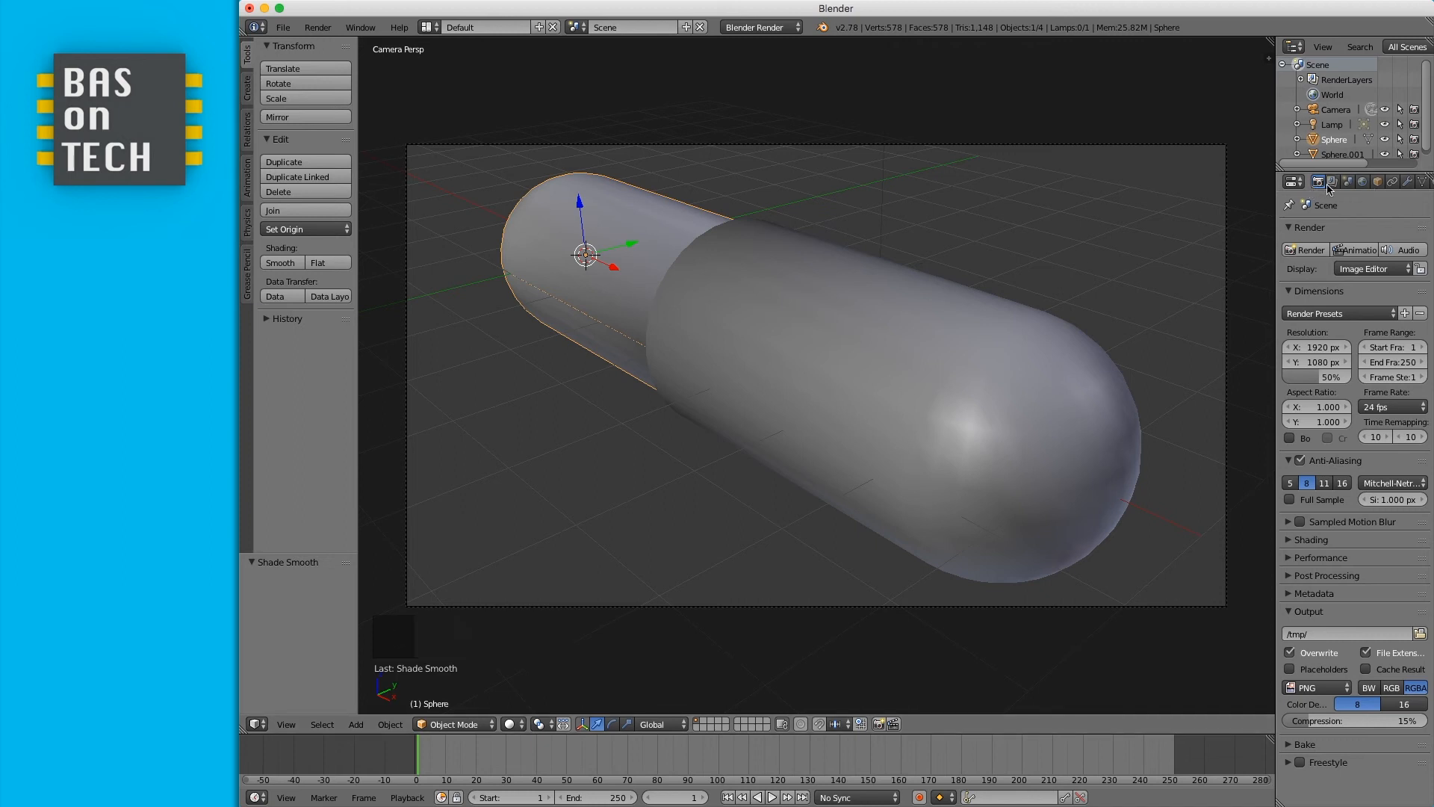
{"action": "left_click_drag", "start_coordinate": [1277, 203], "coordinate": [1208, 206]}
{"action": "left_click", "coordinate": [1368, 181]}
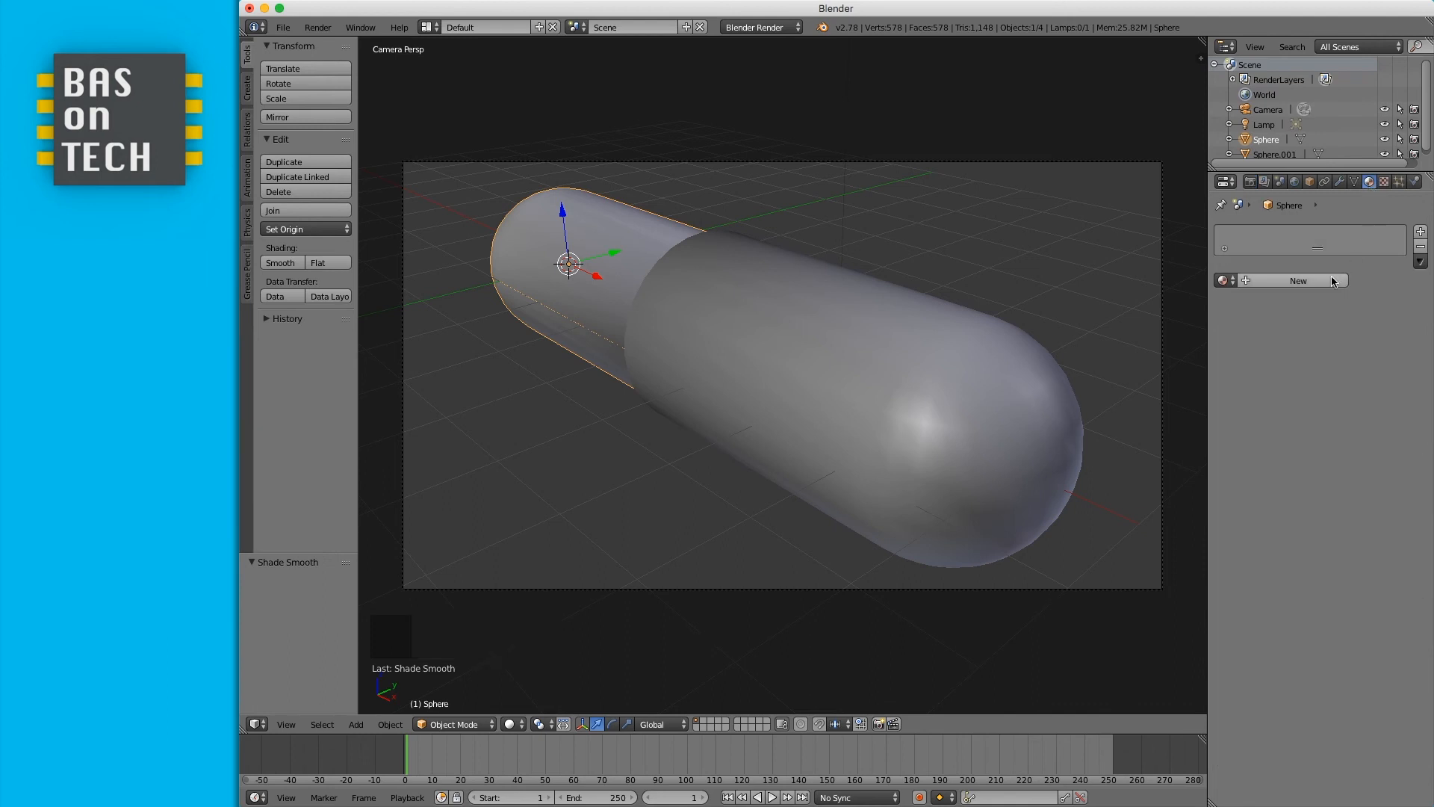
{"action": "left_click", "coordinate": [1292, 288]}
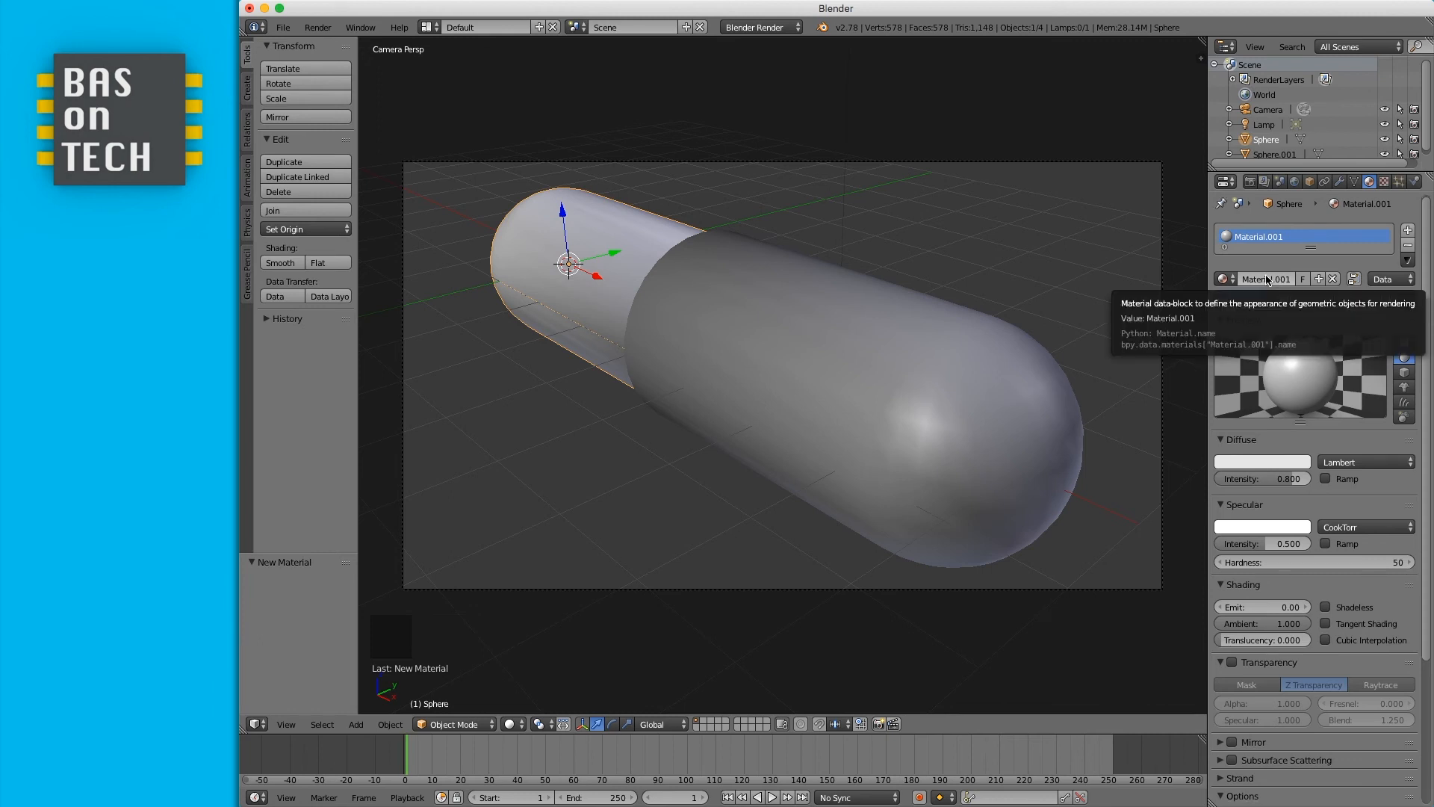
{"action": "left_click", "coordinate": [1278, 281]}
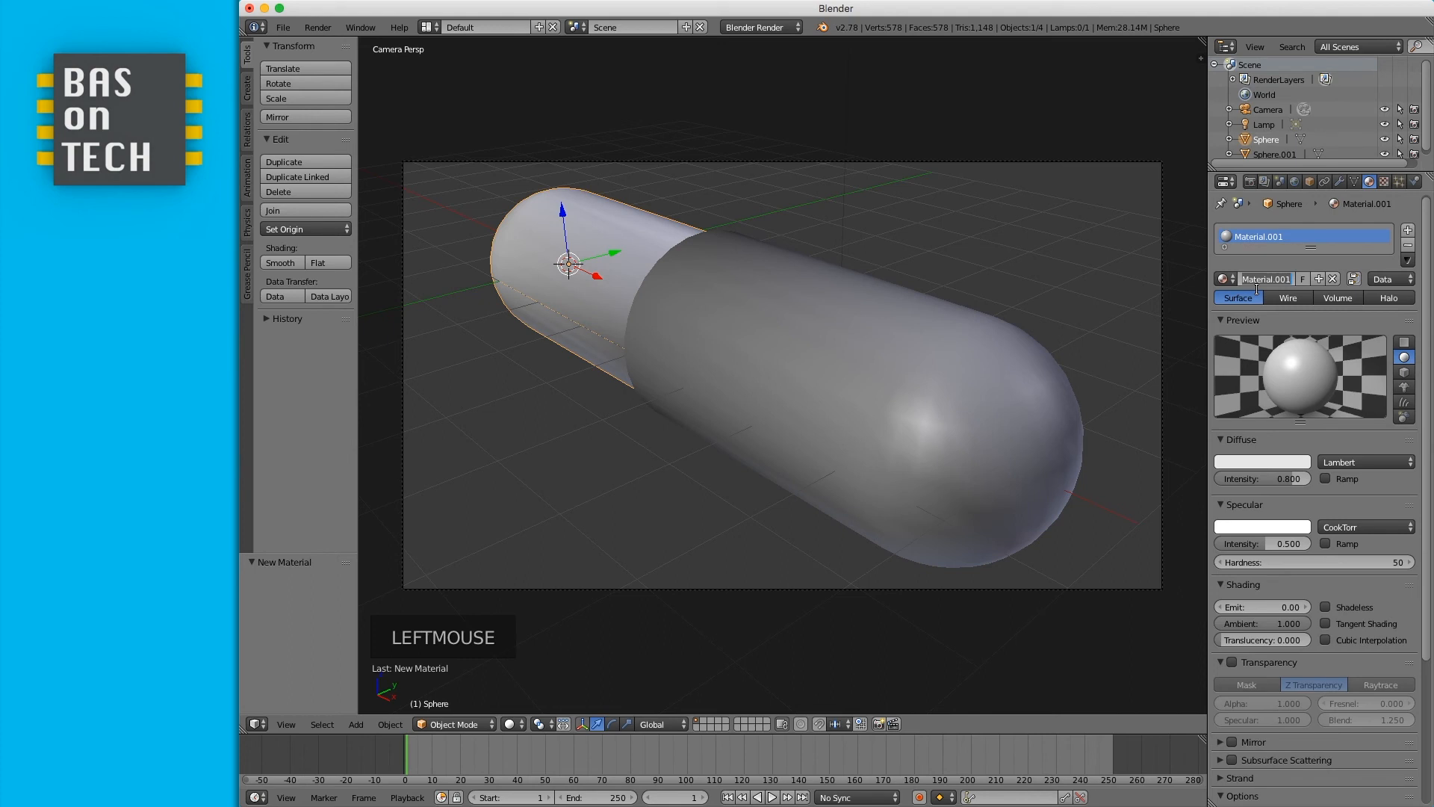
{"action": "type", "text": "pill white"}
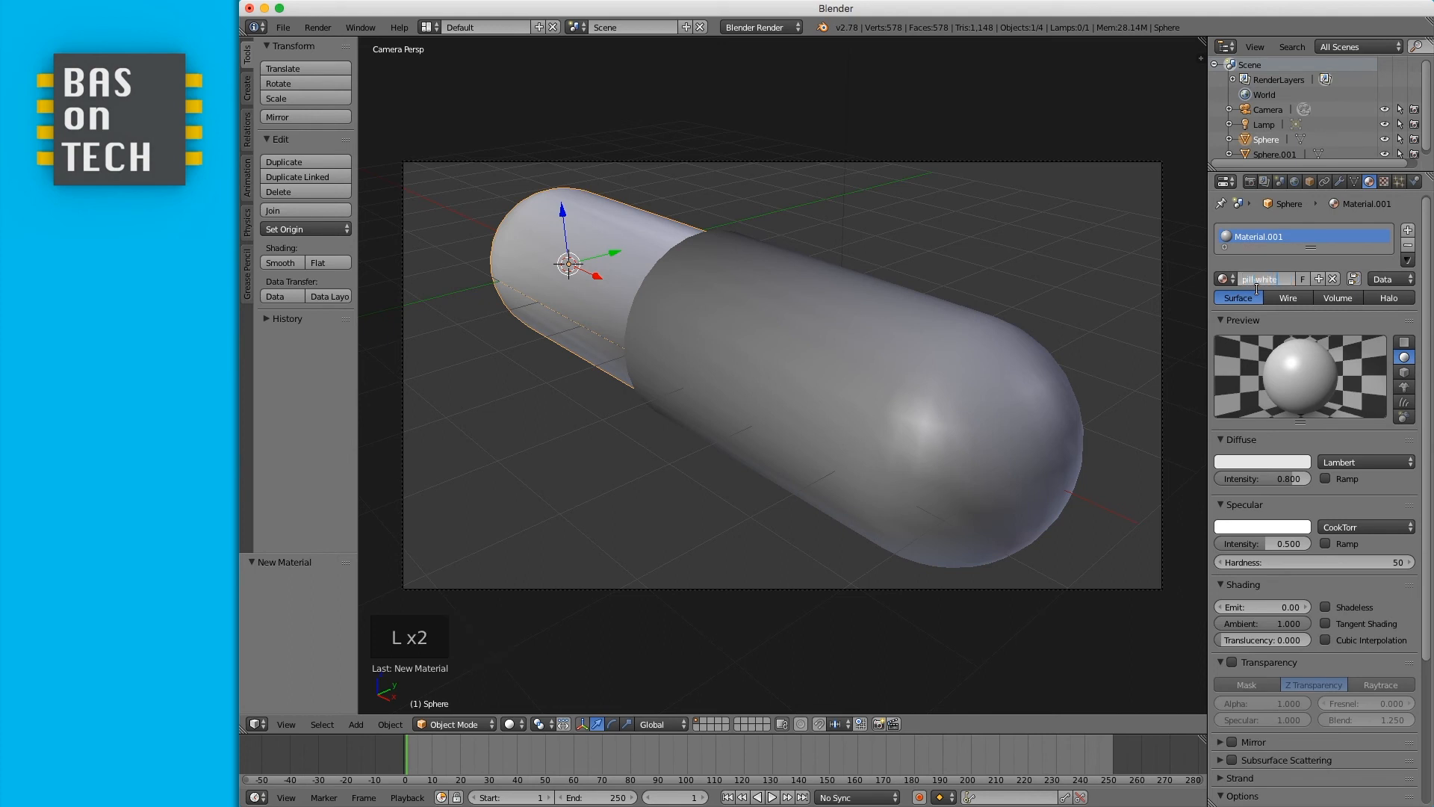
{"action": "key", "text": "Return"}
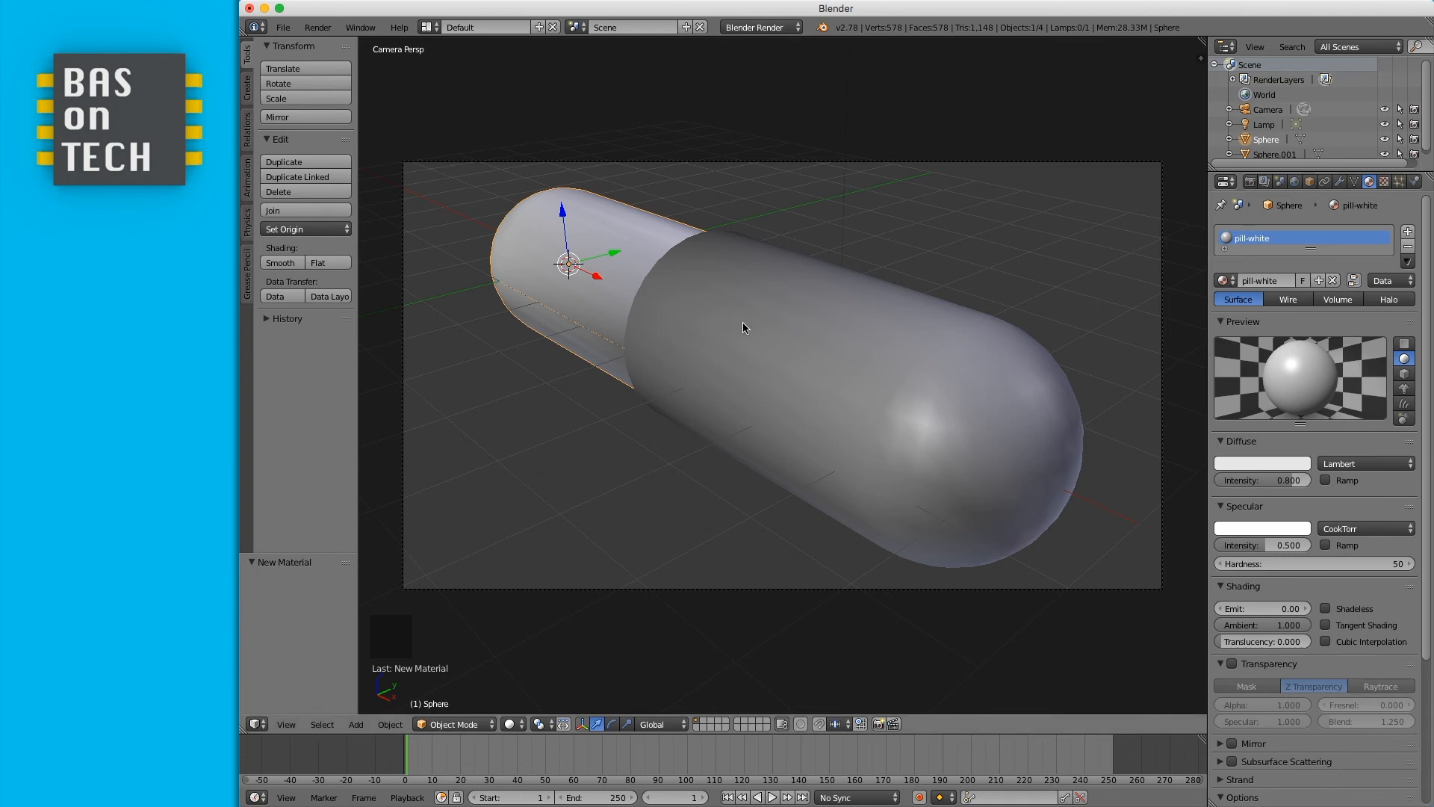
- Add a new material named pill-red to the second capsule half
{"action": "right_click", "coordinate": [786, 321]}
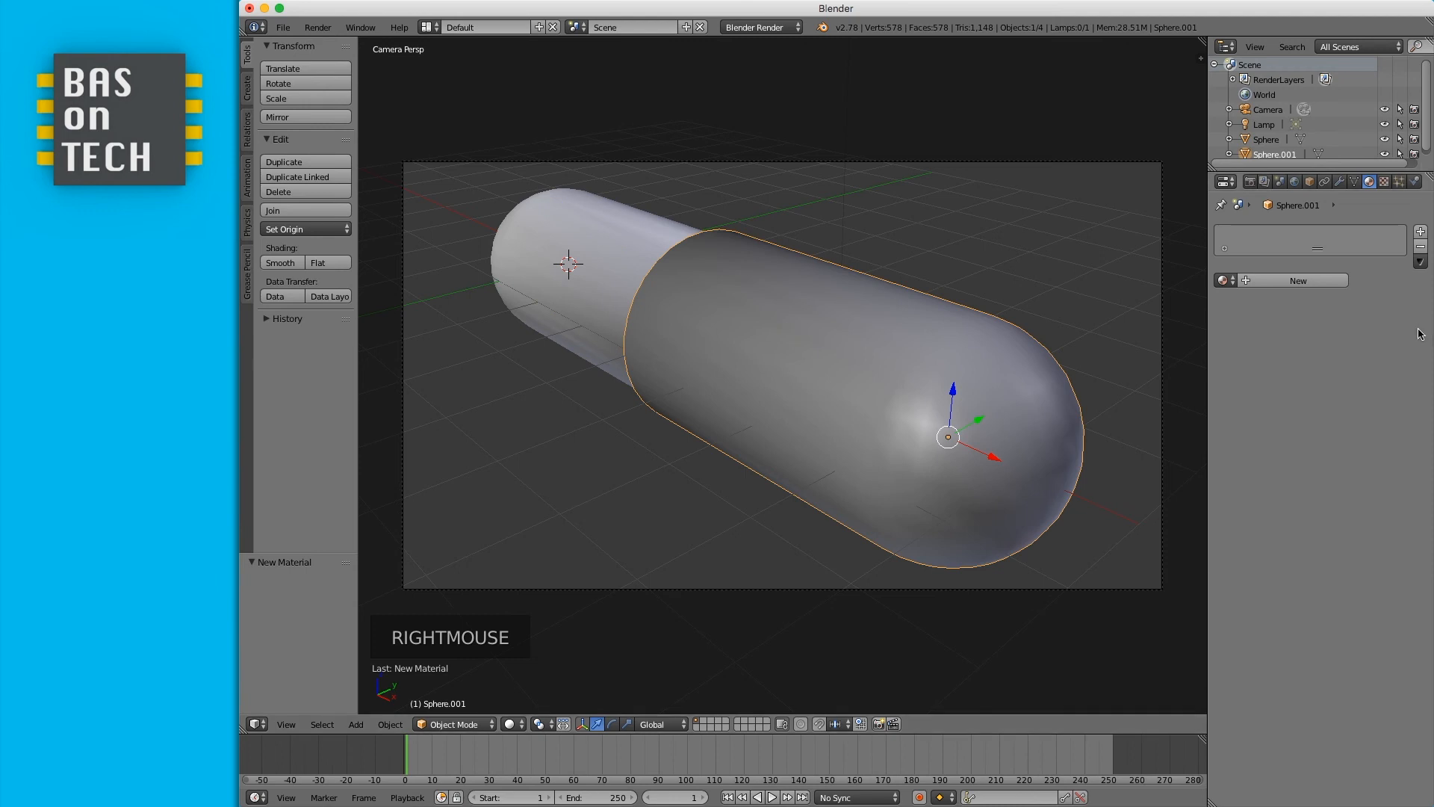
{"action": "left_click", "coordinate": [1289, 282]}
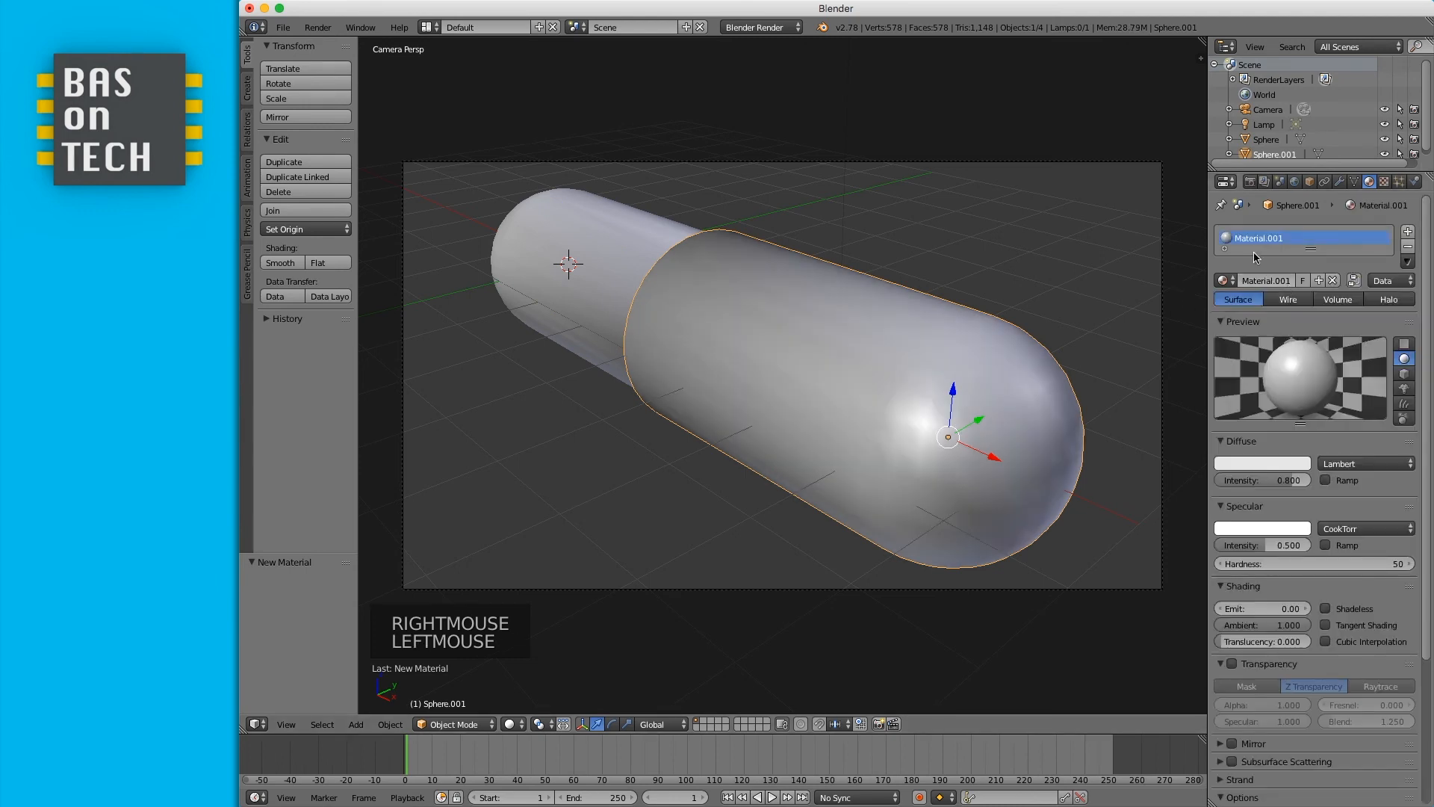
{"action": "double_click", "coordinate": [1252, 281]}
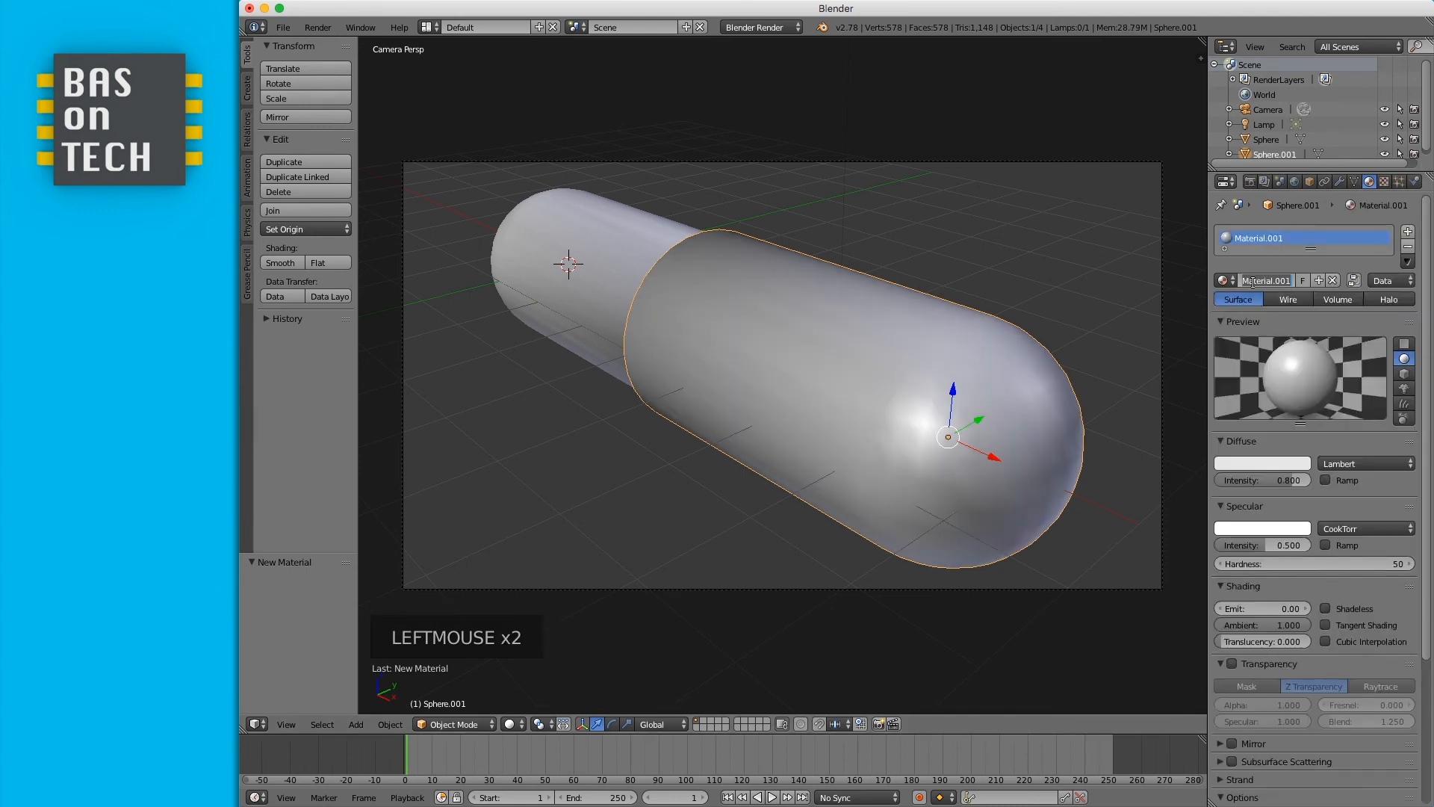
{"action": "type", "text": "pill-ra"}
{"action": "key", "text": "BackSpace"}
{"action": "type", "text": "ed"}
{"action": "key", "text": "Return"}
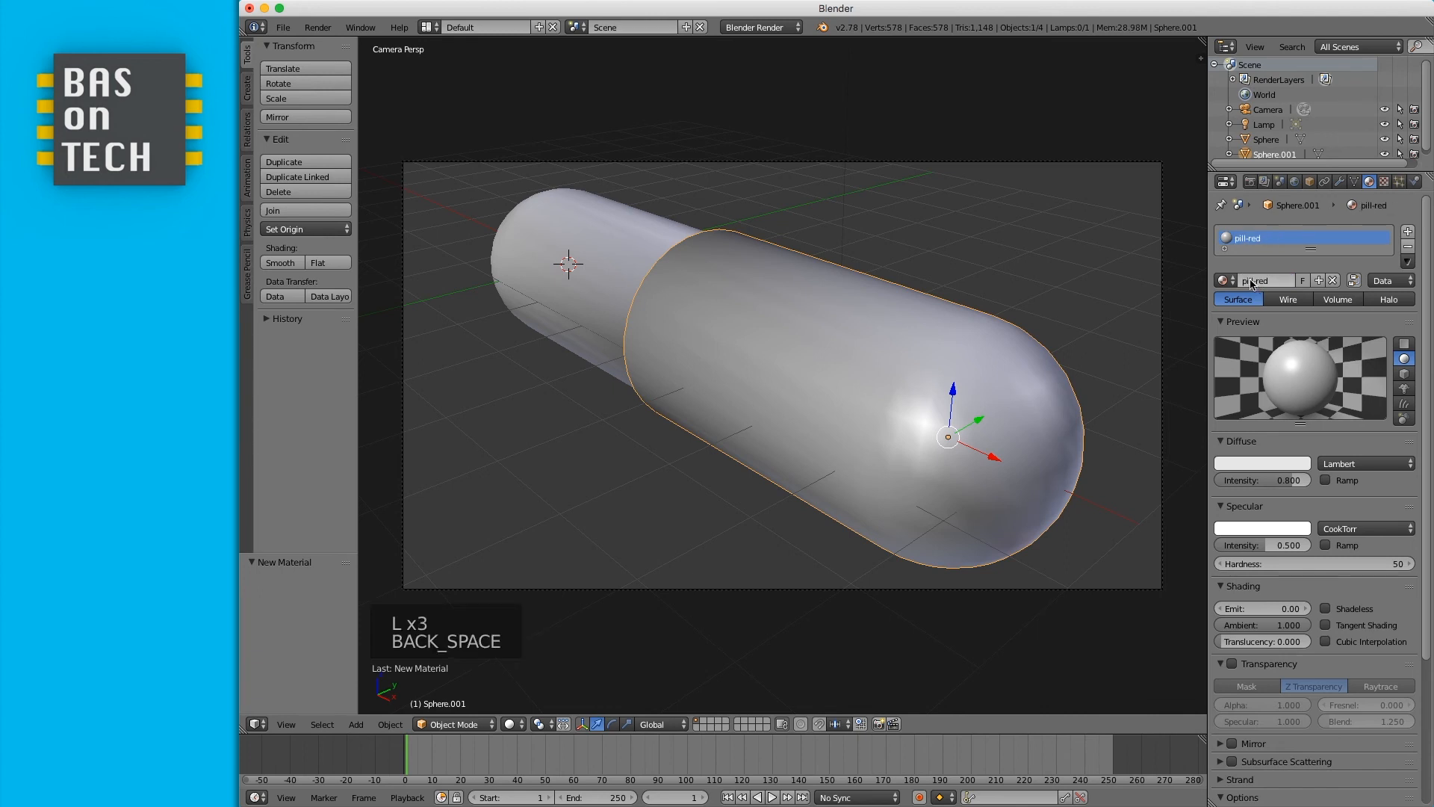
- Set the pill-red material's diffuse colour to red
{"action": "left_click", "coordinate": [1267, 467]}
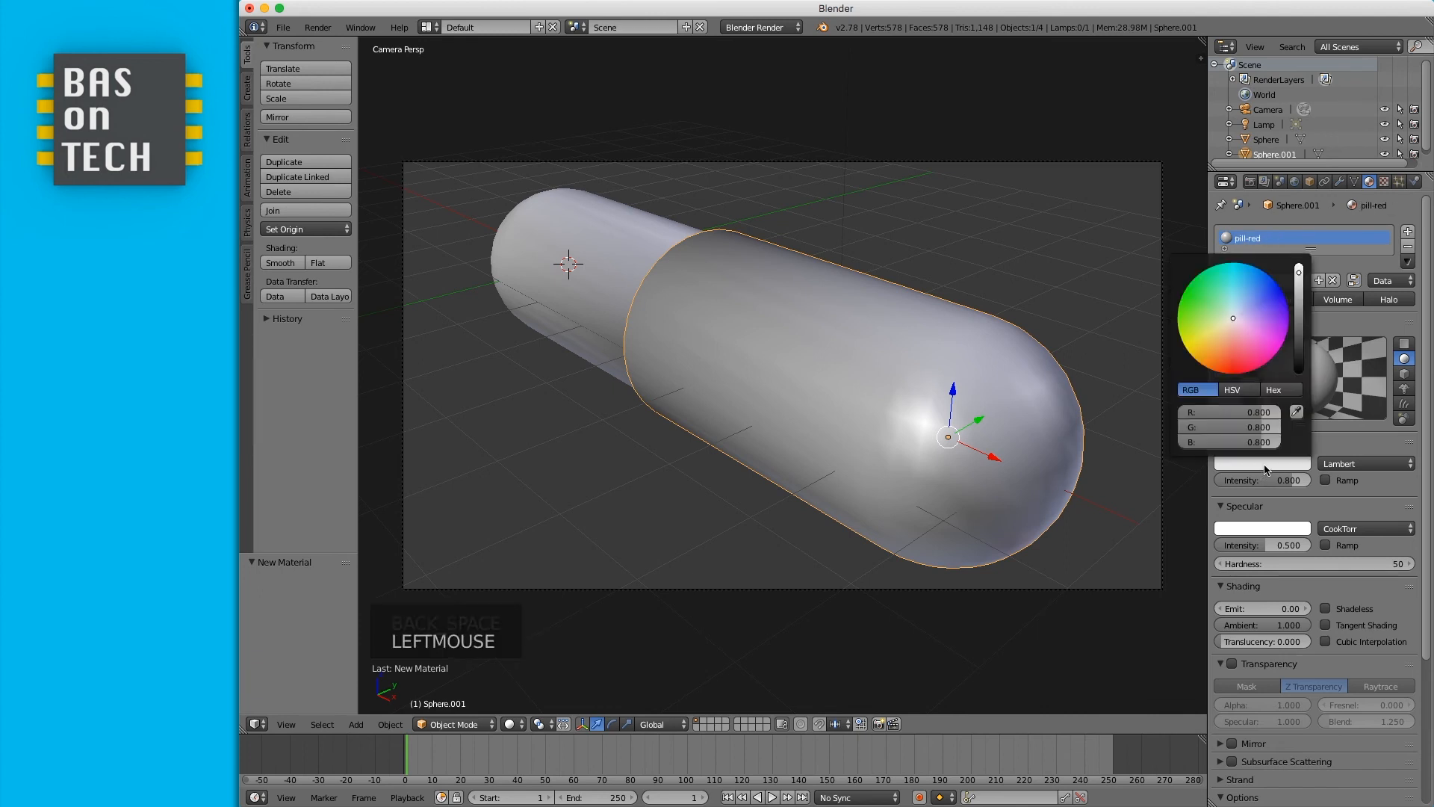
{"action": "left_click_drag", "start_coordinate": [1240, 356], "coordinate": [1232, 379]}
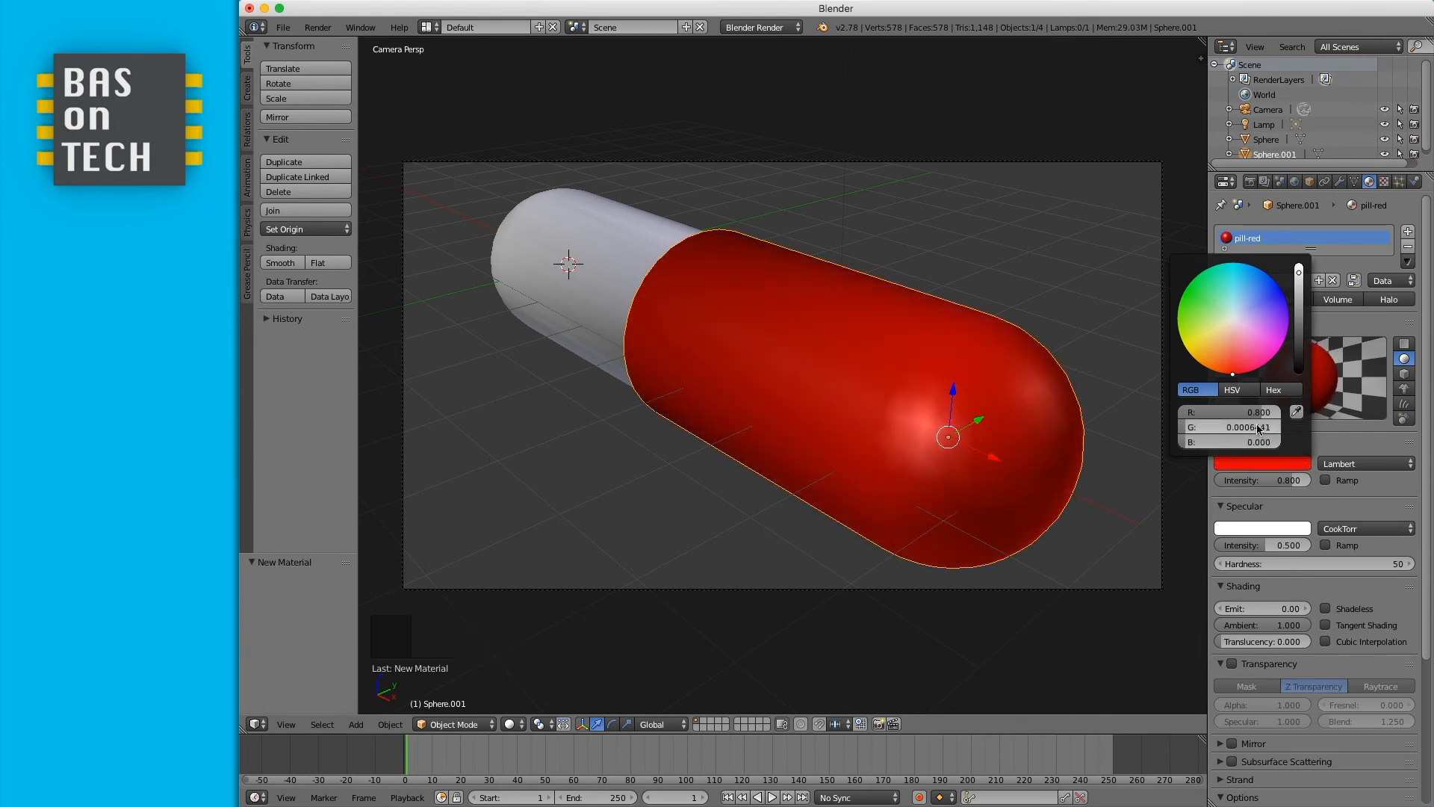
{"action": "mouse_move", "coordinate": [1299, 273]}
{"action": "left_mouse_down"}
{"action": "mouse_move", "coordinate": [1298, 312]}
{"action": "mouse_move", "coordinate": [1299, 265]}
{"action": "left_mouse_up"}
{"action": "left_click_drag", "start_coordinate": [1185, 429], "coordinate": [1174, 428]}
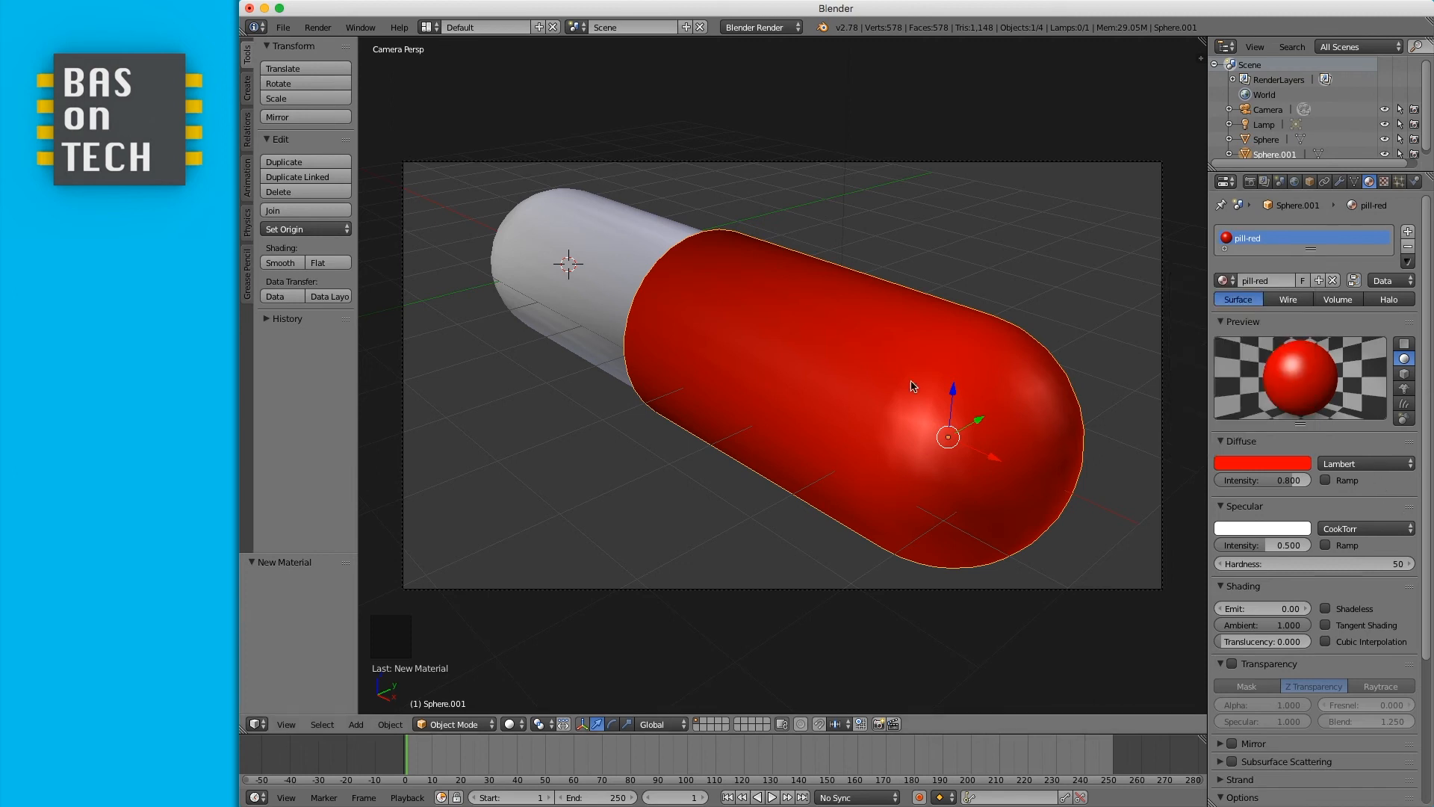
- Render the scene from the camera view
{"action": "key", "text": "KP_5"}
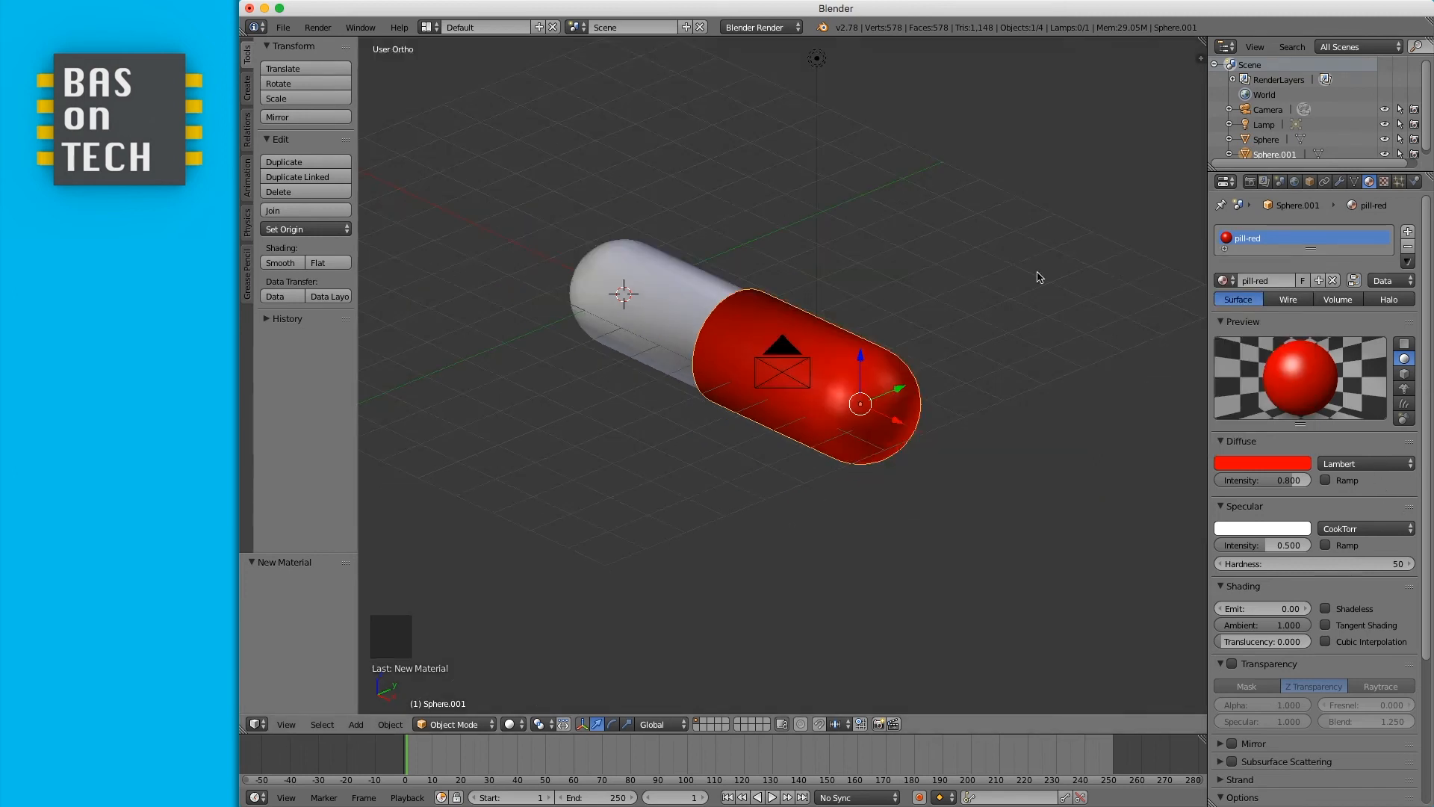
{"action": "key", "text": "KP_0"}
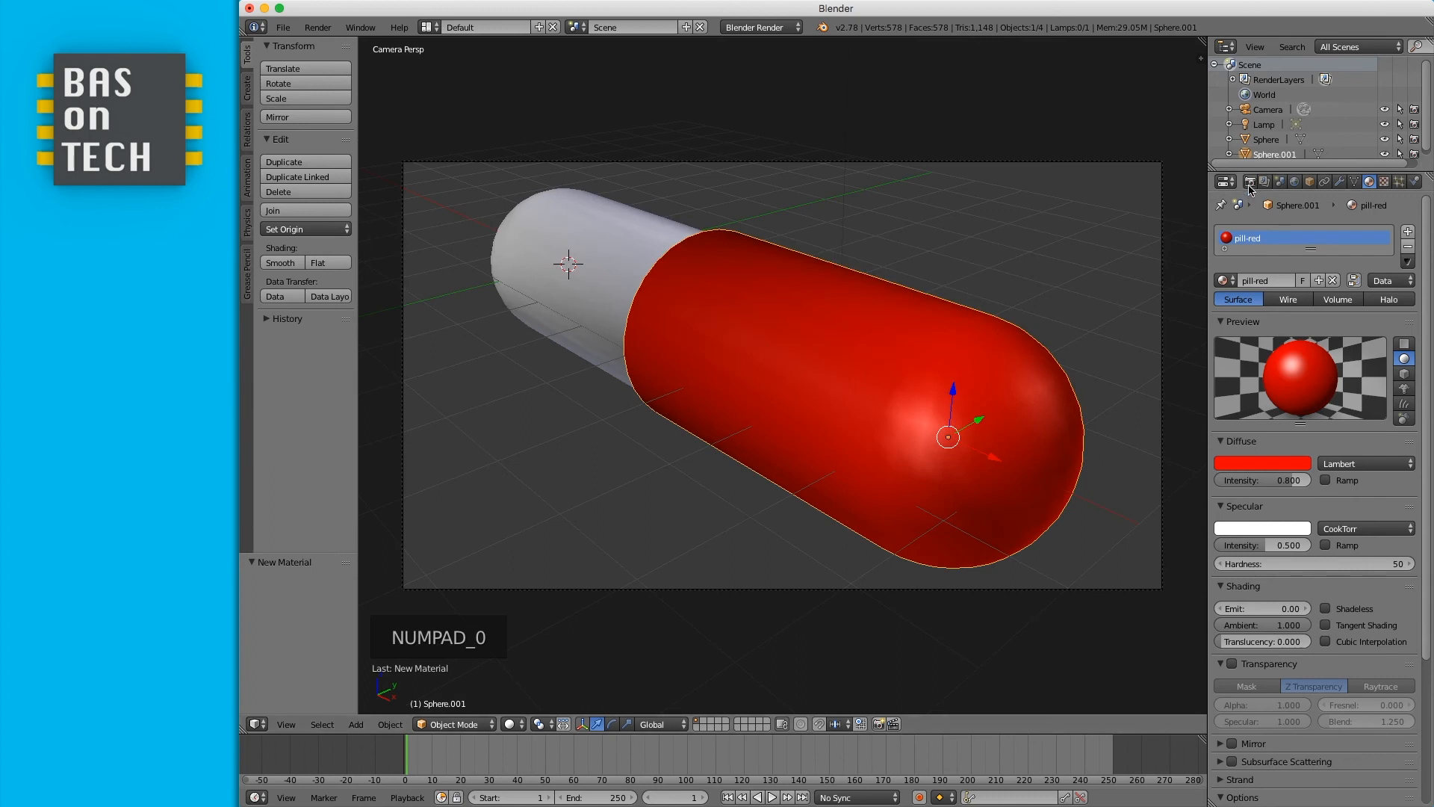
{"action": "left_click", "coordinate": [1248, 184]}
{"action": "left_click", "coordinate": [1252, 252]}
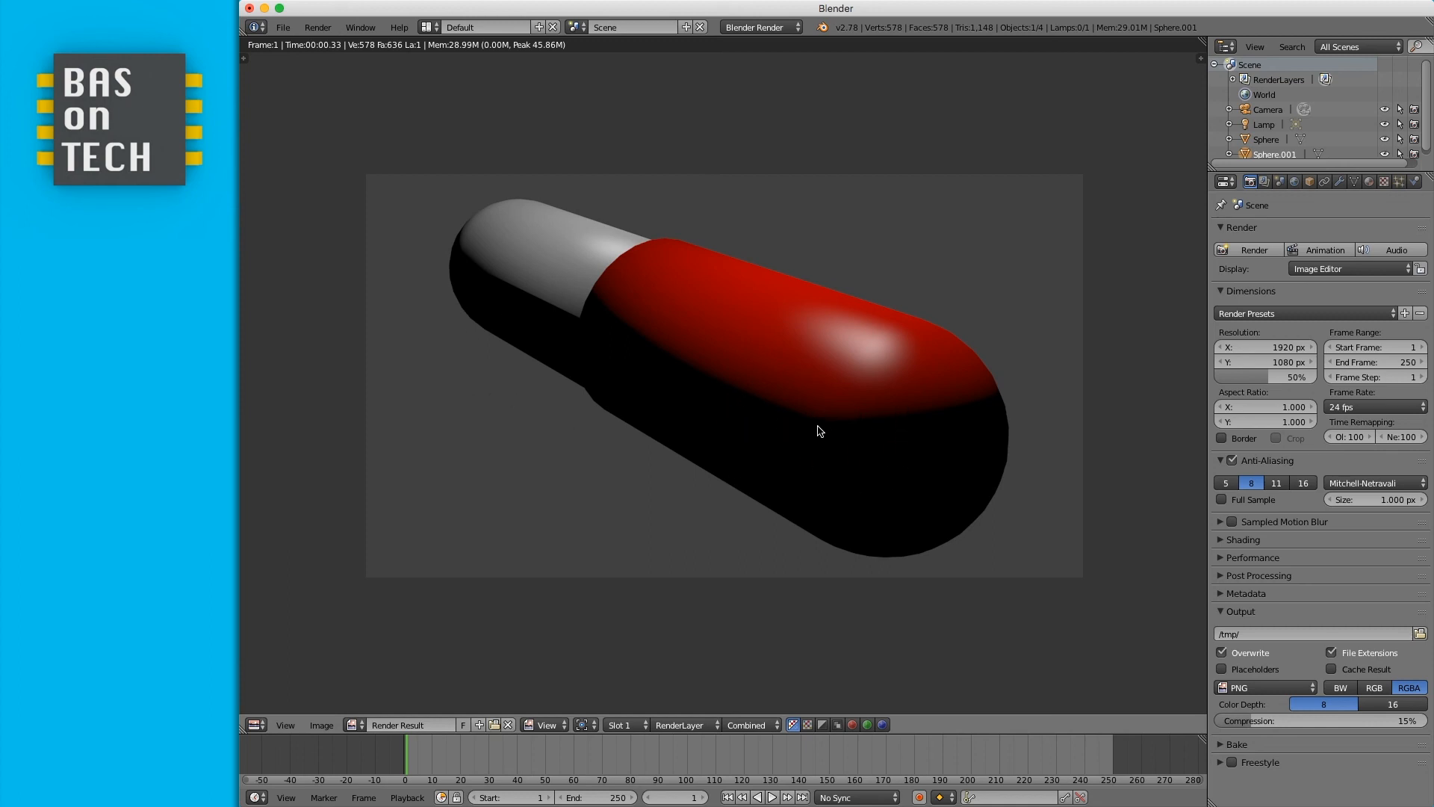
{"action": "key", "text": "Escape"}
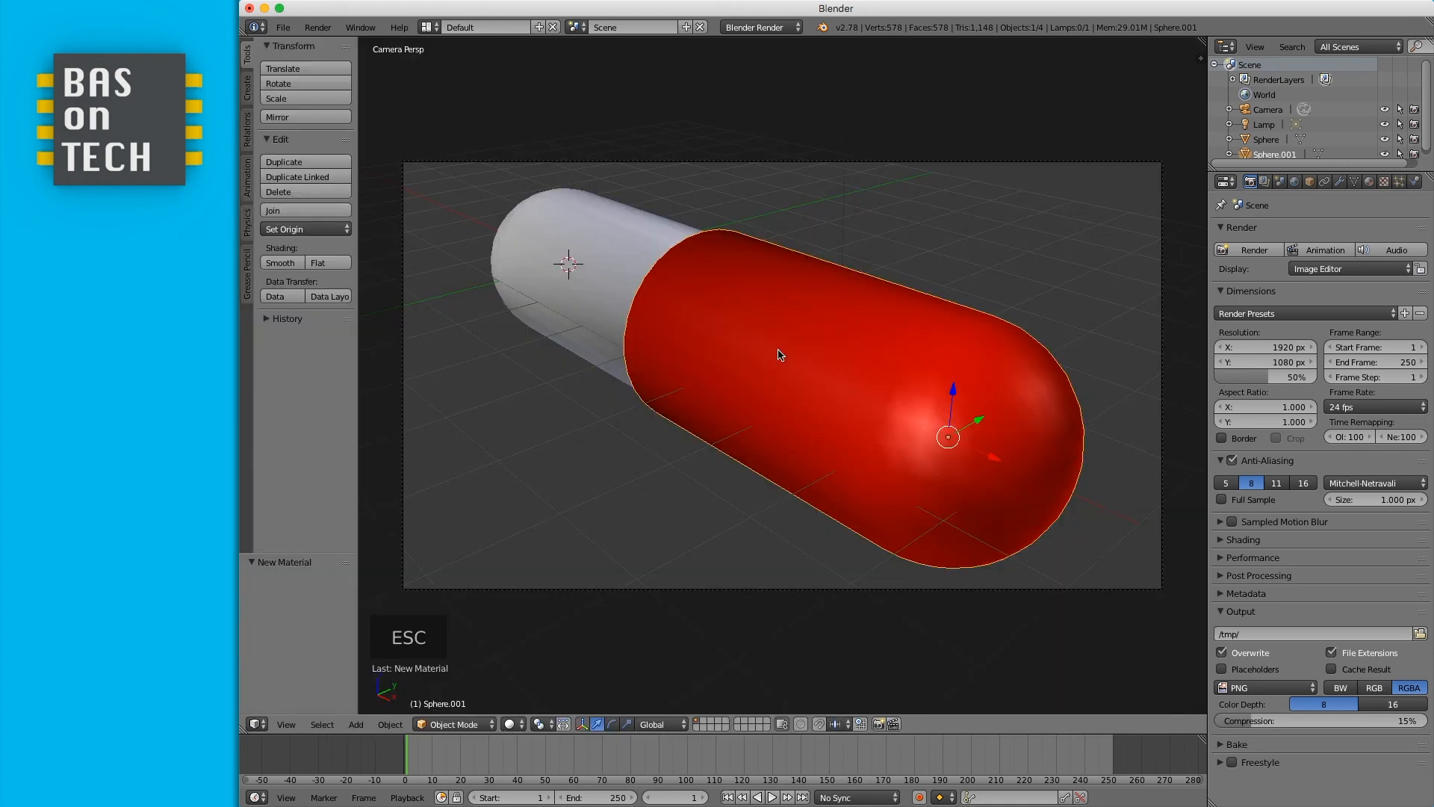
{"action": "key", "text": "Escape"}
{"action": "key", "text": "KP_0"}
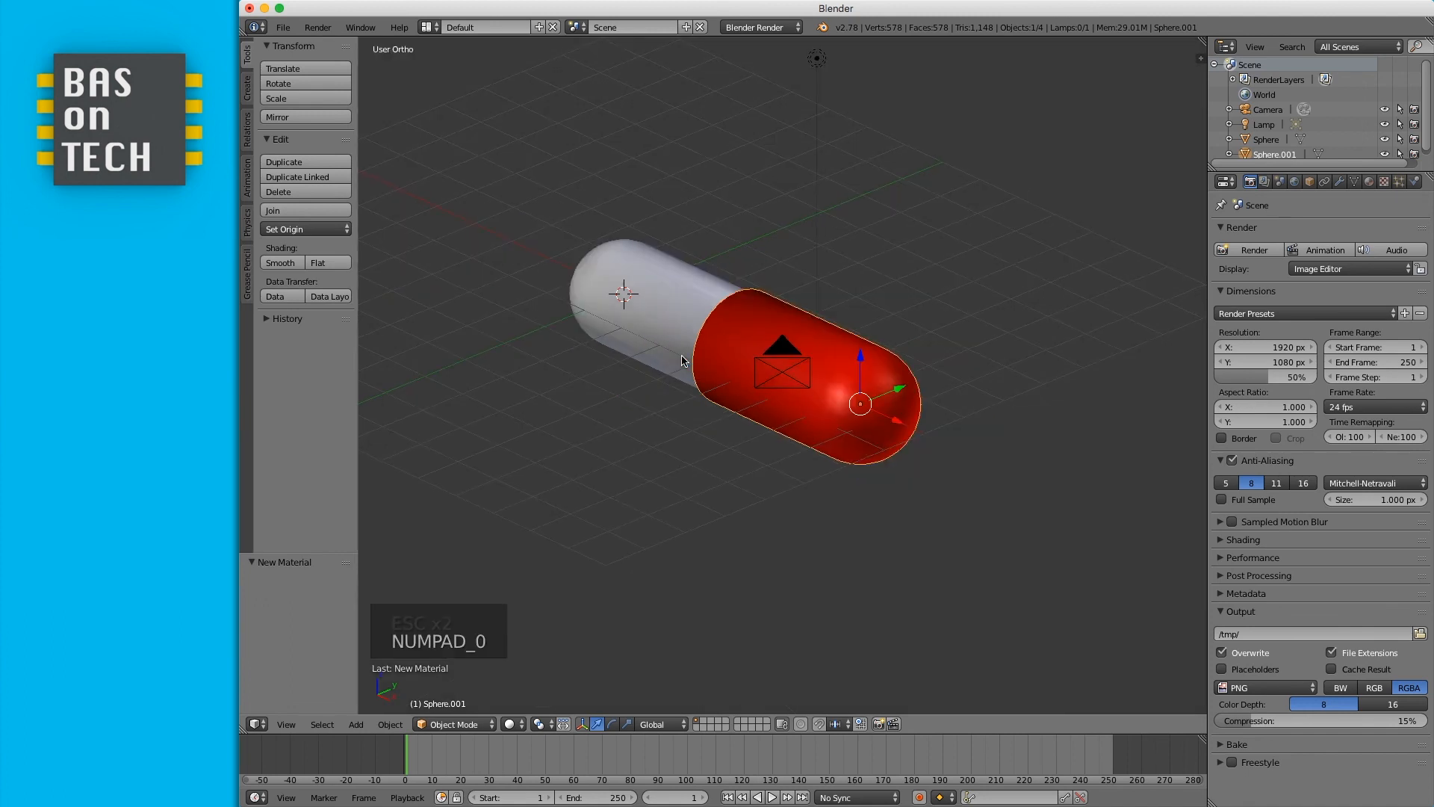
{"action": "middle_click_drag", "start_coordinate": [928, 304], "coordinate": [912, 289]}
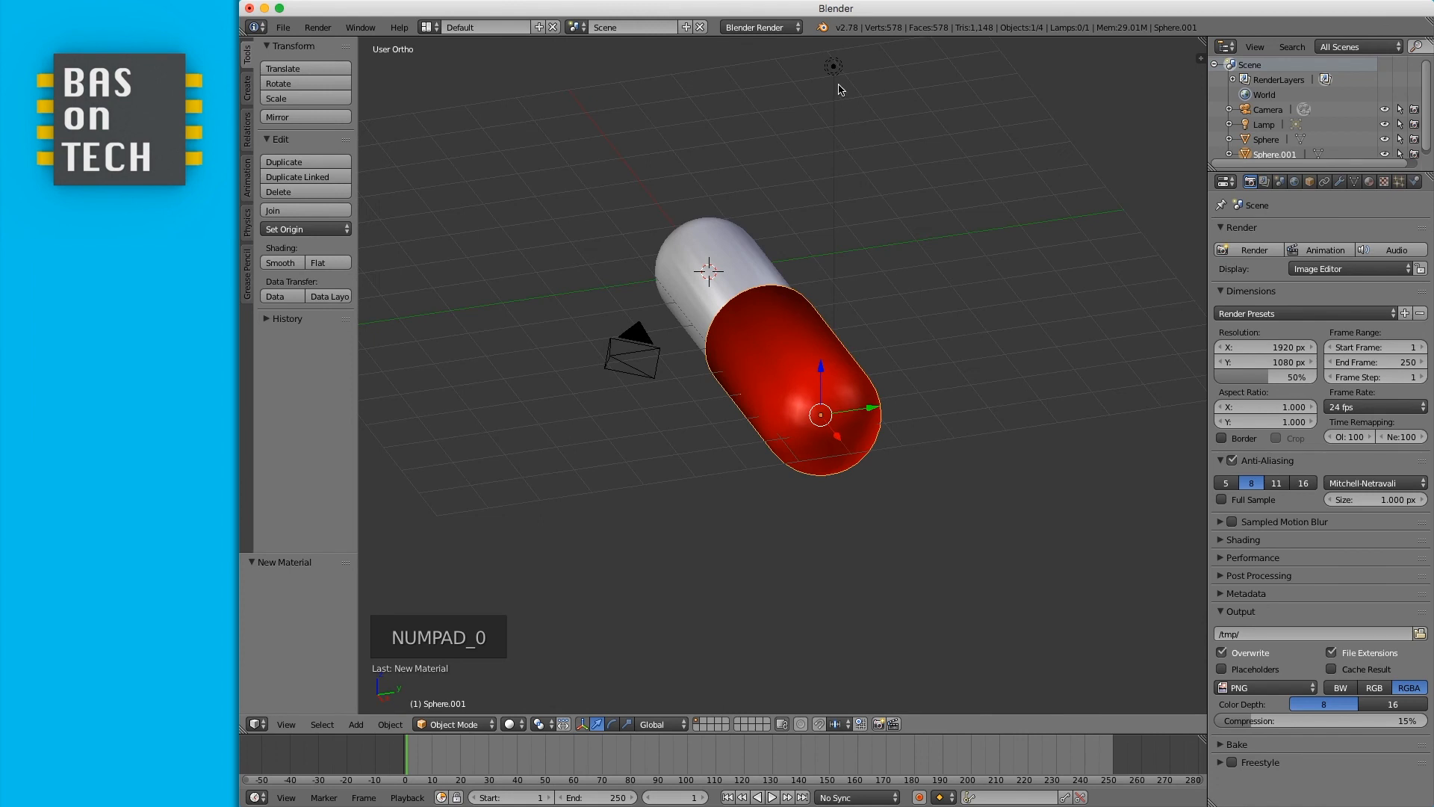
- Select the lamp, move it beside the camera, and render the scene
{"action": "left_click", "coordinate": [1273, 129]}
{"action": "key", "text": "g"}
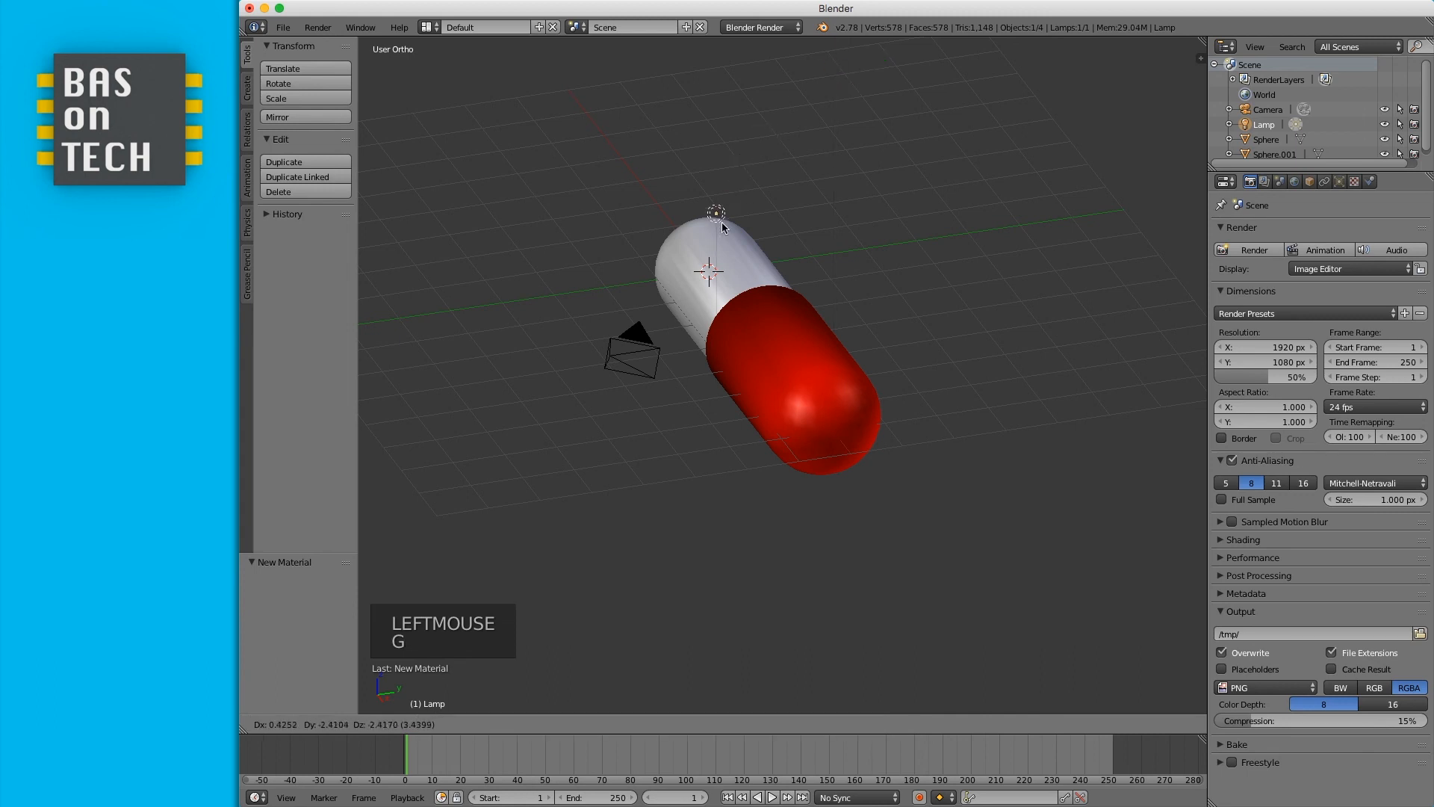
{"action": "left_click", "coordinate": [633, 399]}
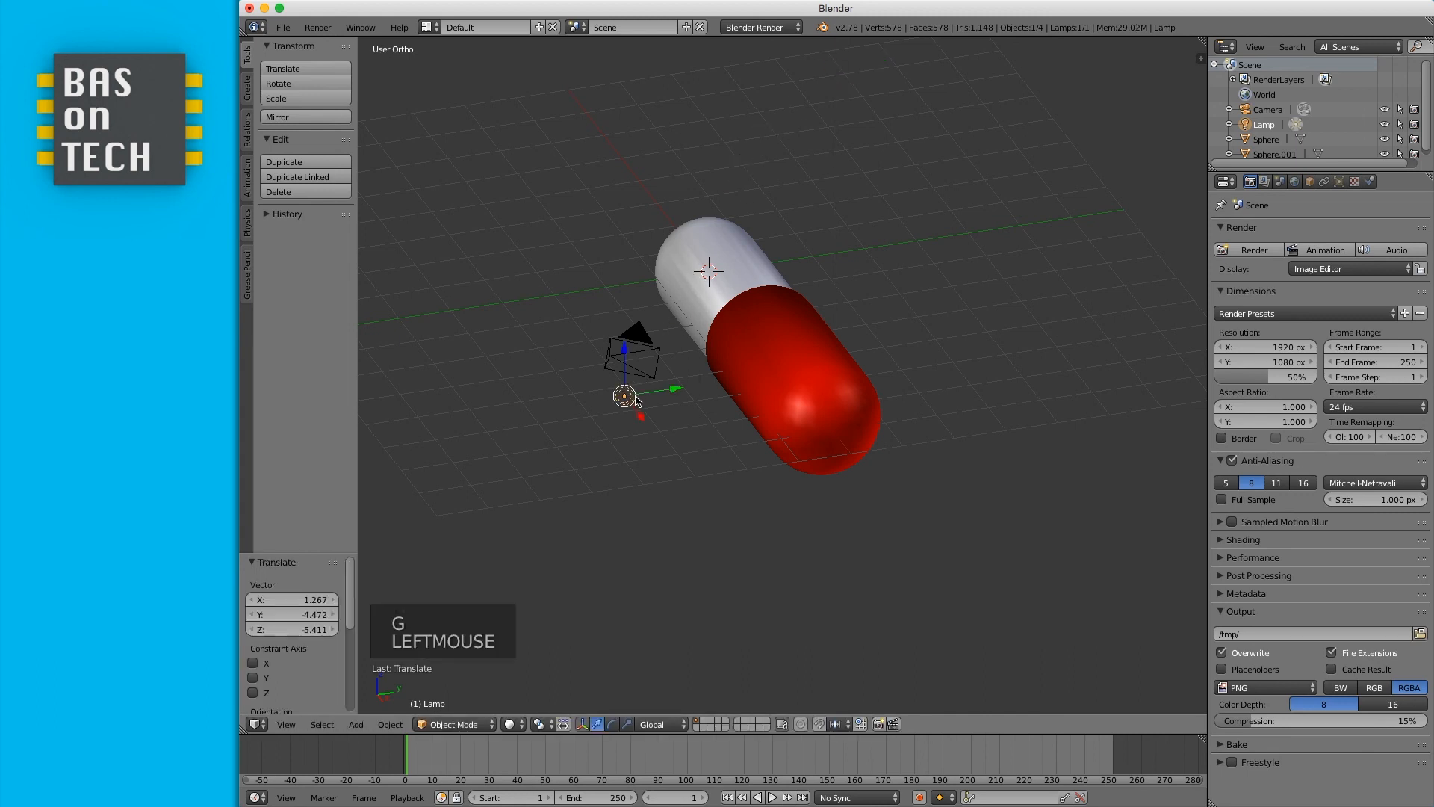
{"action": "left_click", "coordinate": [1252, 254]}
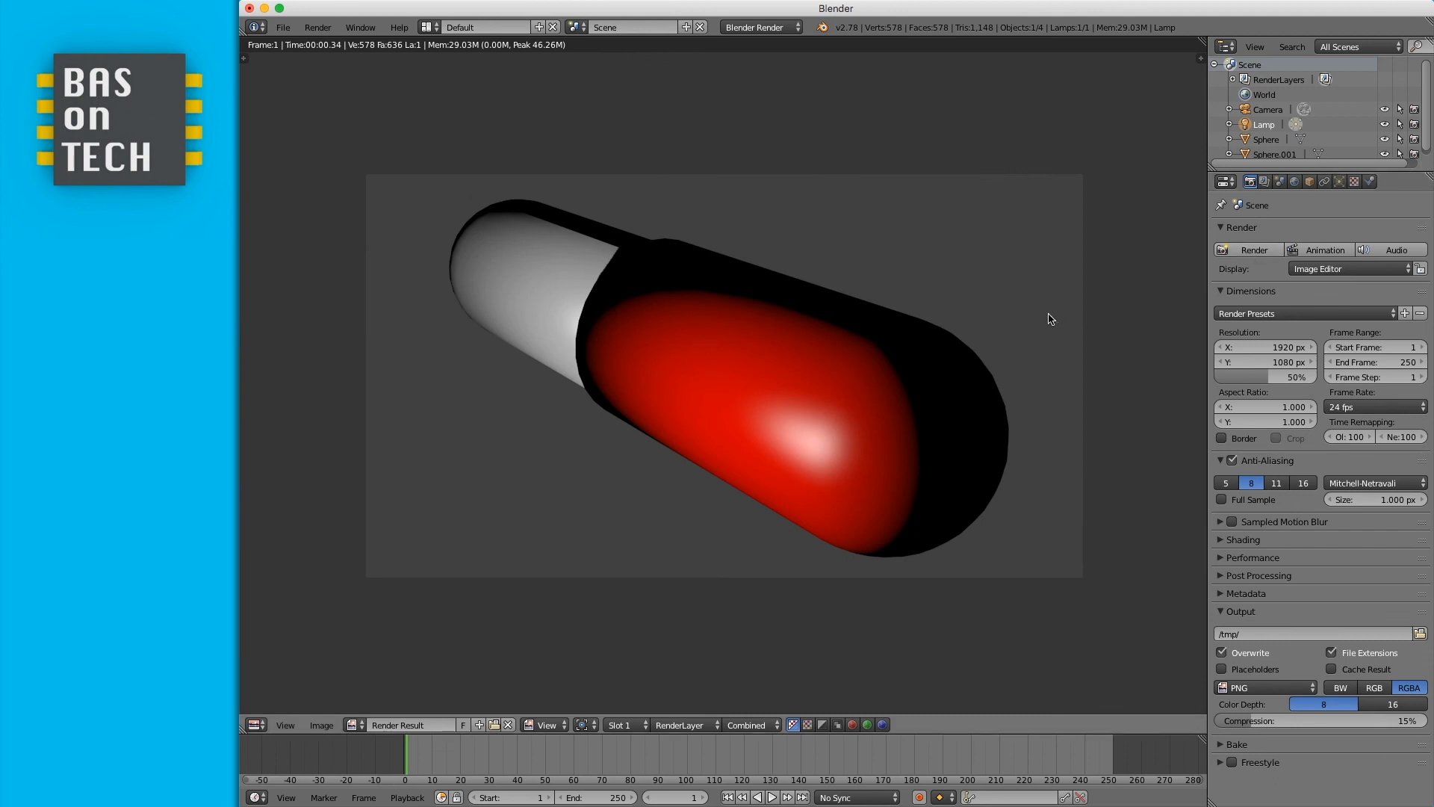
- Return to the viewport, move the lamp further left of the capsule, and render the scene again
{"action": "key", "text": "Escape"}
{"action": "key", "text": "g"}
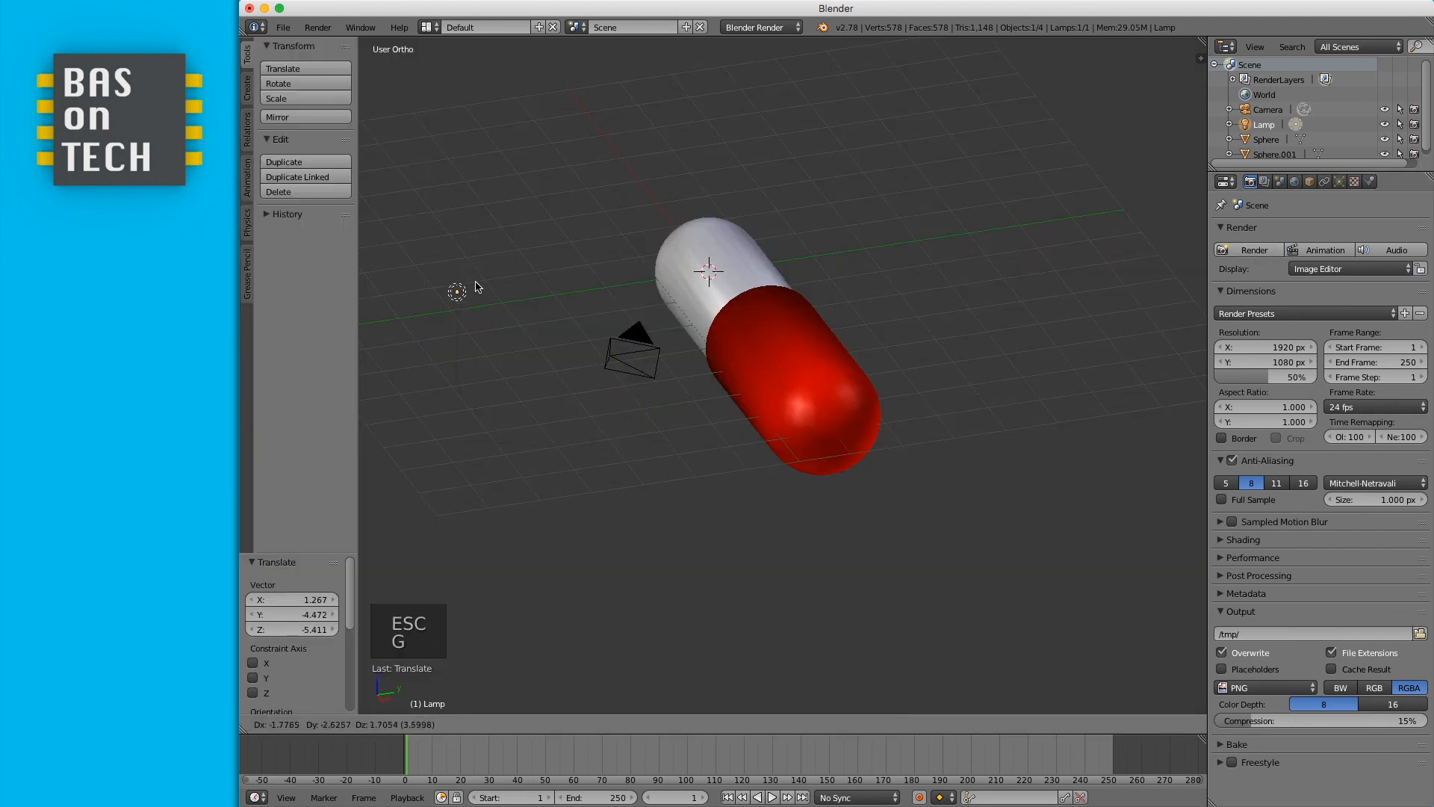
{"action": "left_click", "coordinate": [467, 279]}
{"action": "left_click", "coordinate": [1253, 251]}
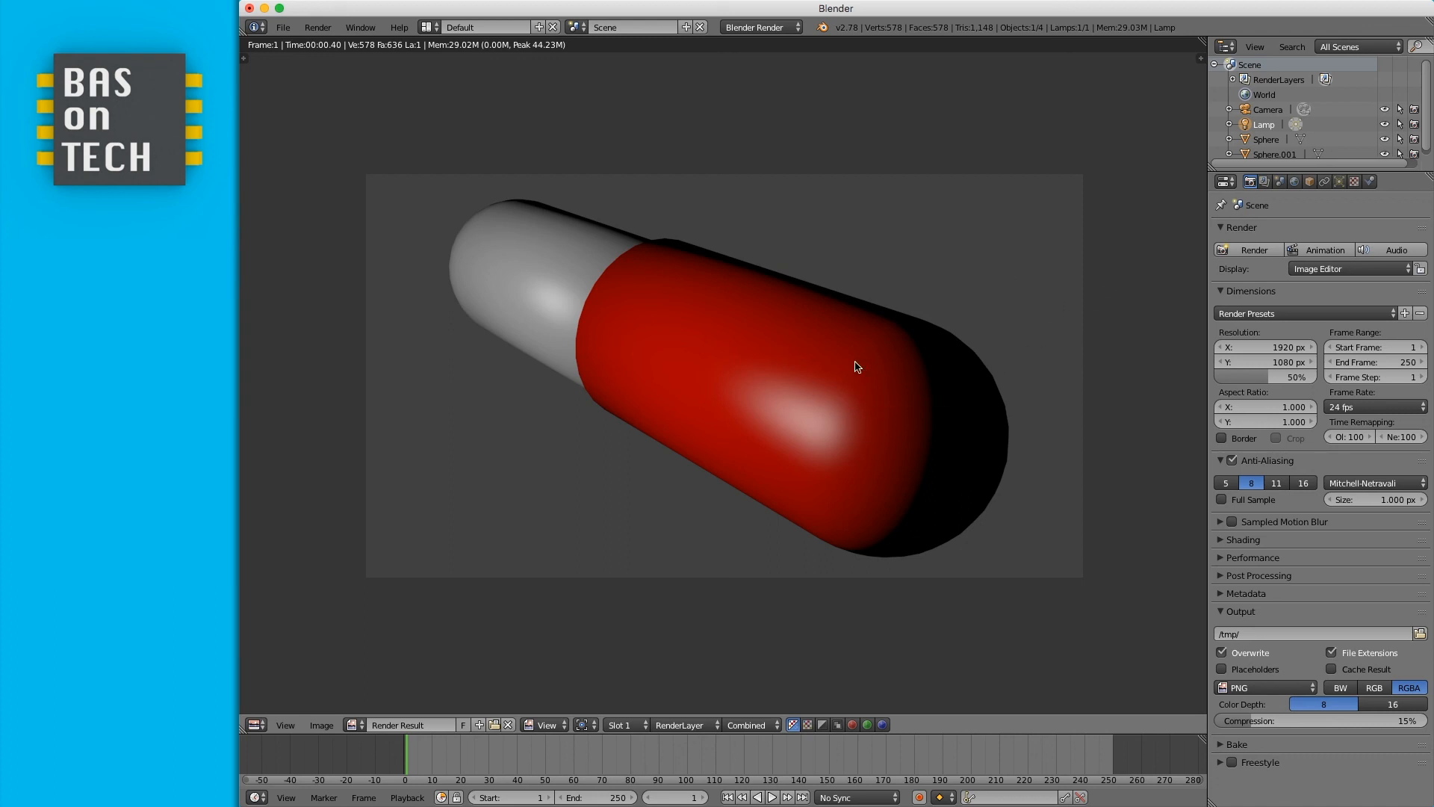
- Save the rendered image to the Desktop as pill-render.png
{"action": "left_click", "coordinate": [321, 725]}
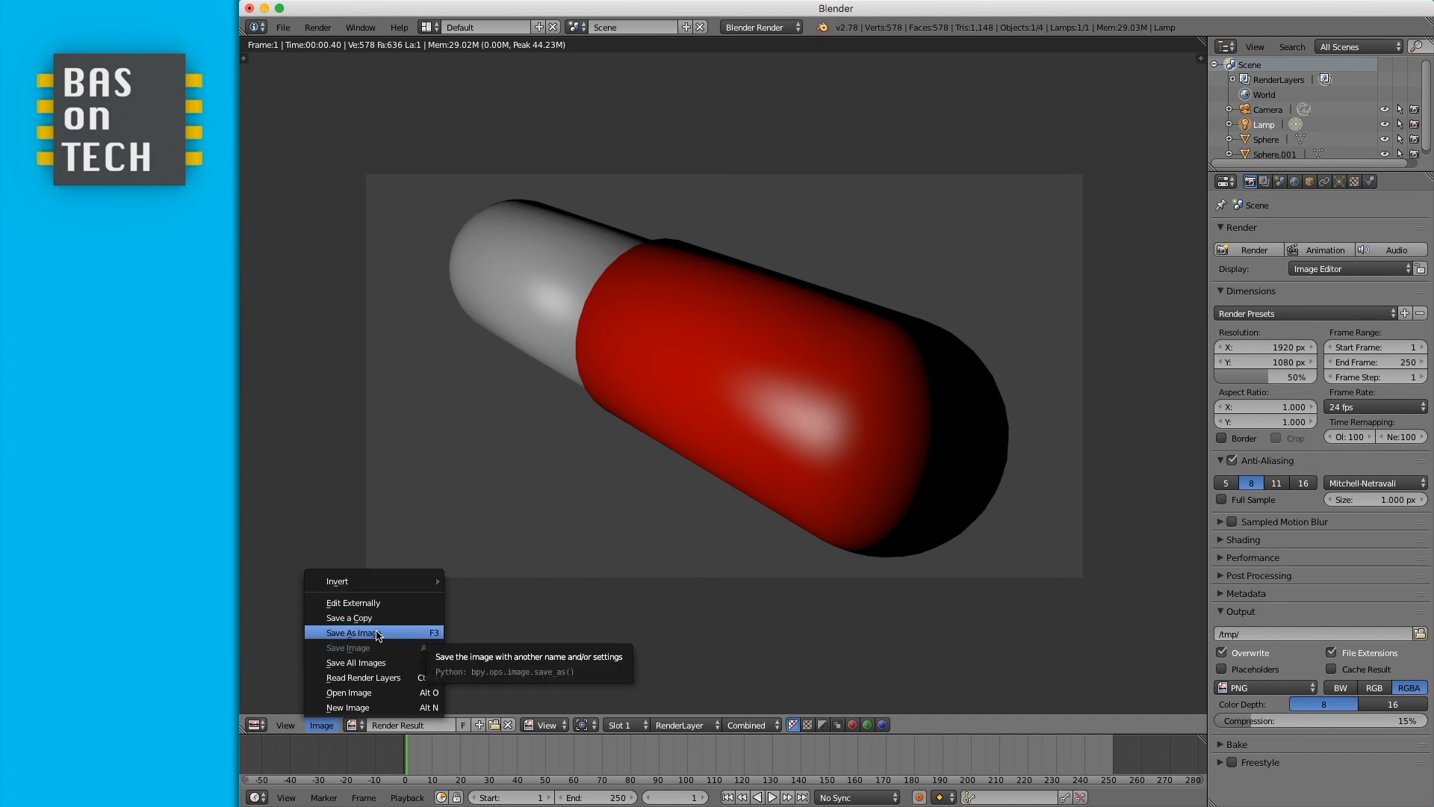
{"action": "left_click", "coordinate": [376, 633]}
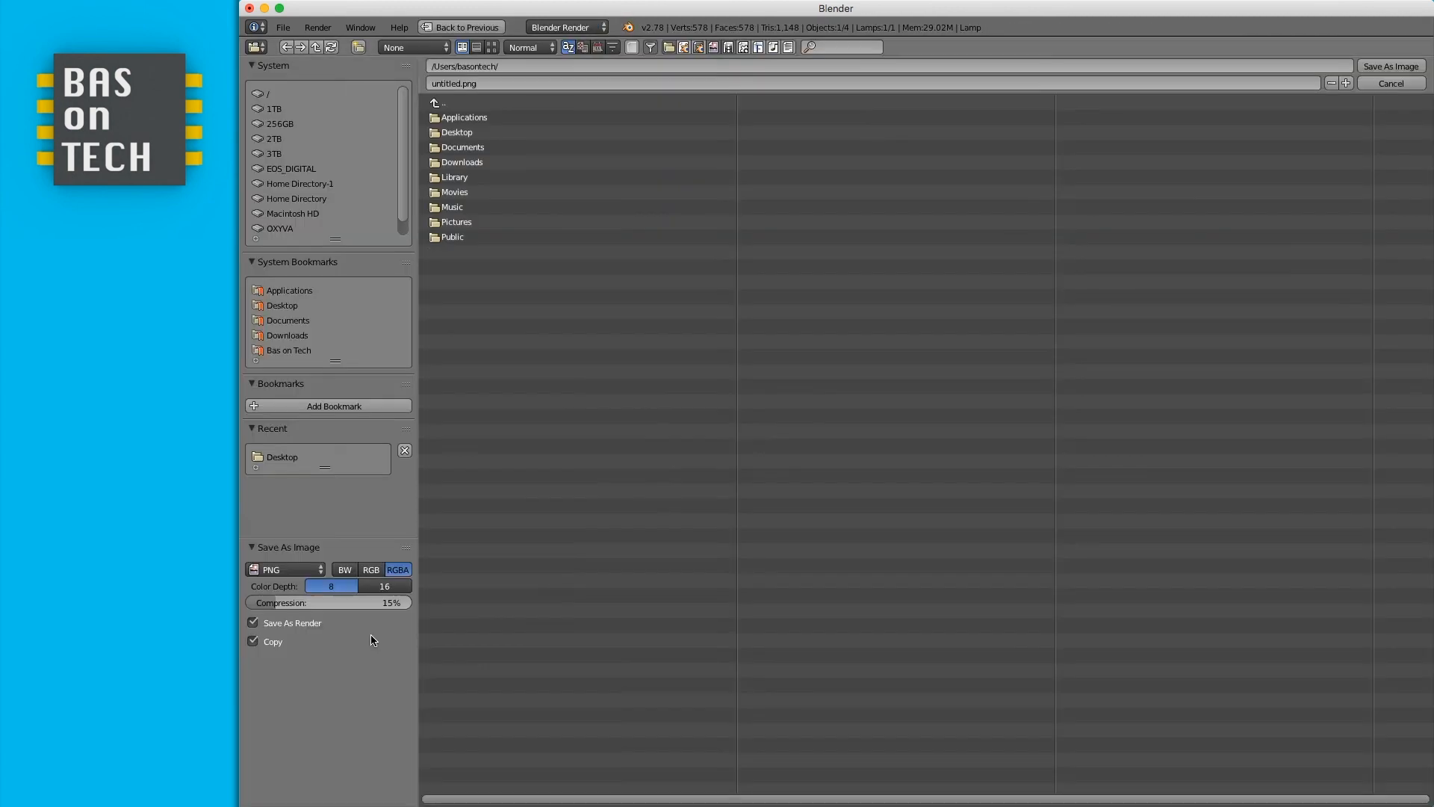
{"action": "left_click", "coordinate": [452, 133]}
{"action": "double_click", "coordinate": [451, 85]}
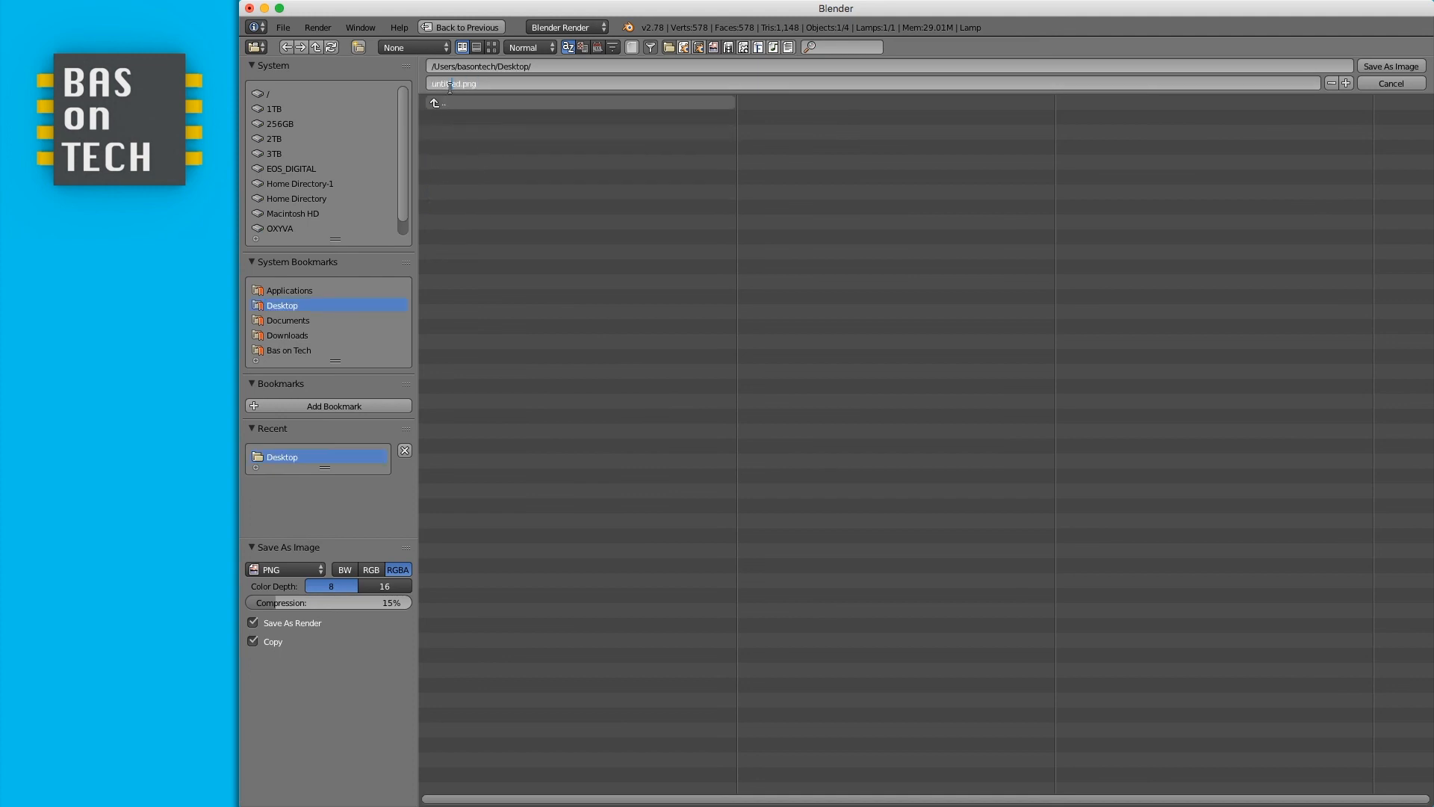
{"action": "left_click_drag", "start_coordinate": [460, 83], "coordinate": [323, 71]}
{"action": "type", "text": "pill-render"}
{"action": "left_click", "coordinate": [1391, 66]}
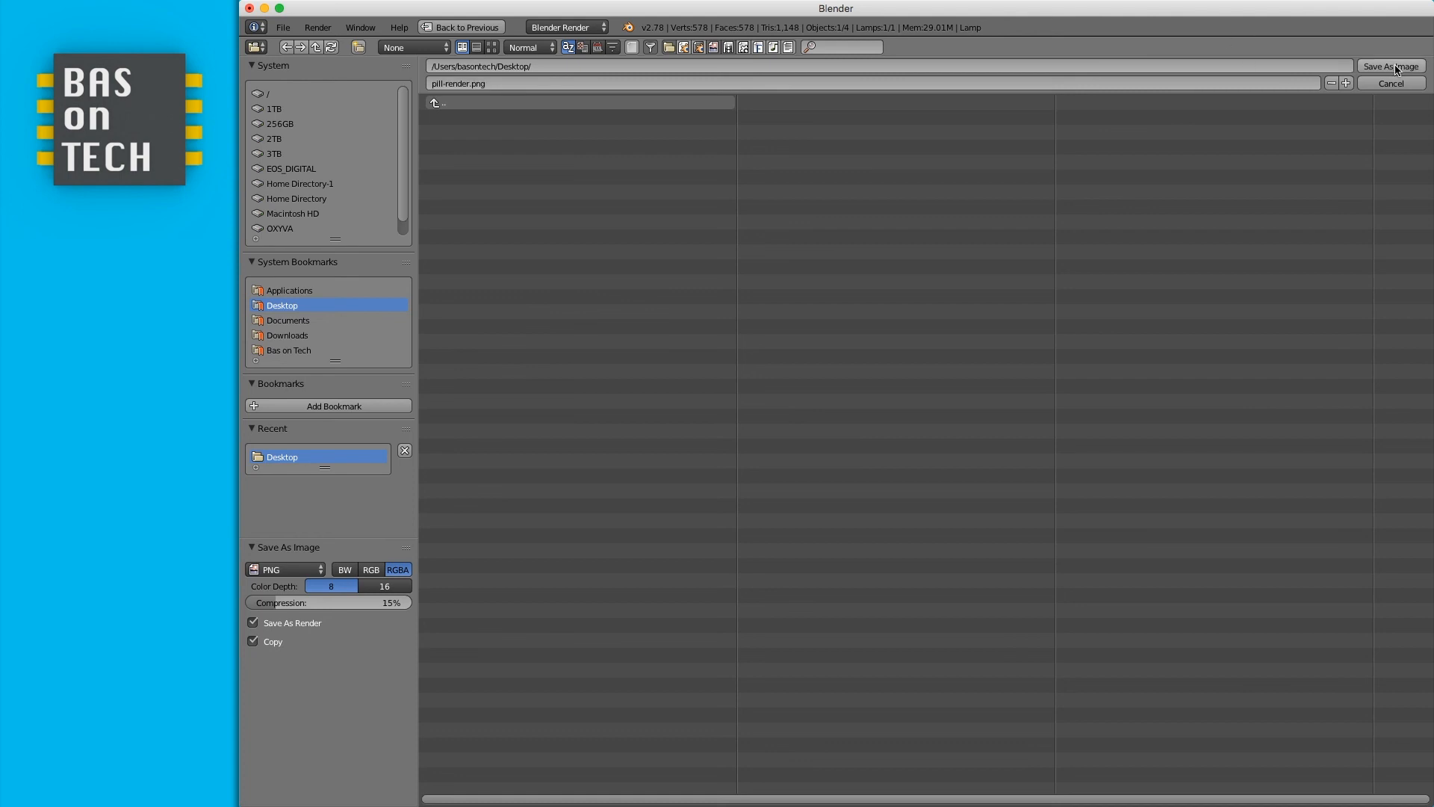